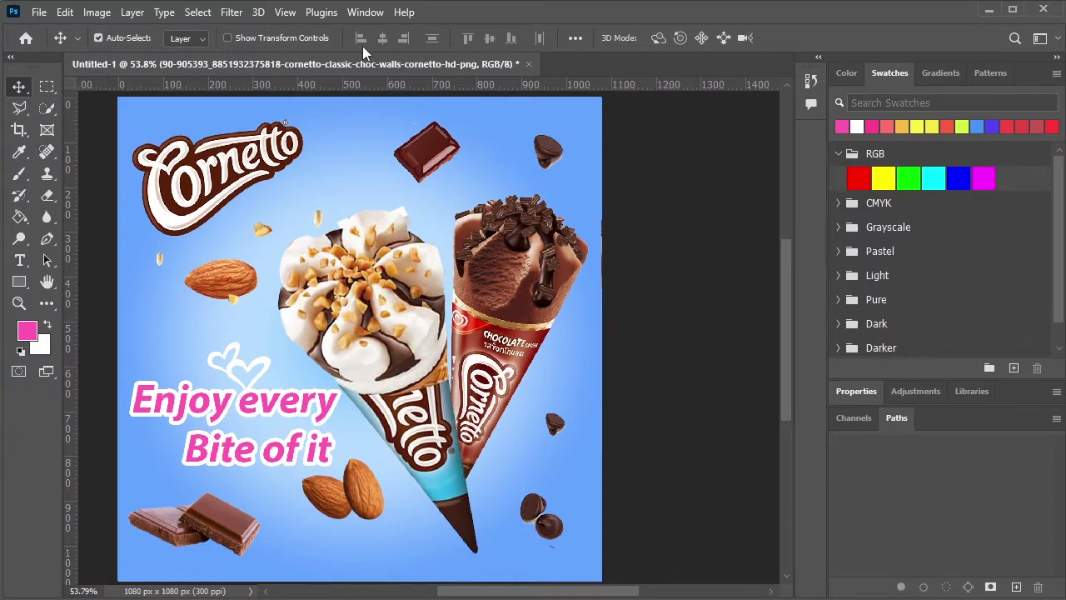
Save the ice cream poster as a Photoshop file named icecream in the New folder inside the icecream folder.
left_click(39, 12)
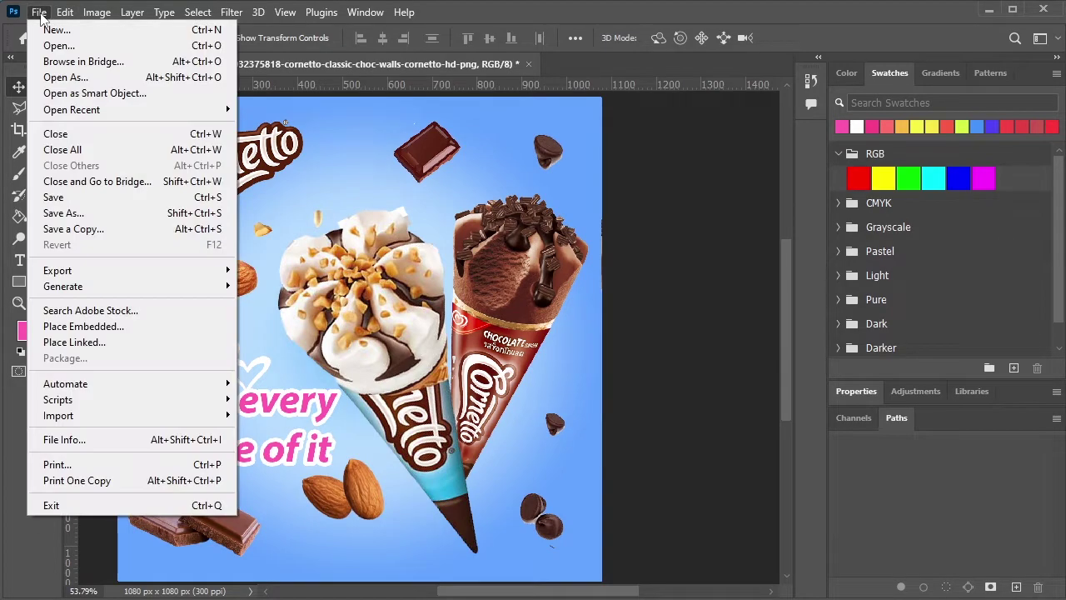
left_click(39, 13)
left_click(39, 12)
left_click(72, 211)
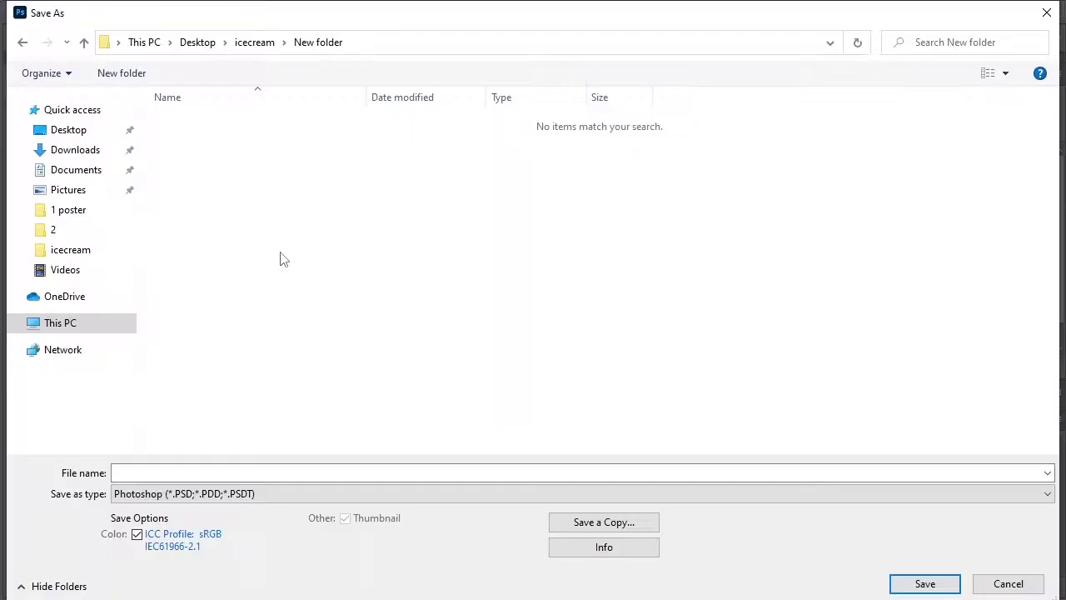
left_click(265, 473)
type("icecream")
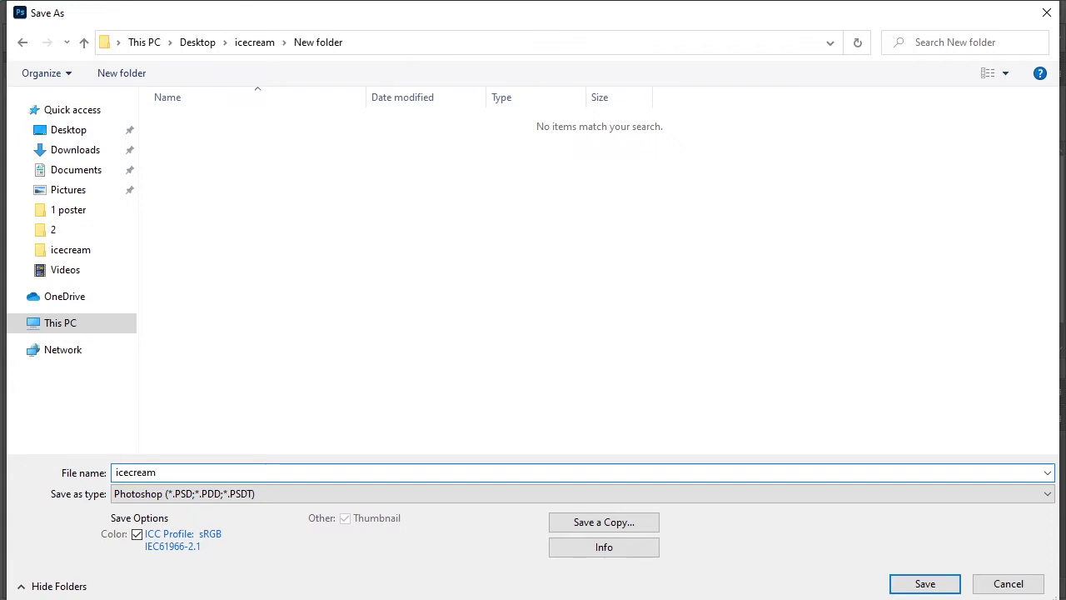
key("Return")
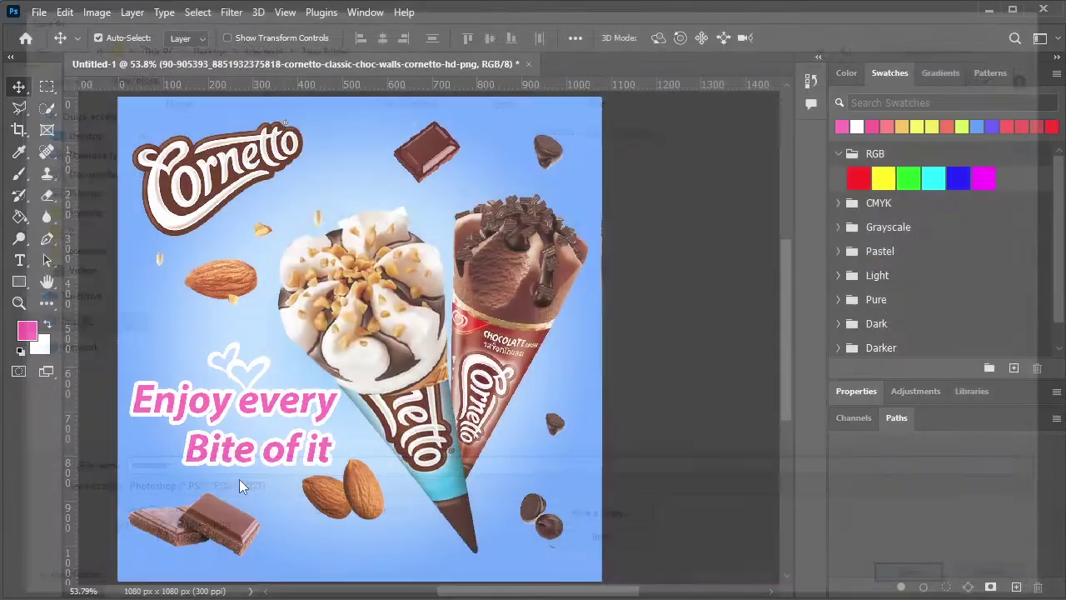
key("Return")
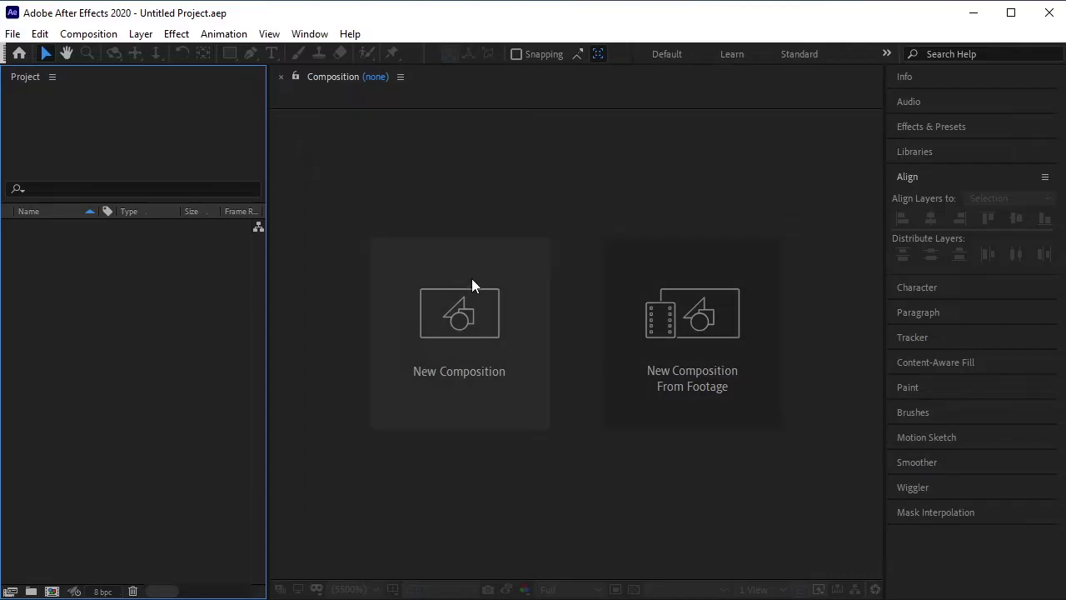
In After Effects, create a composition named Icecream with width 1080 px, height 1080 px and the aspect ratio locked.
left_click(450, 317)
left_click_drag(523, 199, 525, 156)
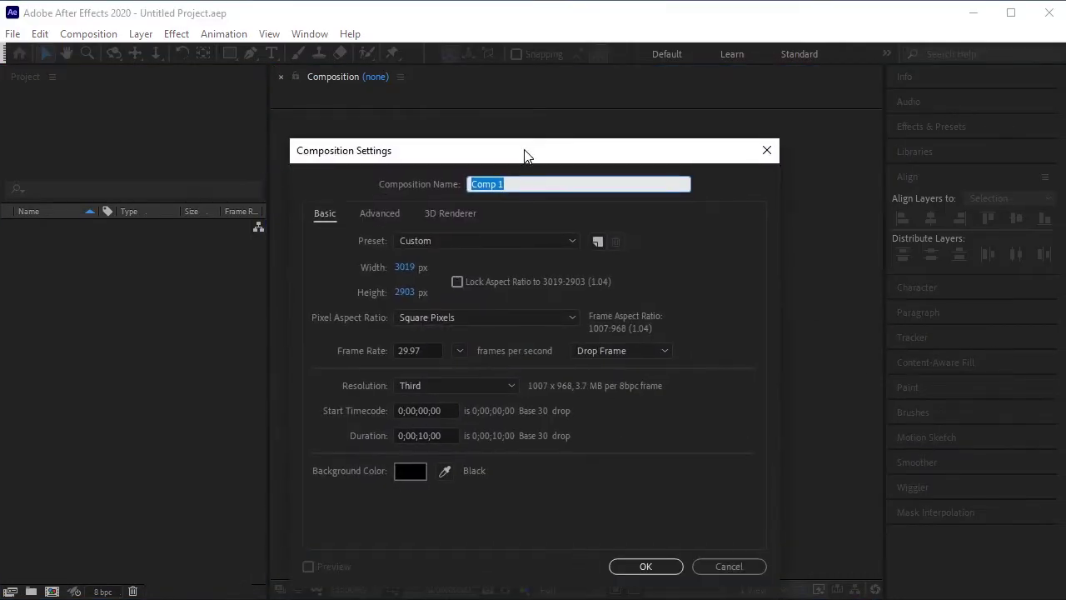
type("Icecream")
left_click(408, 269)
type("1")
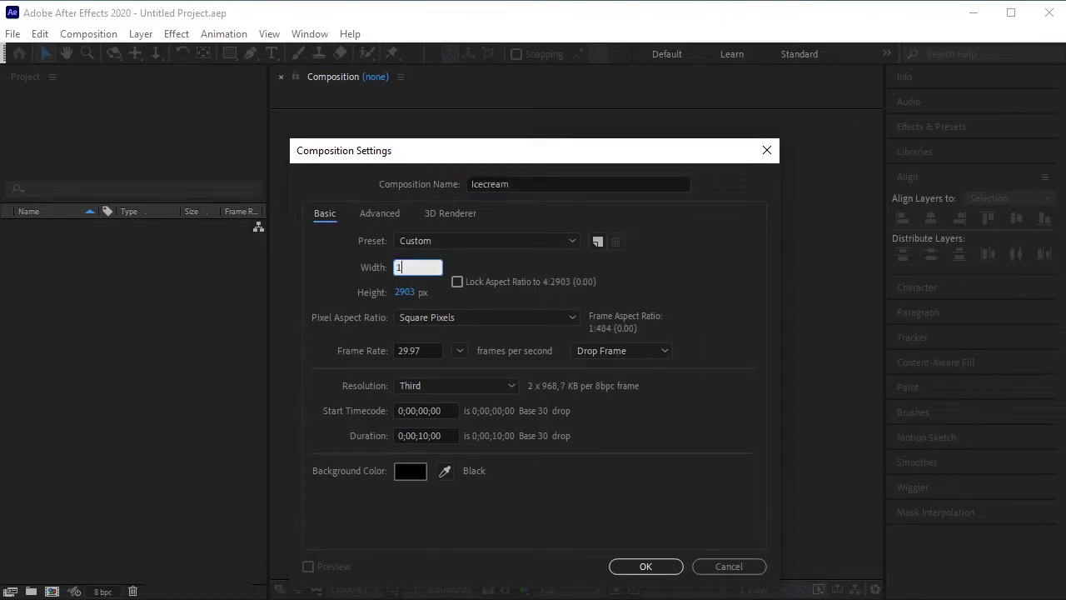
type("080")
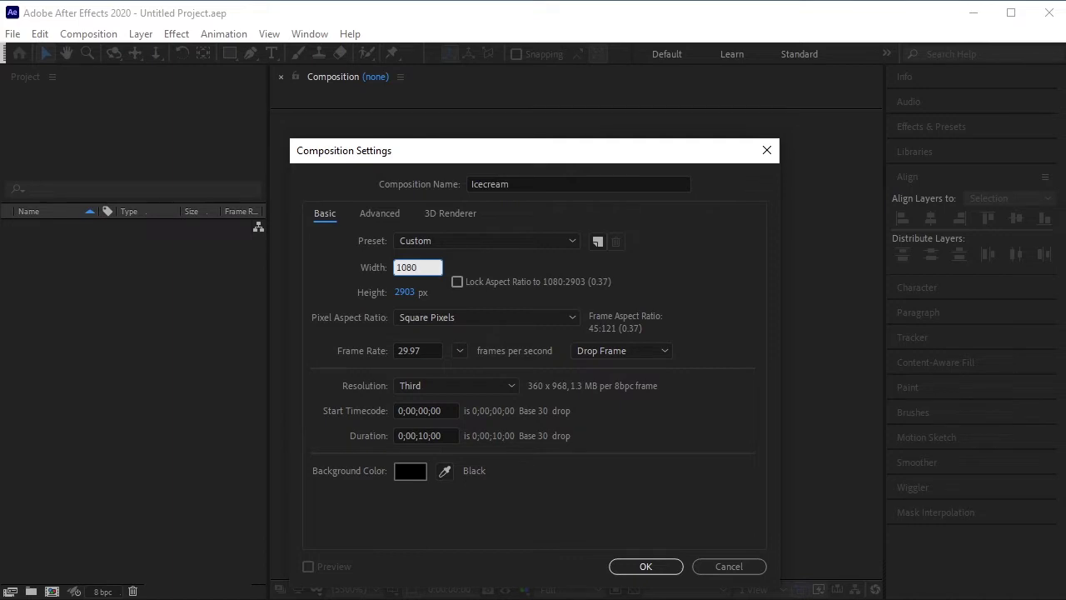
left_click(408, 293)
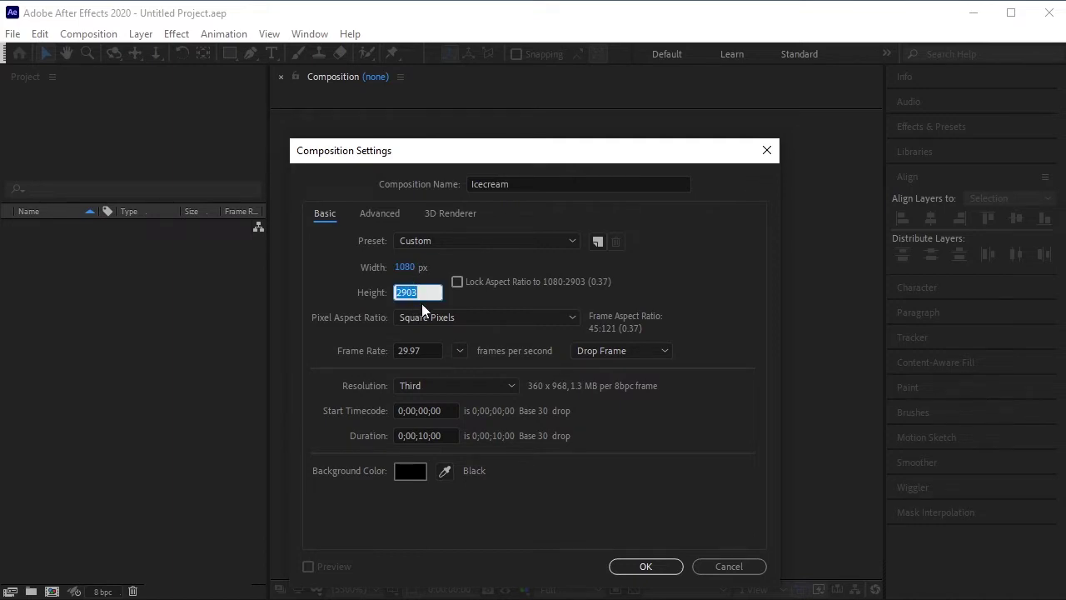
type("1080")
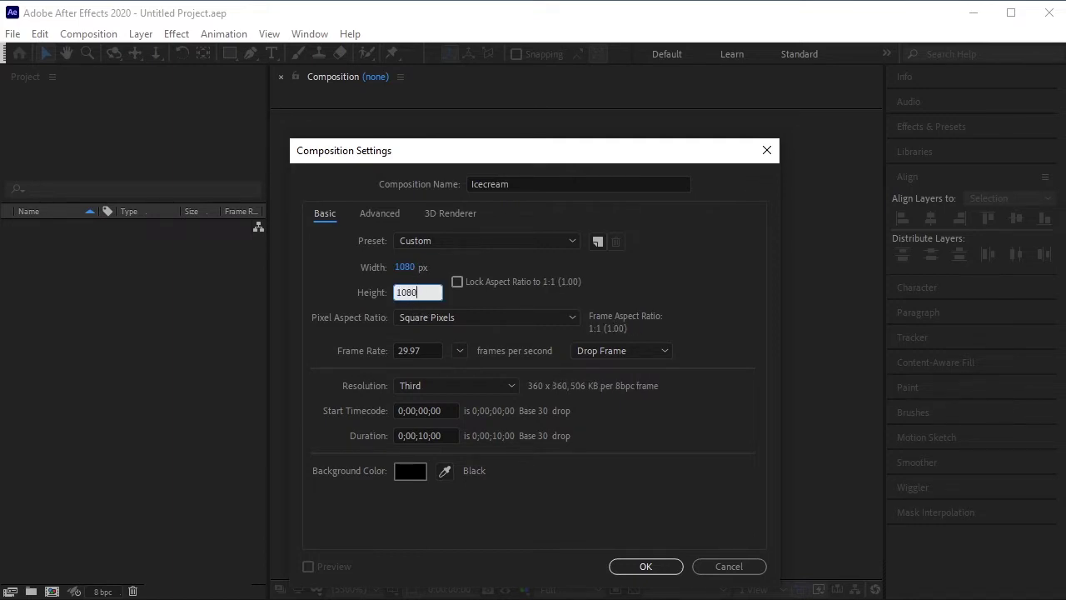
key("Return")
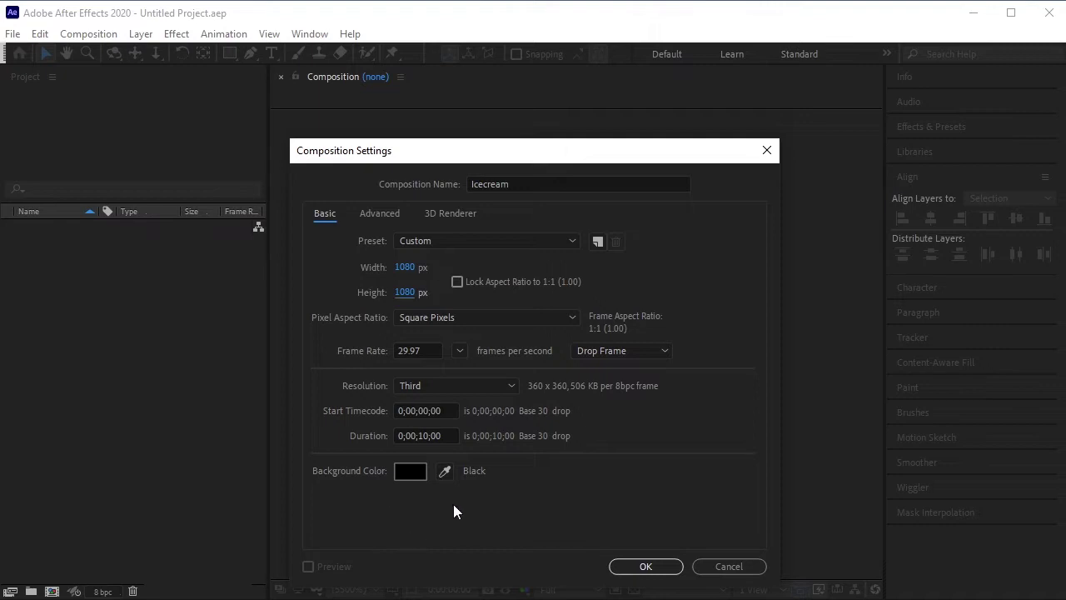
left_click(463, 282)
left_click(642, 564)
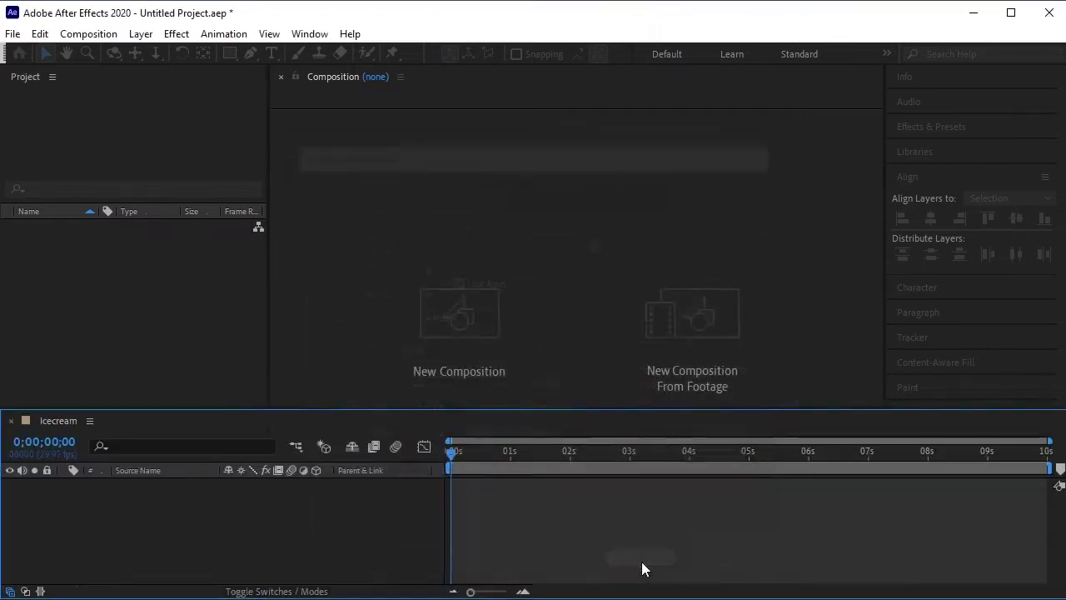
Import the icecream Photoshop file as Composition - Retain Layer Sizes with editable layer styles.
right_click(68, 255)
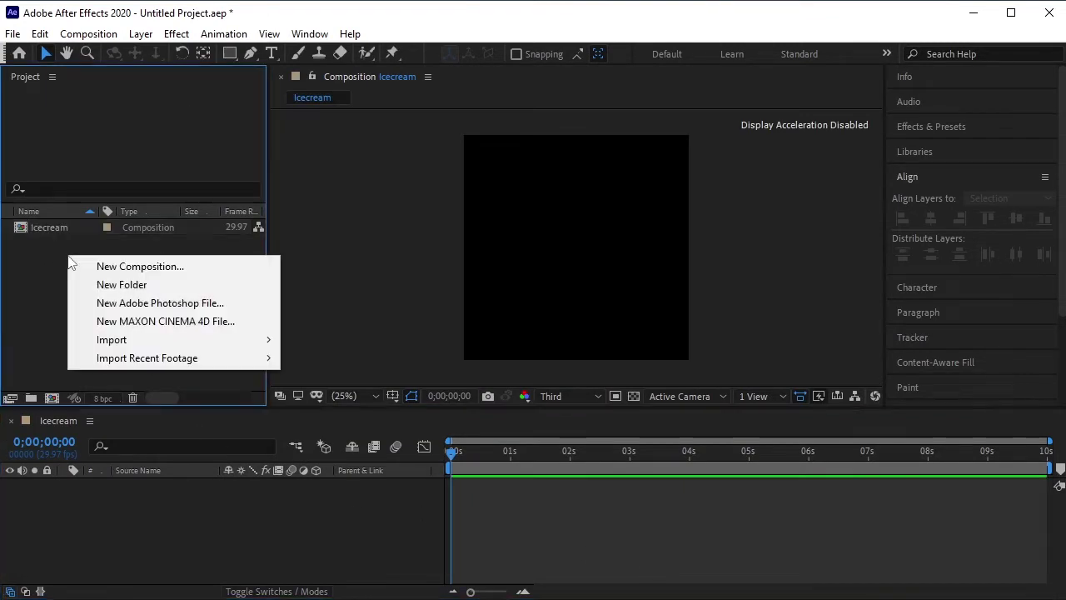
mouse_move(155, 340)
left_click(365, 340)
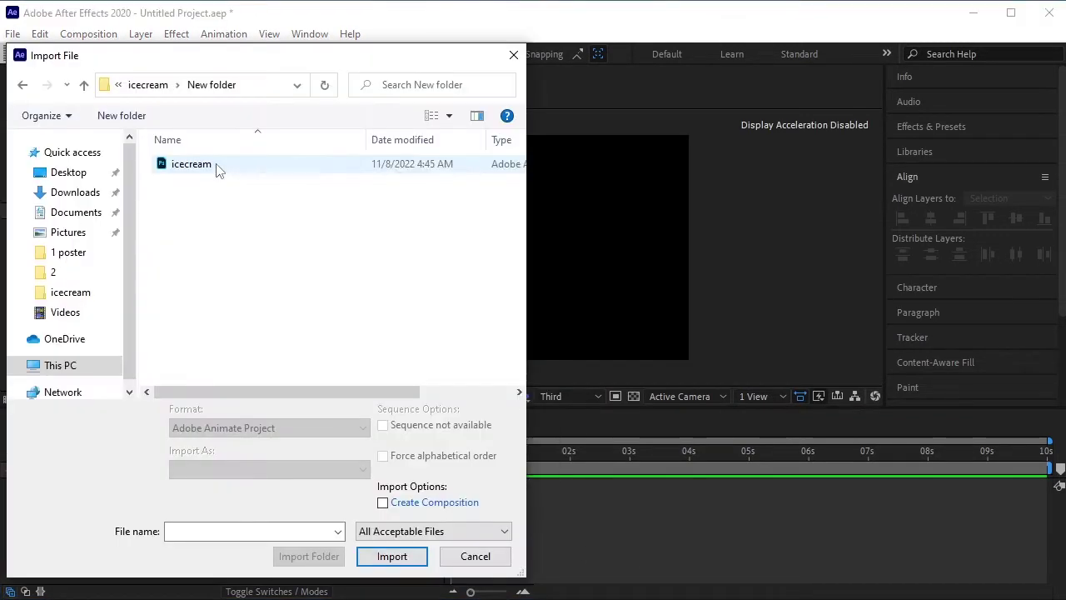
left_click(214, 165)
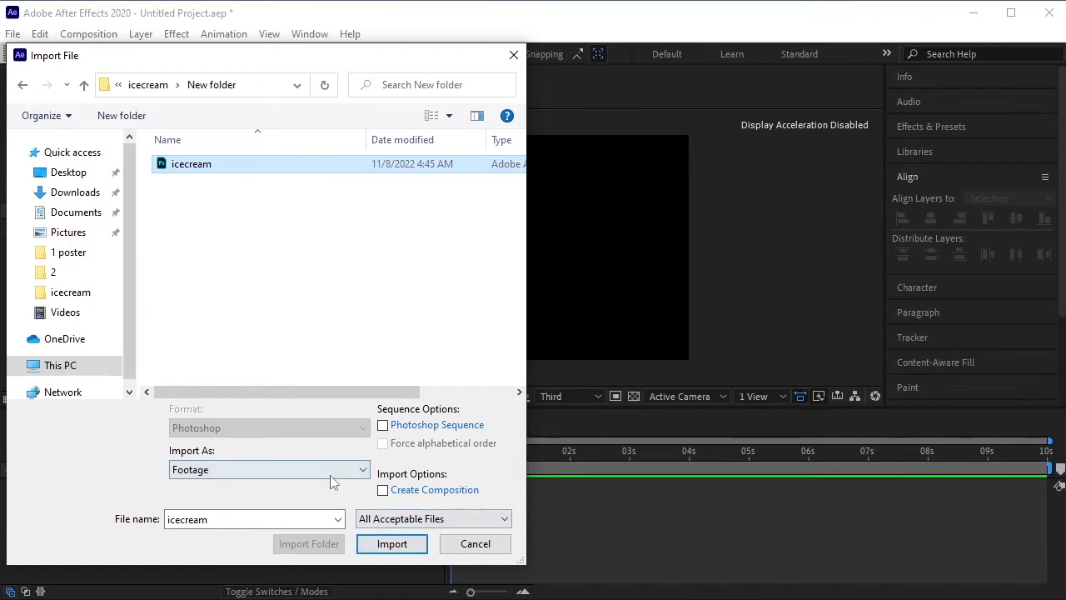
left_click_drag(286, 64, 282, 26)
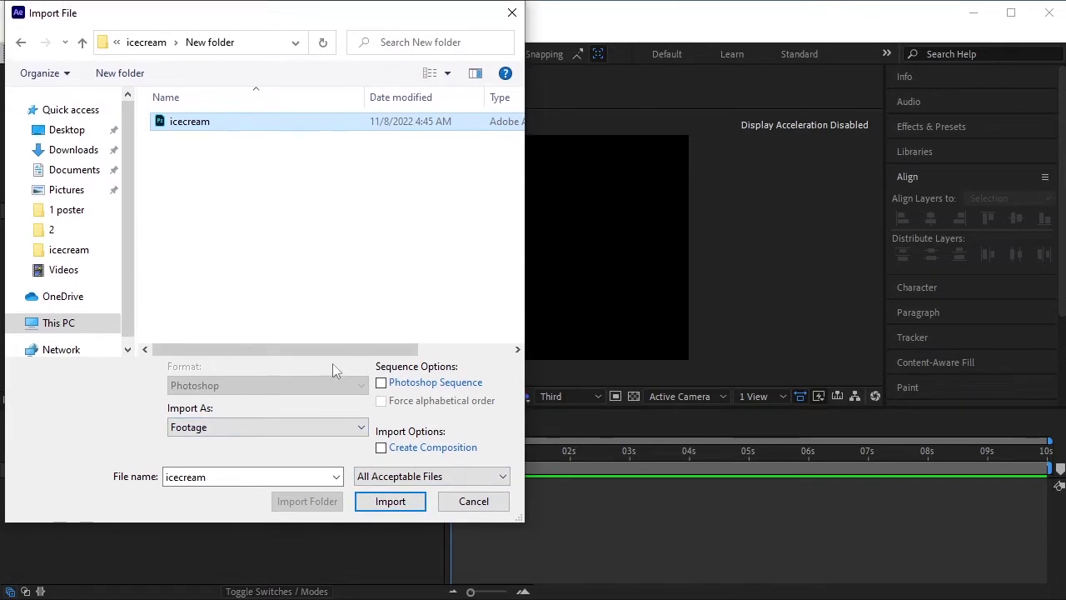
left_click(343, 430)
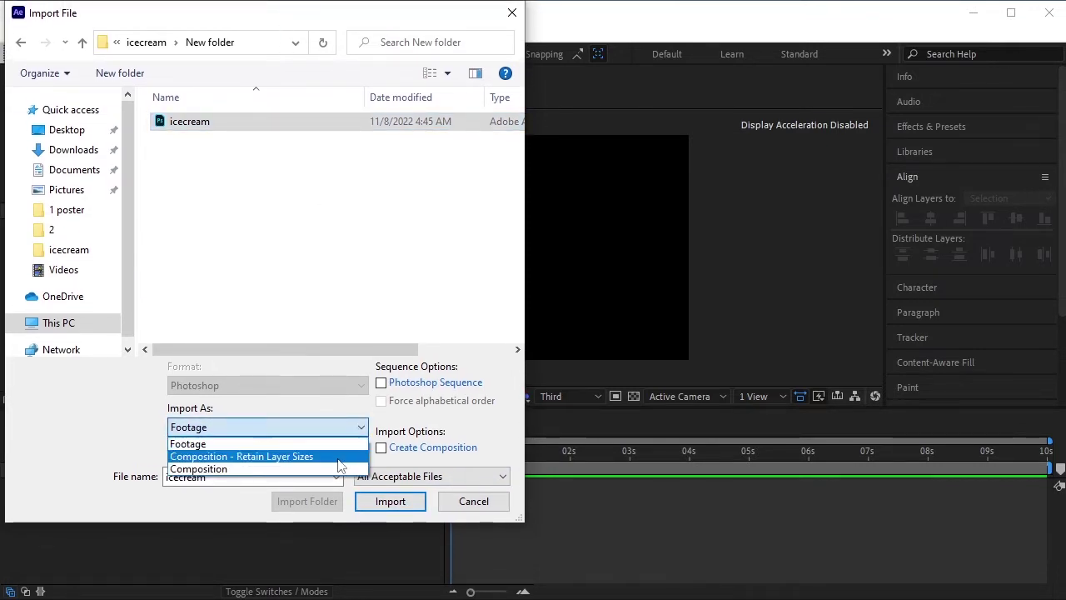
left_click(346, 457)
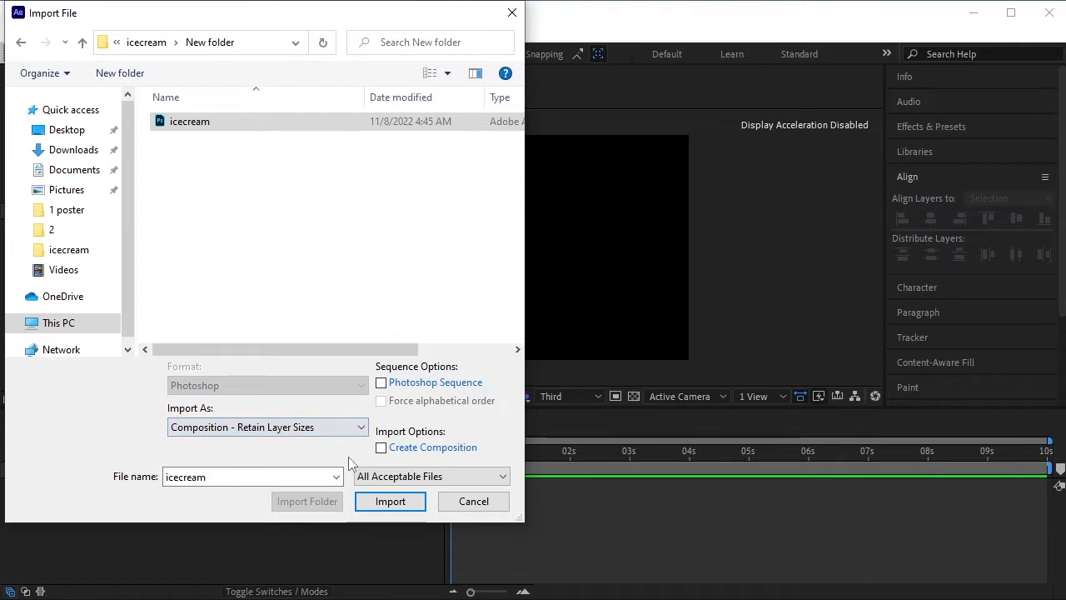
left_click(391, 502)
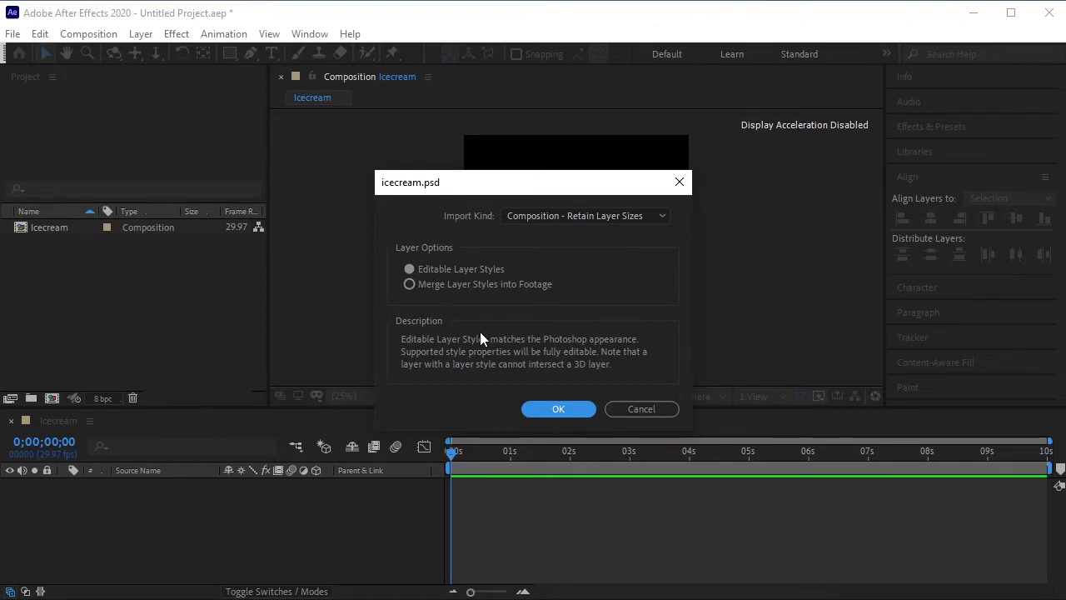
left_click(570, 410)
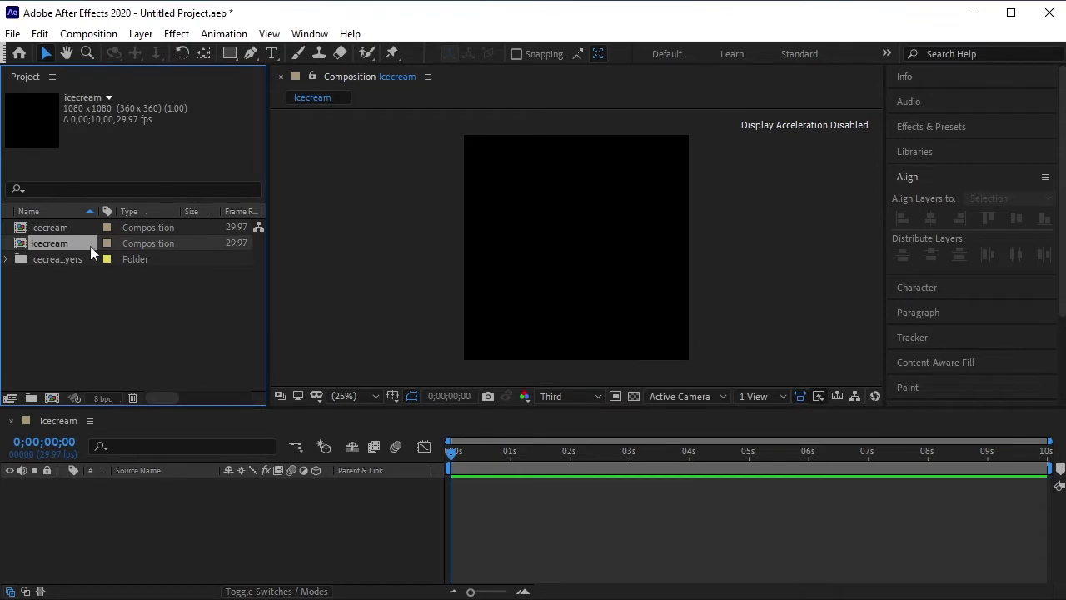
Add the imported icecream composition to the Icecream timeline and open it to review its layers.
left_click_drag(83, 243, 150, 494)
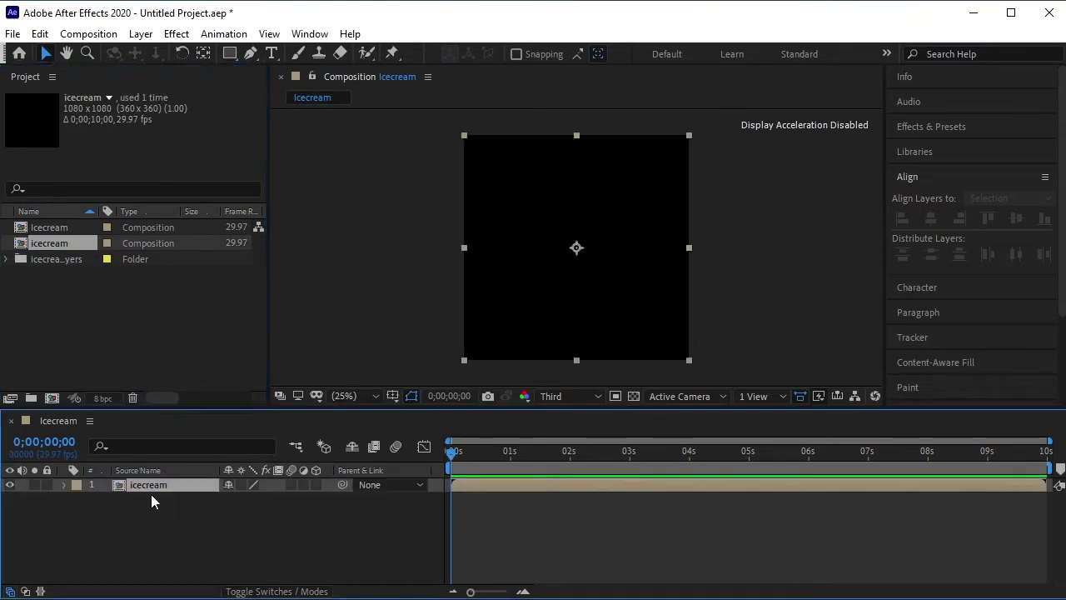
double_click(144, 484)
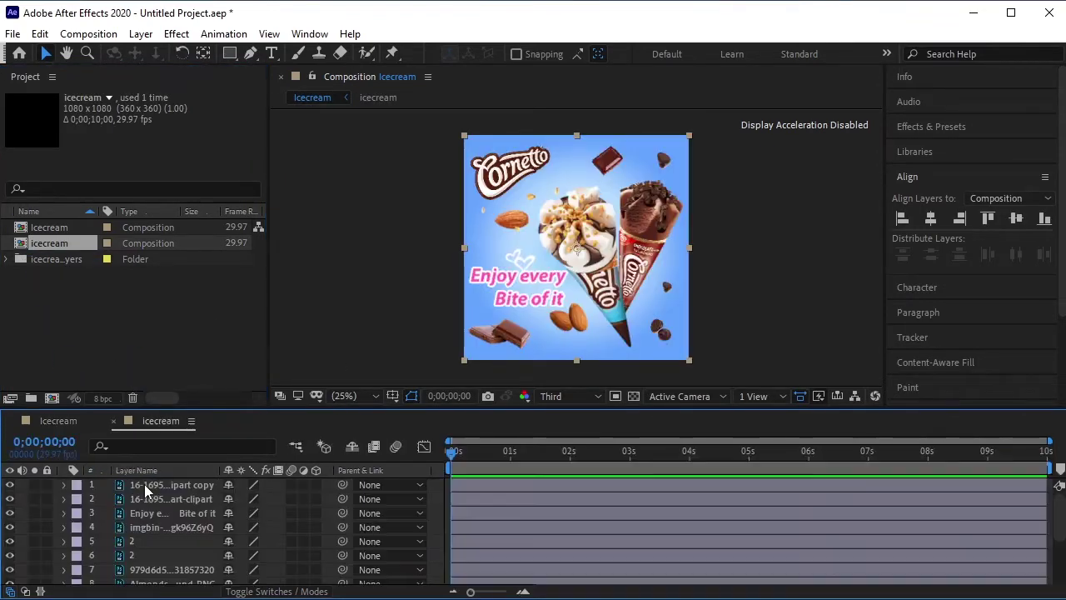
scroll(324, 501, "down", 3)
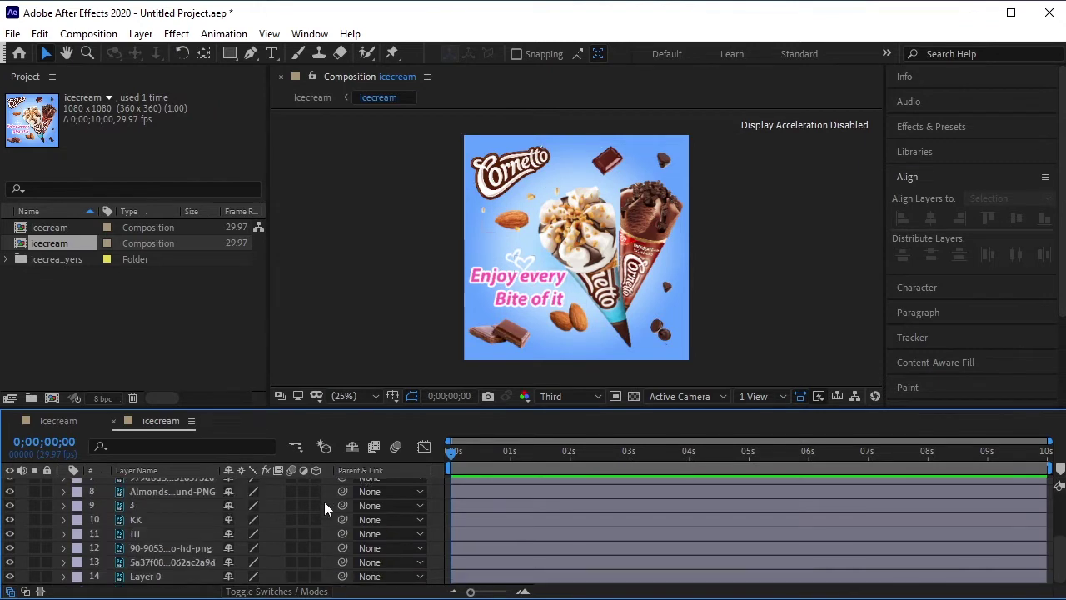
scroll(233, 515, "up", 3)
scroll(232, 514, "down", 3)
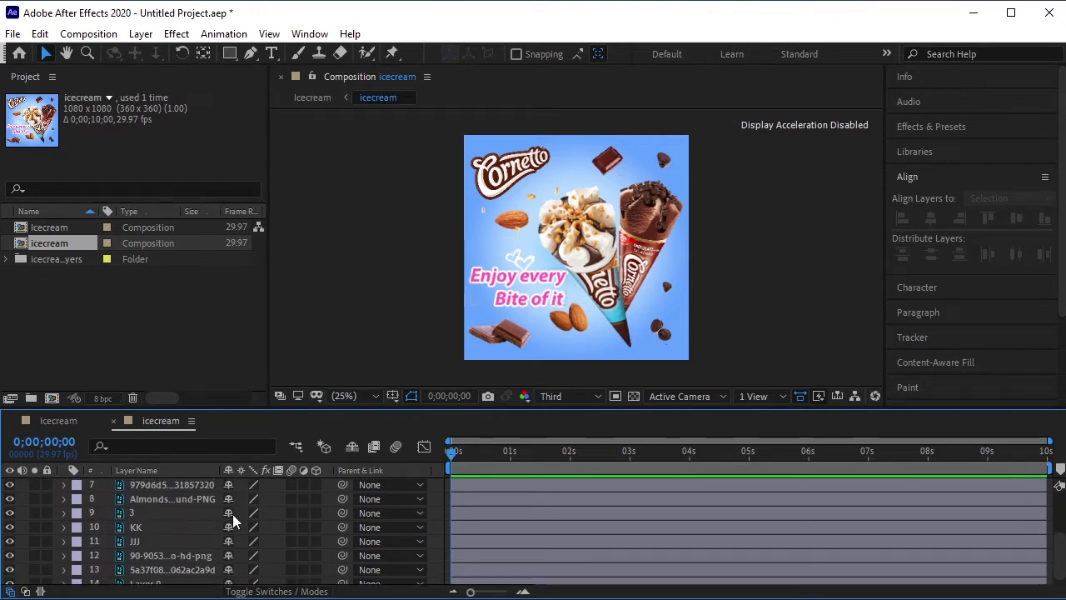
scroll(233, 514, "up", 1)
scroll(233, 514, "down", 1)
scroll(232, 513, "up", 3)
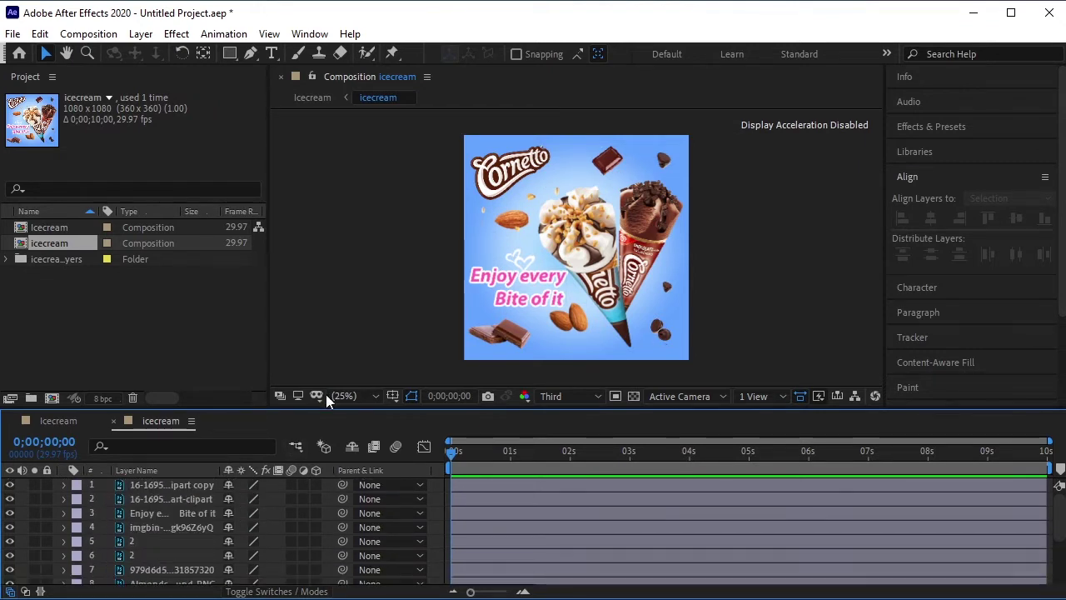
Solo the vanilla and chocoicecream layers in the icecream composition.
left_click_drag(320, 407, 397, 390)
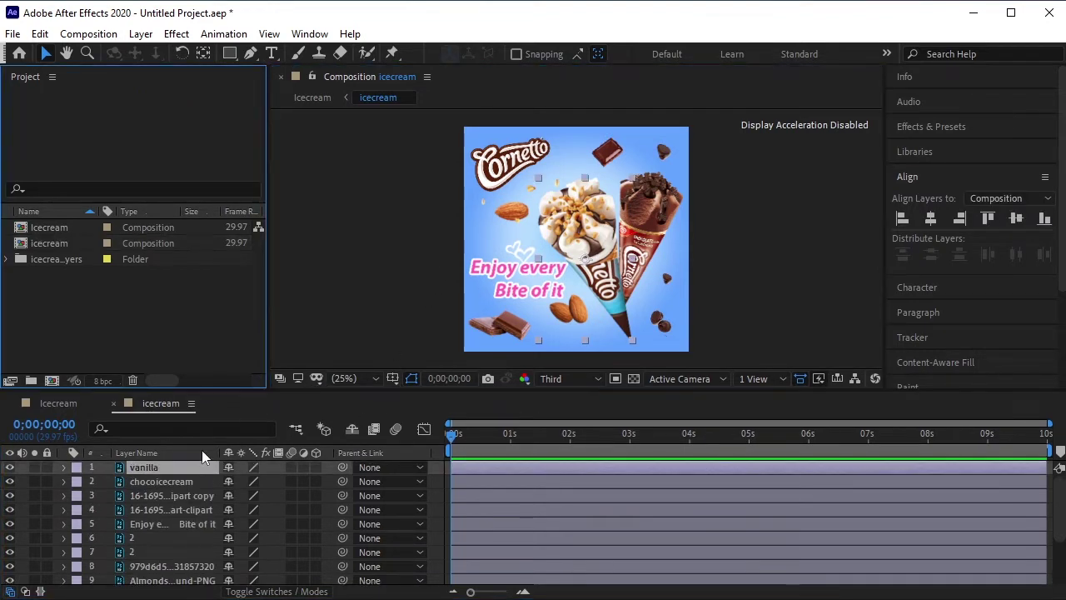
left_click(193, 483, "ctrl")
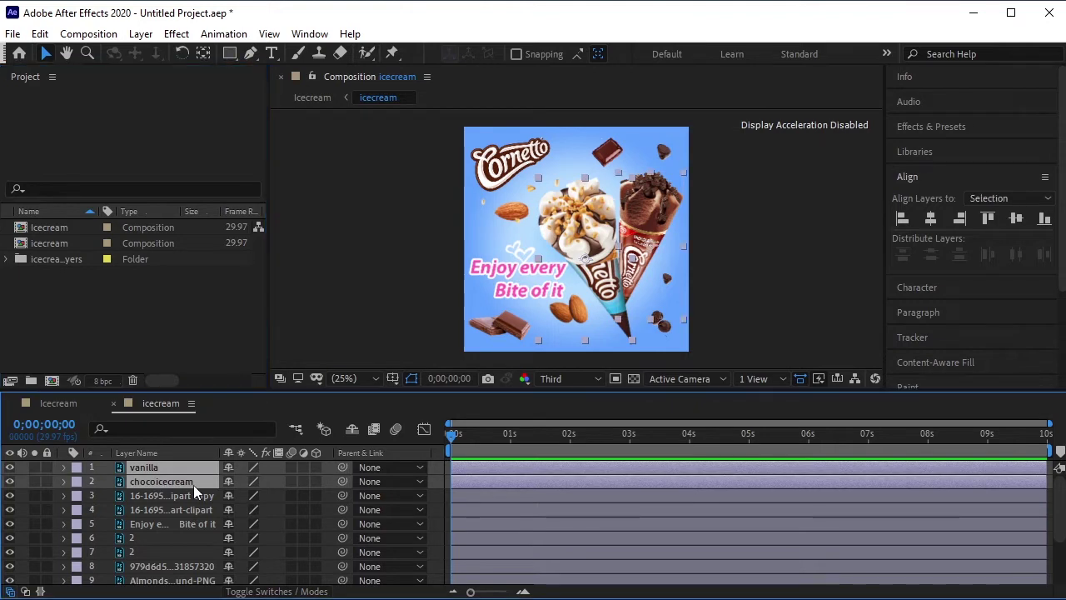
left_click(32, 467)
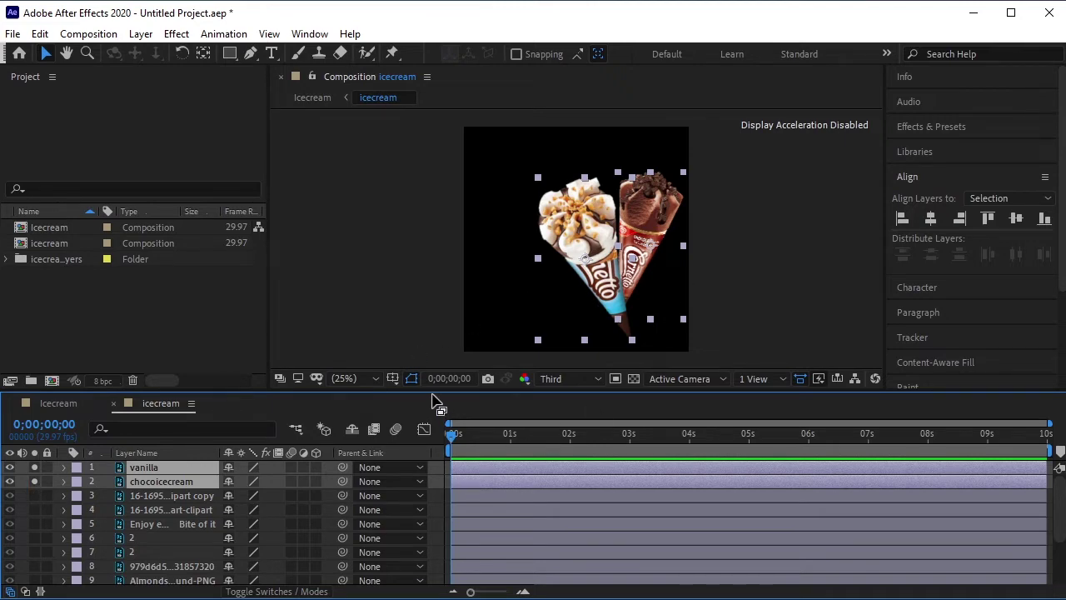
left_click_drag(433, 391, 437, 428)
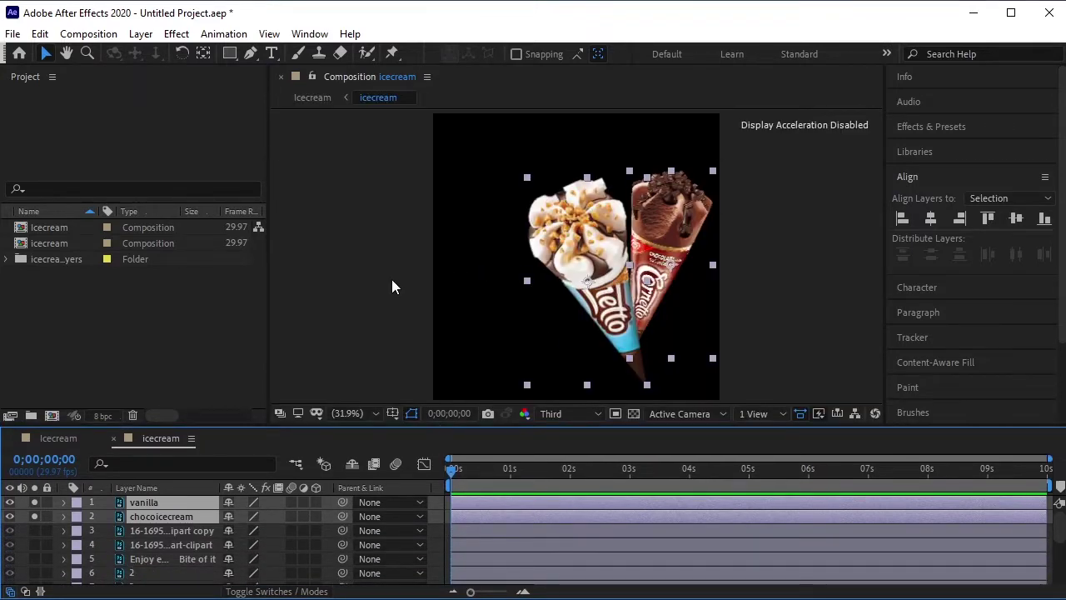
Show the rulers and set Position and Rotation keyframes on the vanilla layer at 0;00;00;10.
left_click(593, 276)
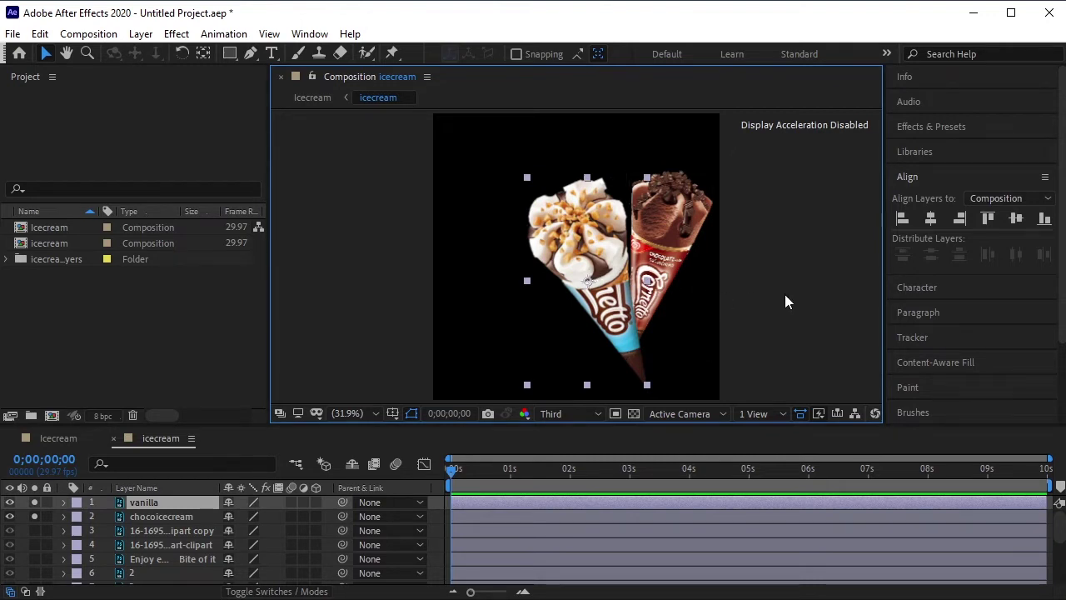
left_click(455, 471)
left_click_drag(470, 592, 493, 592)
left_click_drag(542, 472, 502, 471)
left_click_drag(494, 592, 499, 592)
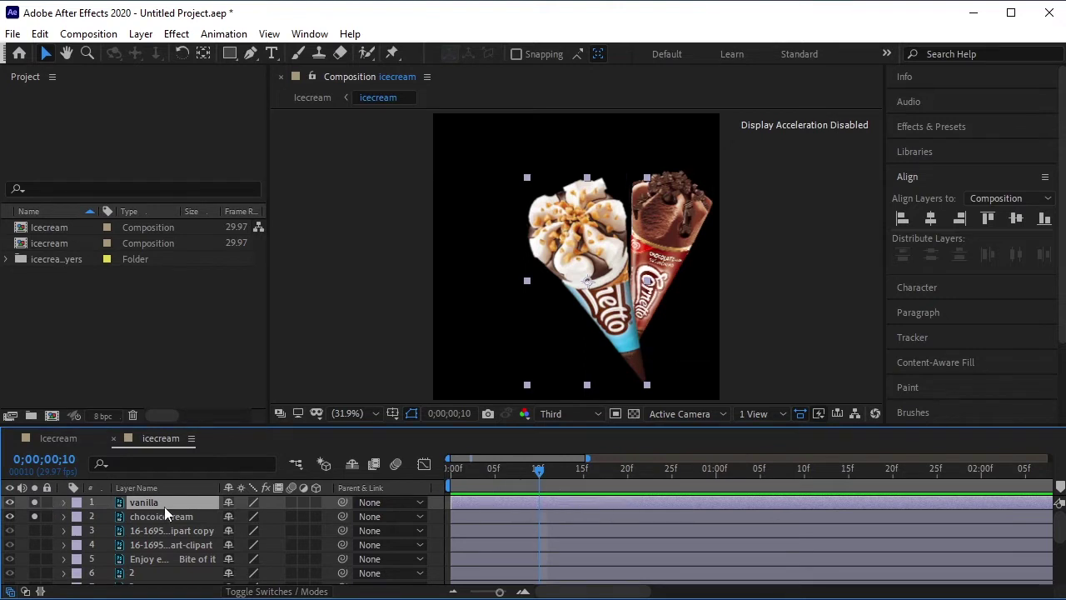
key("p")
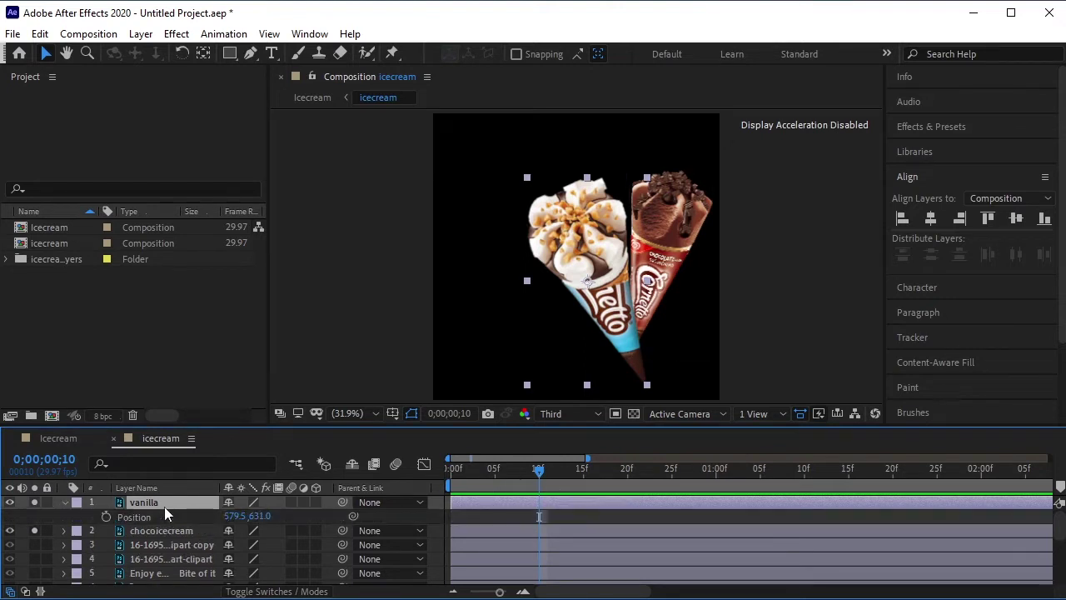
key("ctrl+r")
key("comma")
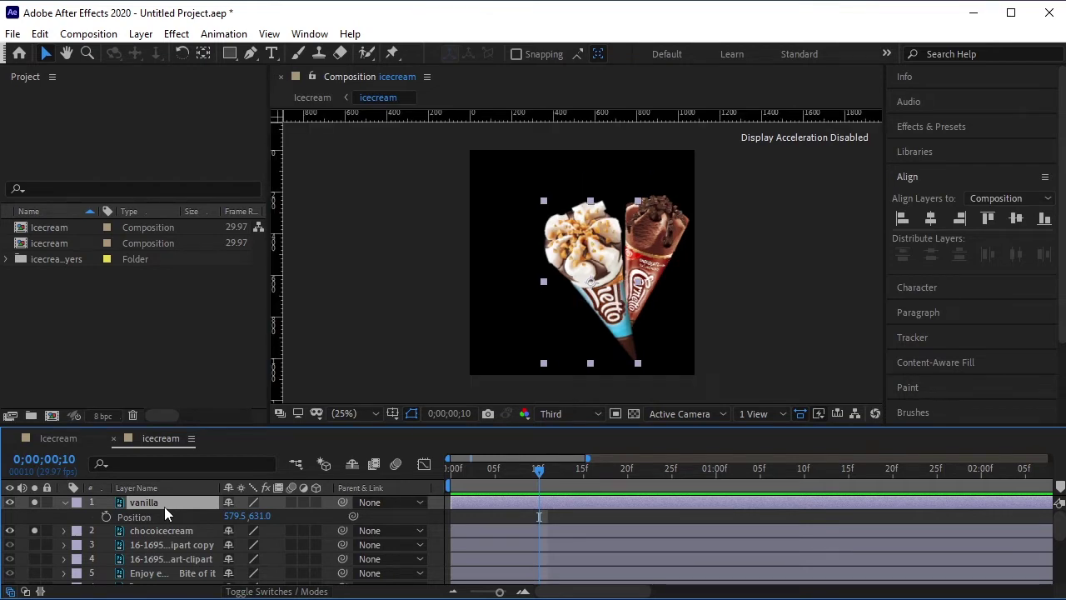
key("shift+r")
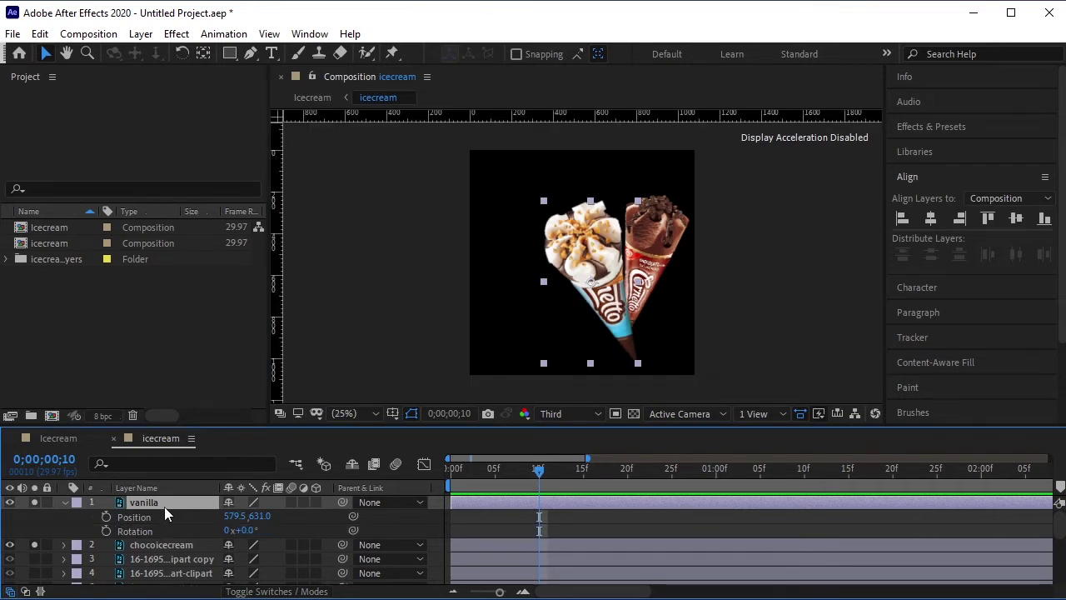
left_click(107, 517)
left_click(107, 531)
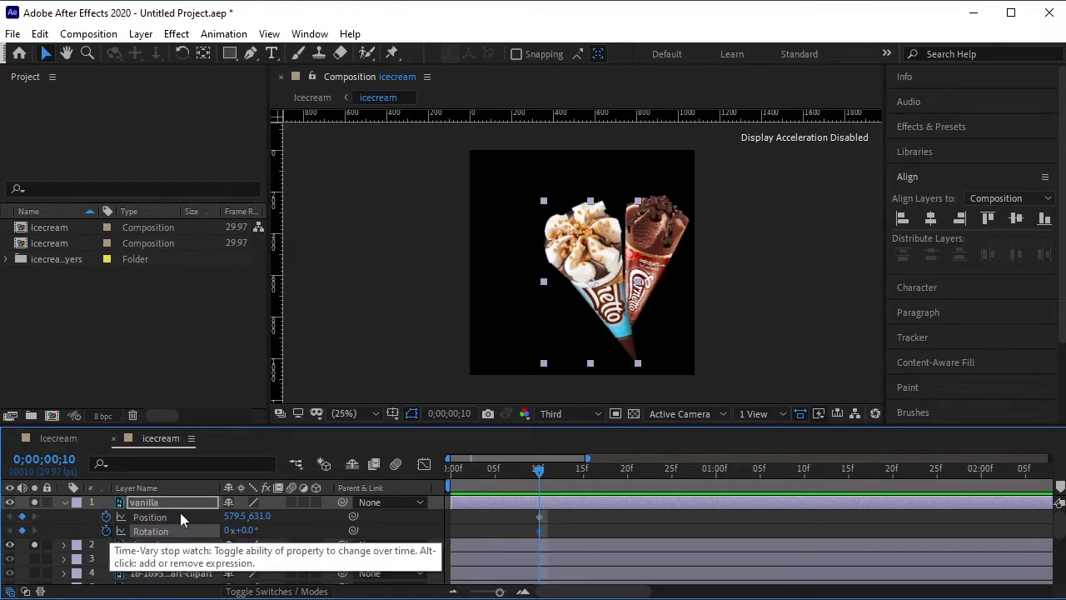
Add a Position keyframe to the vanilla layer at 0;00;00;00 with X about 1326.5, placing the cone outside the frame.
left_click(533, 472)
left_click_drag(533, 471, 371, 473)
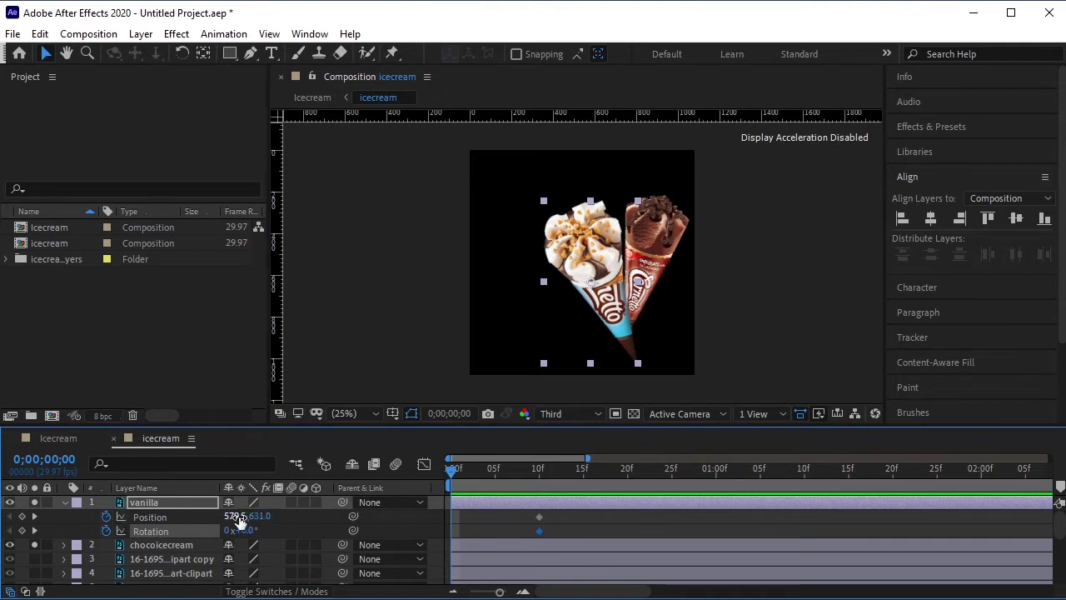
left_click_drag(236, 517, 852, 509)
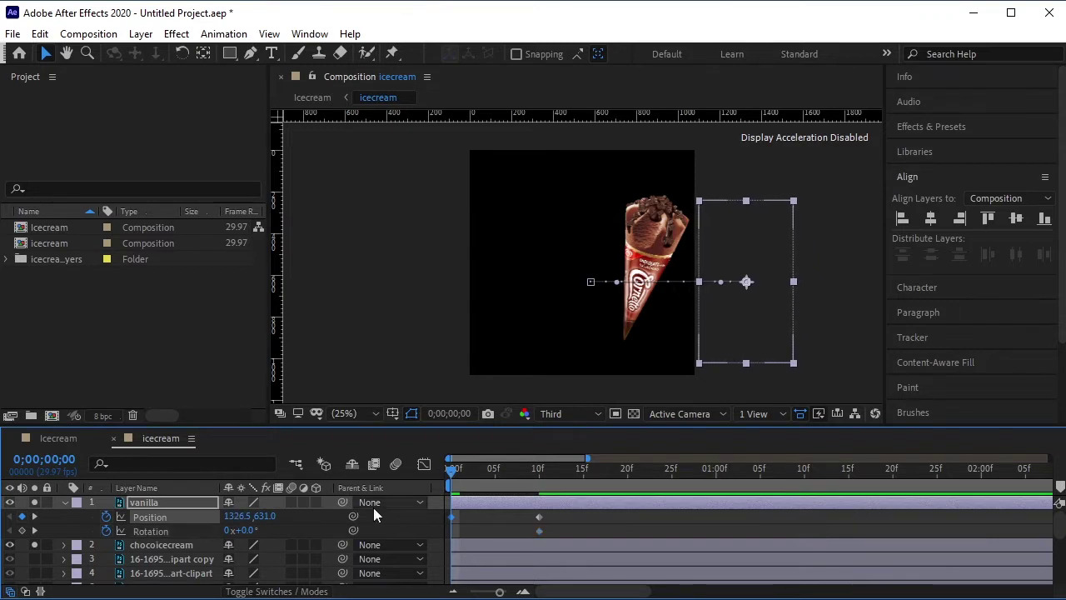
left_click(223, 387)
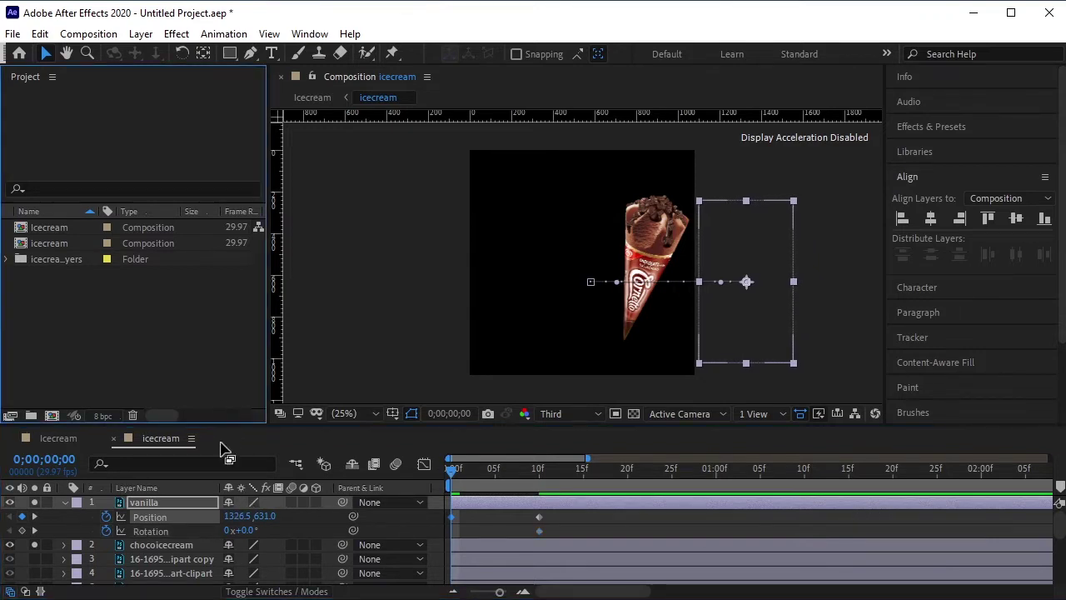
Keyframe the vanilla layer's Rotation at 1 full revolution at 0;00;00;00 and preview the spin-in.
left_click(213, 533)
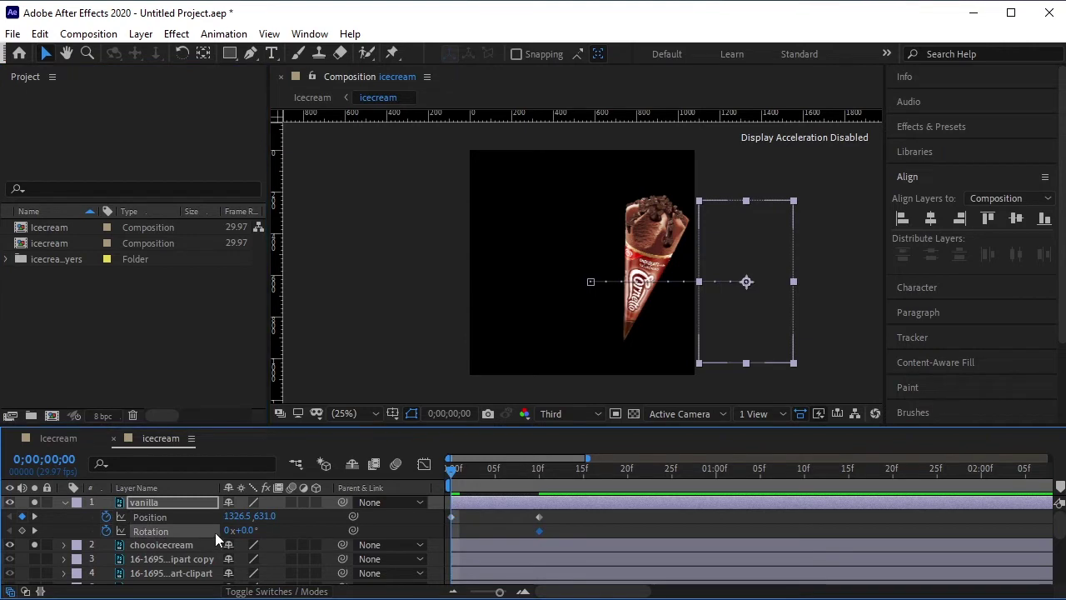
left_click(228, 532)
type("1")
left_click(180, 365)
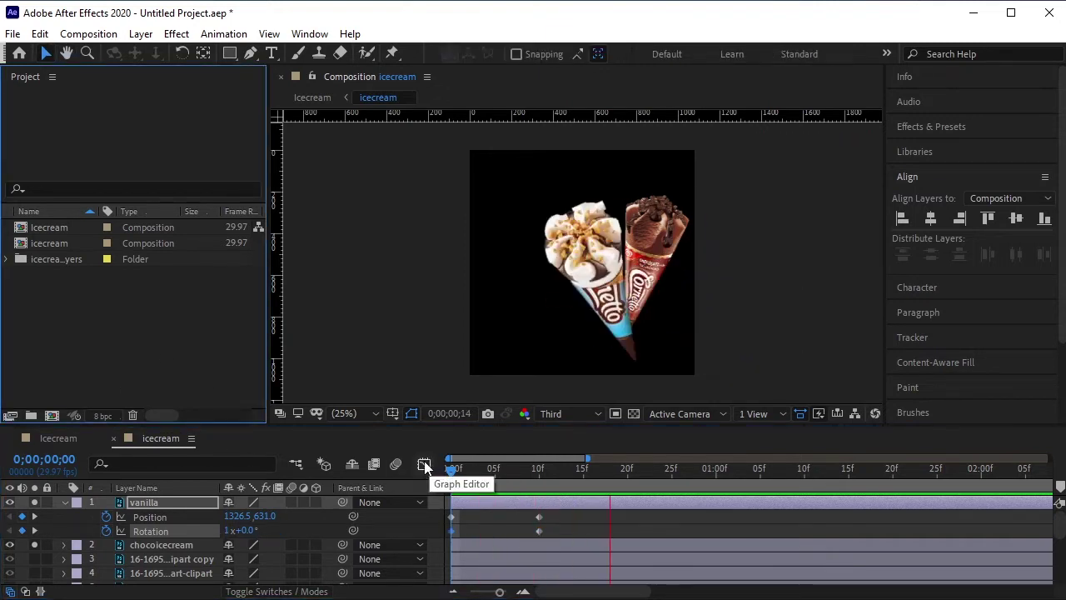
left_click(734, 468)
left_click_drag(712, 473, 424, 477)
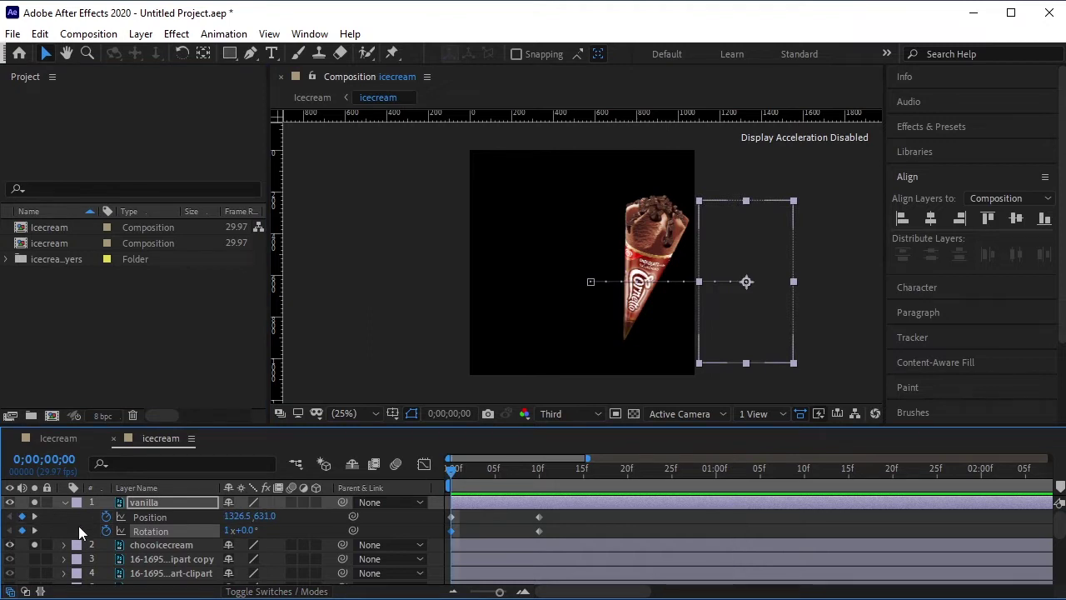
Keyframe the vanilla layer's Scale at 100% at 0;00;00;10 and about 32% at 0;00;00;00, and preview the animation.
key("shift+s")
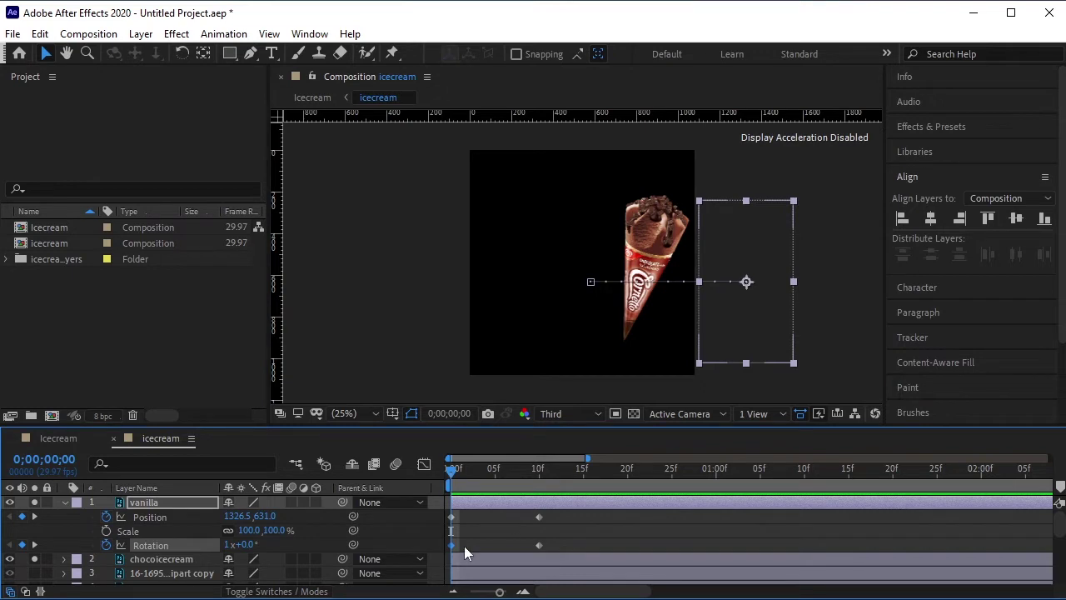
left_click(34, 517)
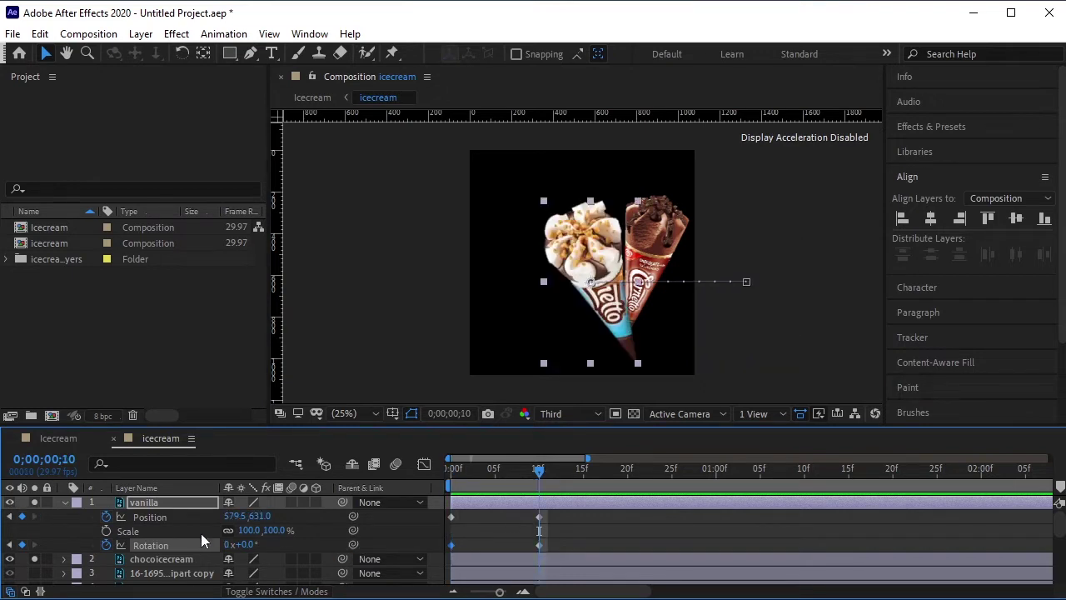
left_click(108, 530)
left_click_drag(539, 469, 432, 485)
left_click_drag(255, 530, 205, 534)
key("space")
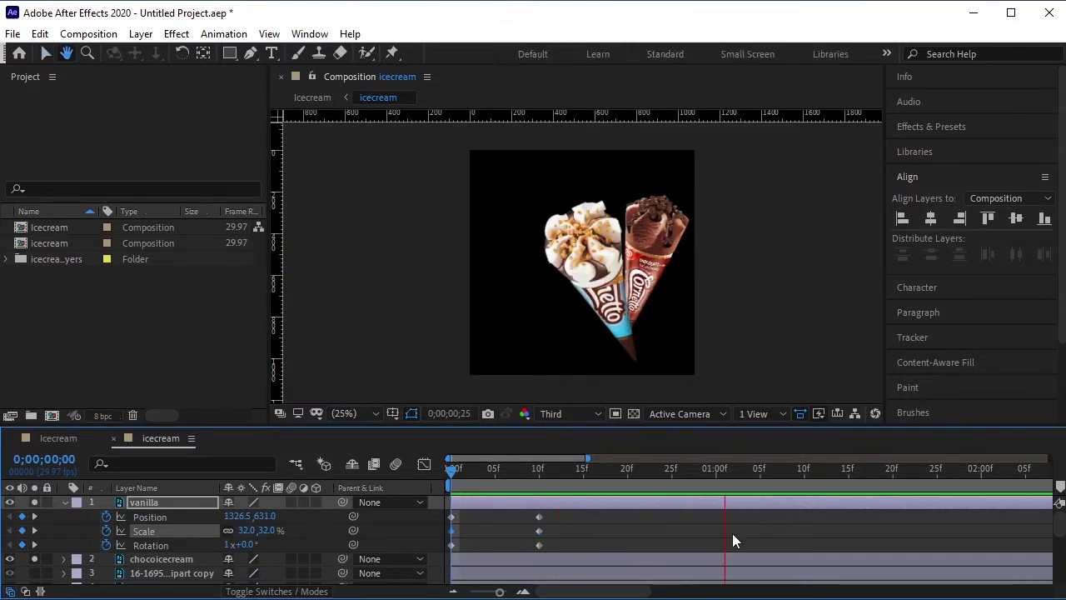
key("space")
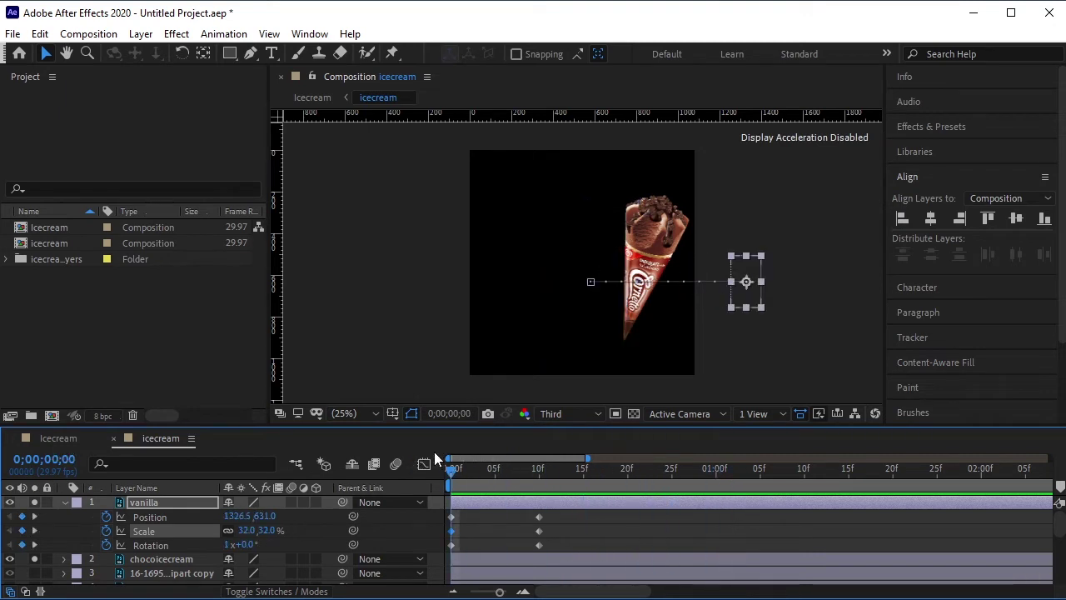
key("space")
key("space")
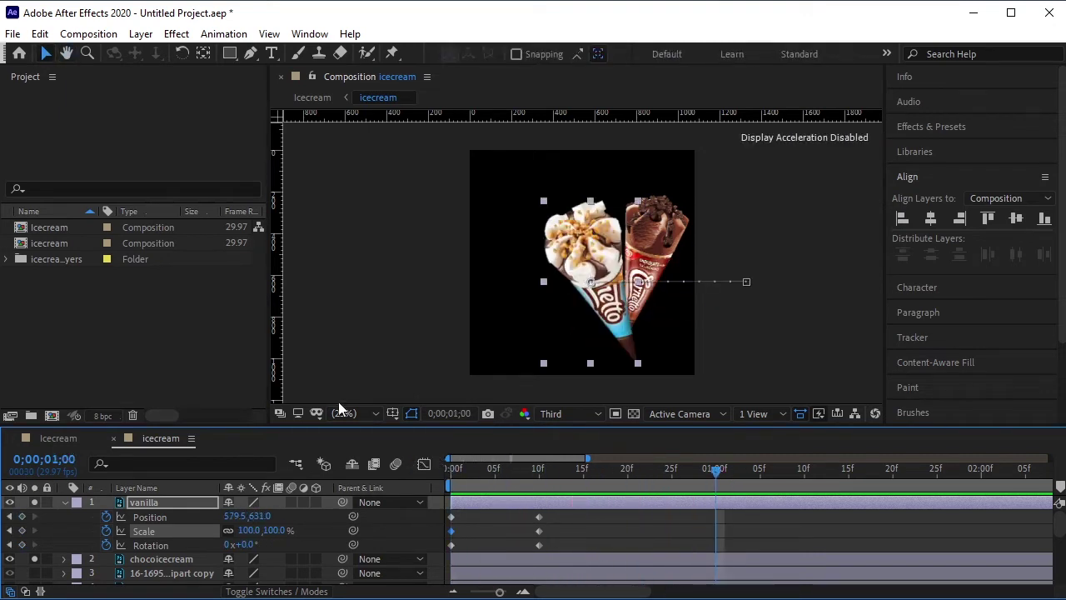
left_click(65, 502)
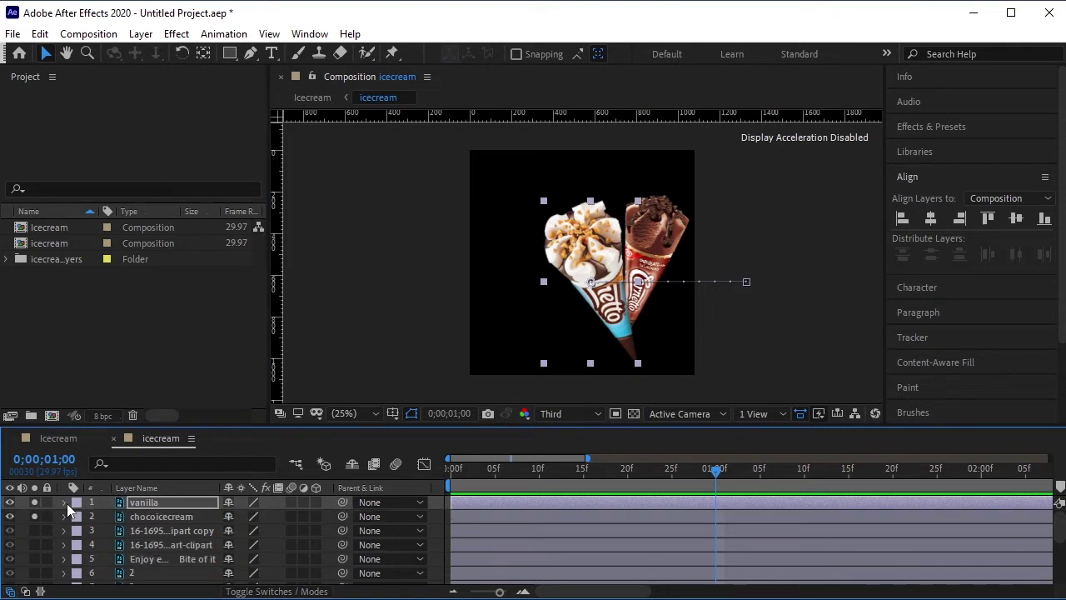
Set Position, Scale and Rotation keyframes on the chocoicecream layer at 0;00;00;10.
left_click(163, 517)
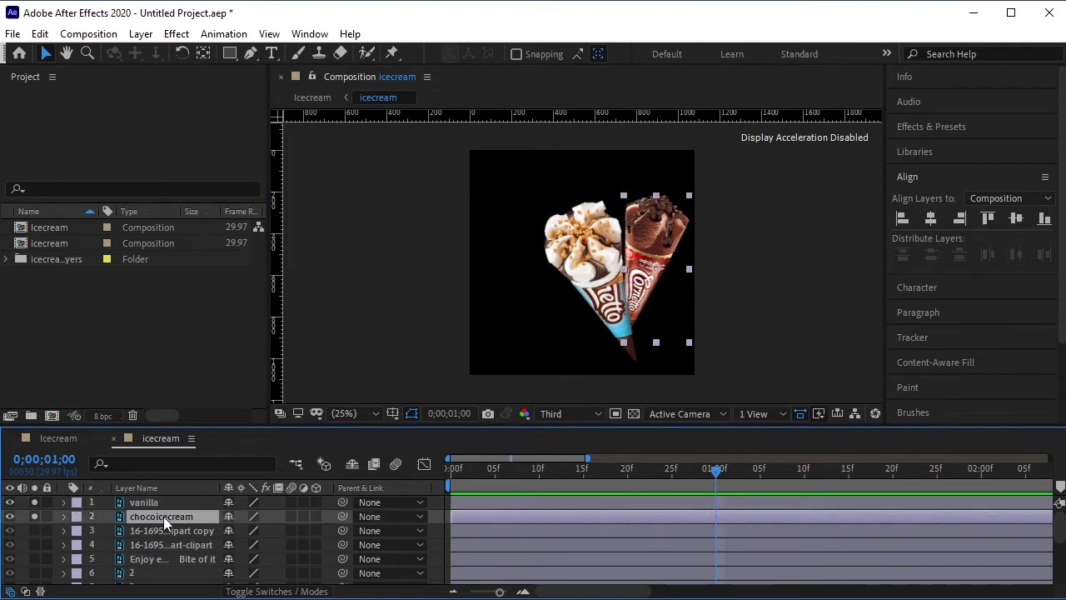
key("p")
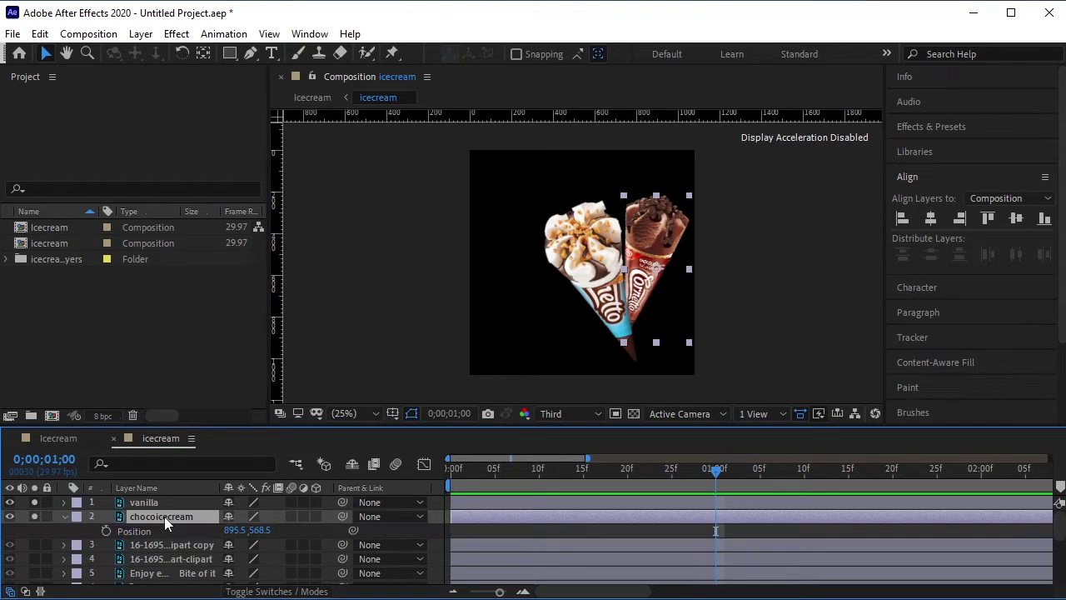
key("shift+s")
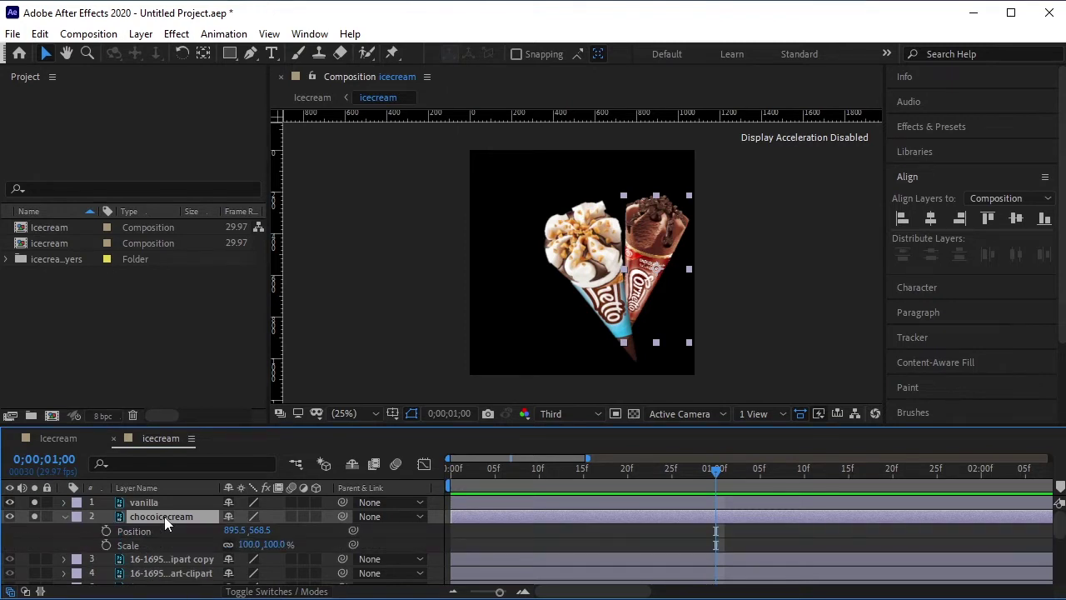
key("shift+r")
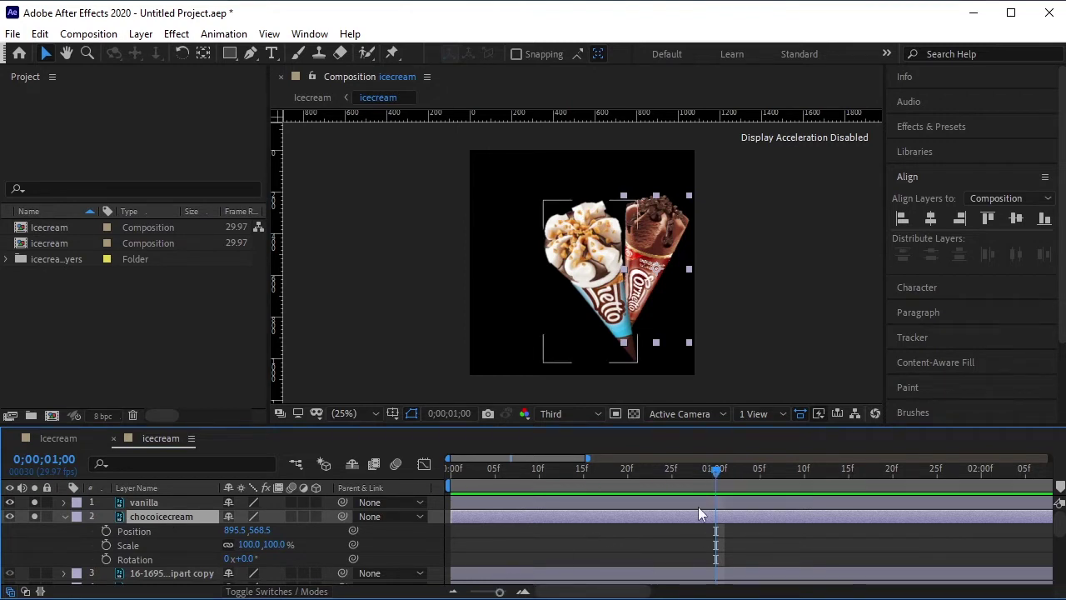
left_click_drag(714, 469, 583, 469)
key("Page_Up")
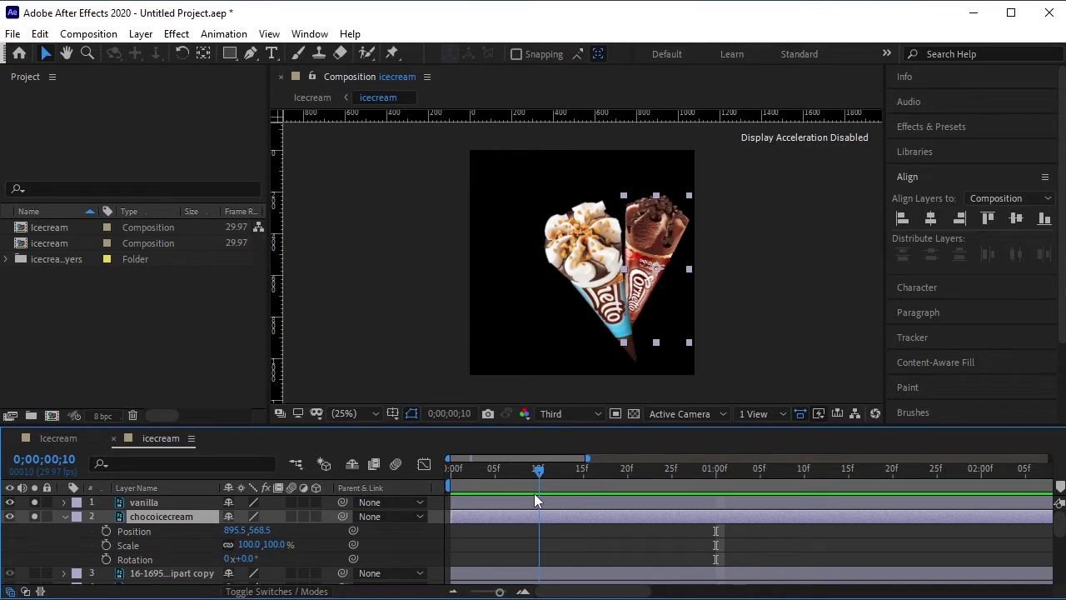
left_click(106, 531)
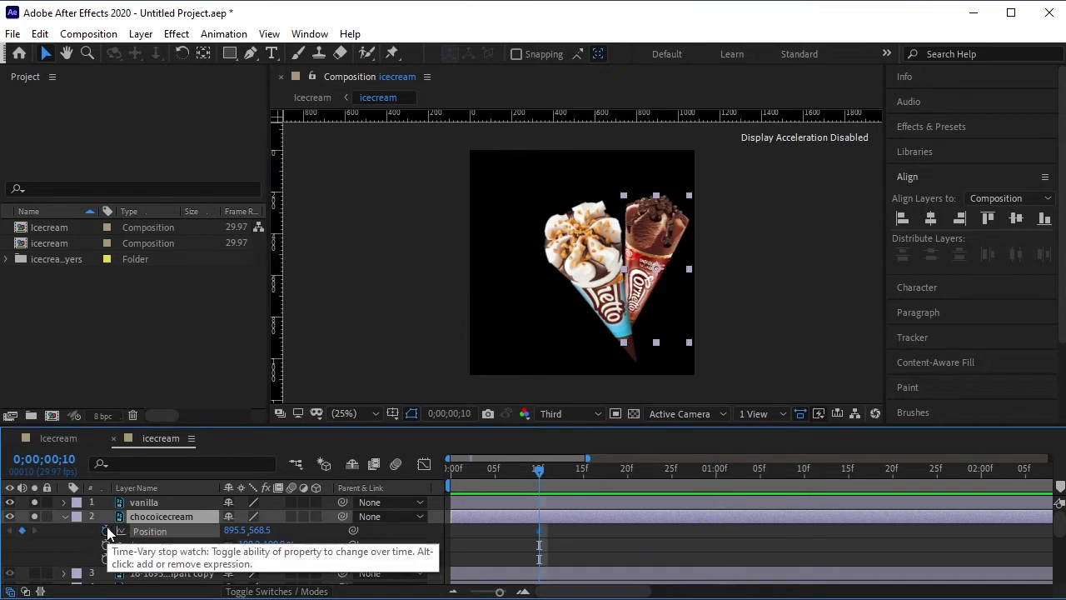
left_click(106, 545)
left_click(106, 559)
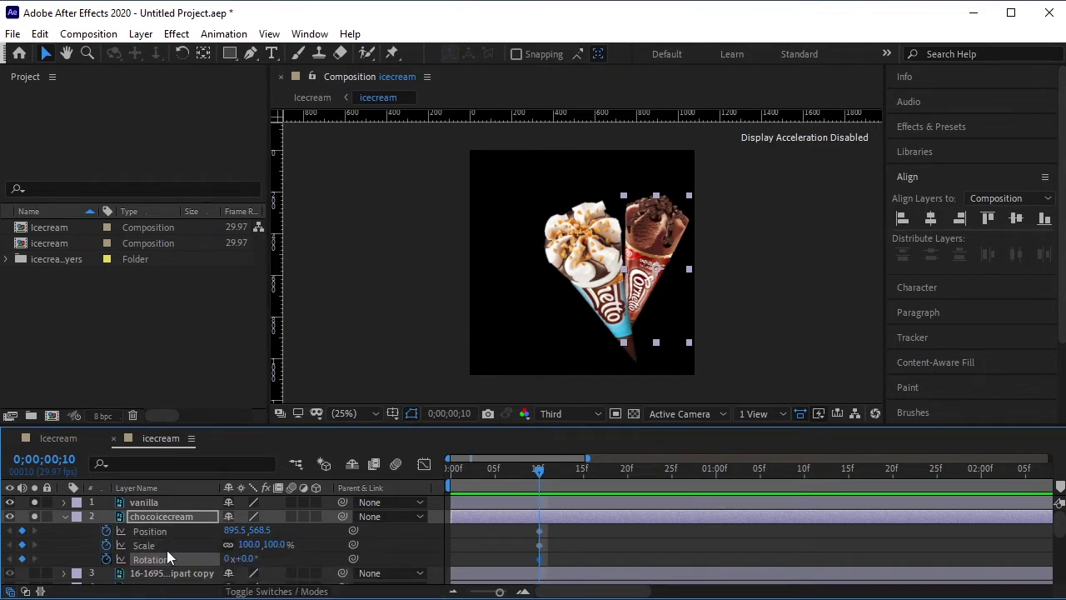
Move the chocolate cone off the frame's left side at 0;00;00;00, to a Position of about -177.5, 564.5.
left_click_drag(540, 469, 447, 479)
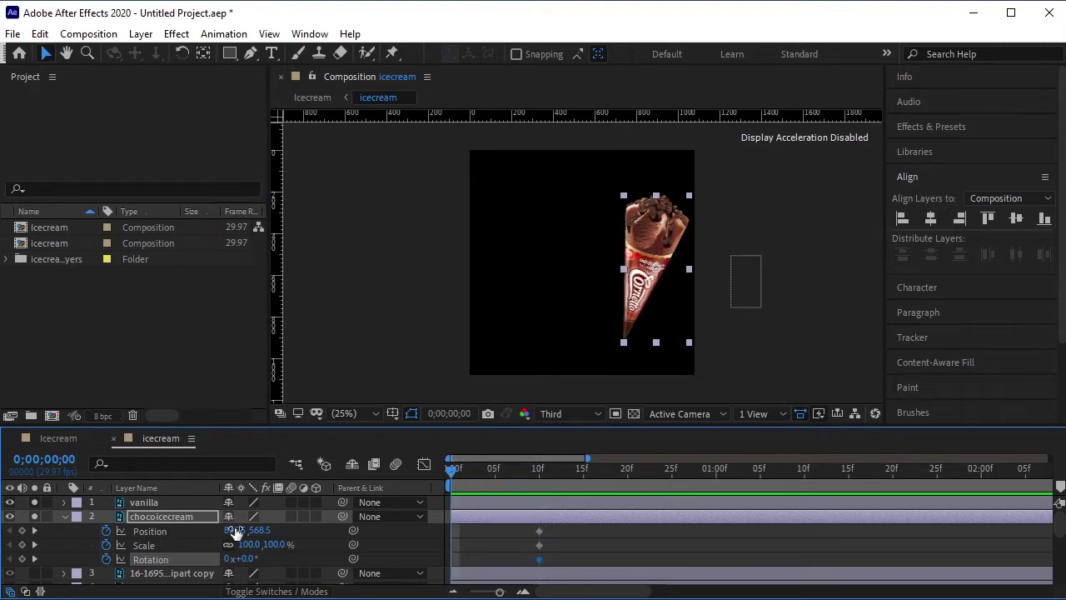
left_click_drag(238, 530, 54, 530)
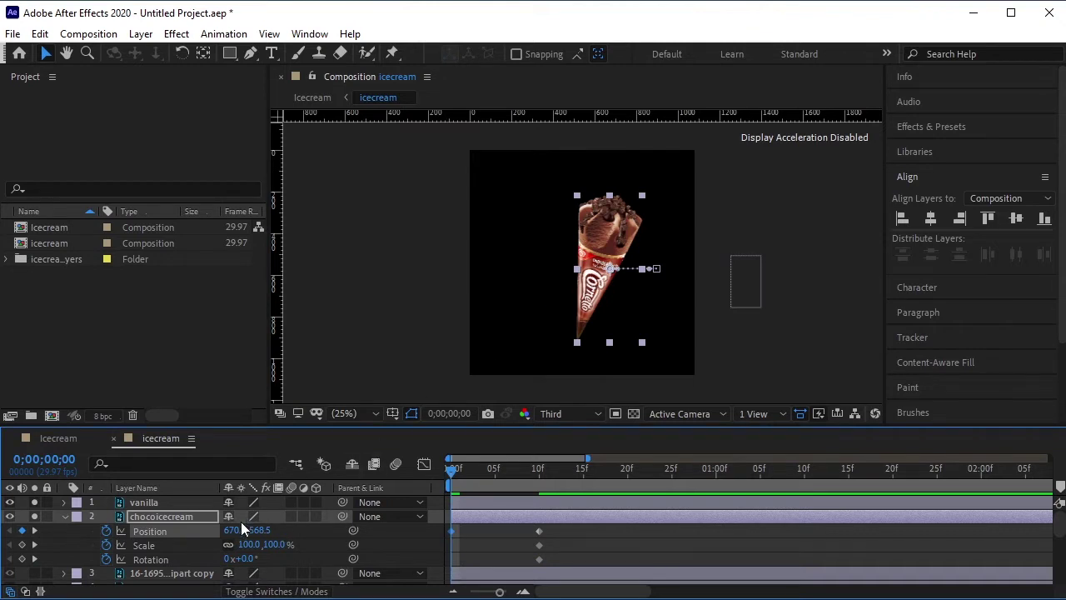
left_click_drag(594, 287, 417, 285)
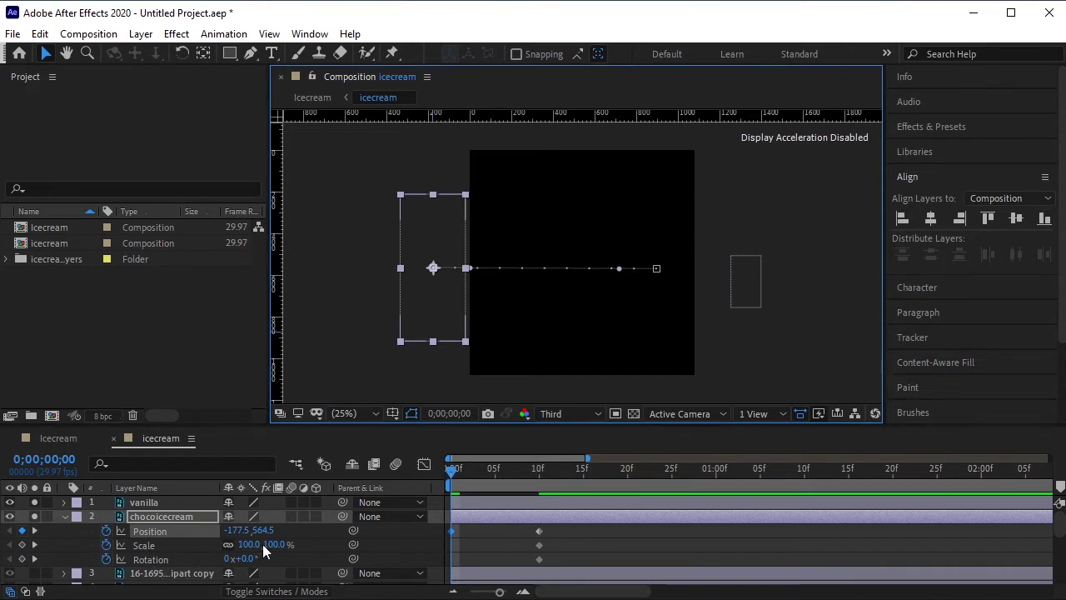
Set the chocoicecream layer's Scale to about 44% and its Rotation to 2 revolutions at 0;00;00;00.
left_click_drag(246, 543, 200, 545)
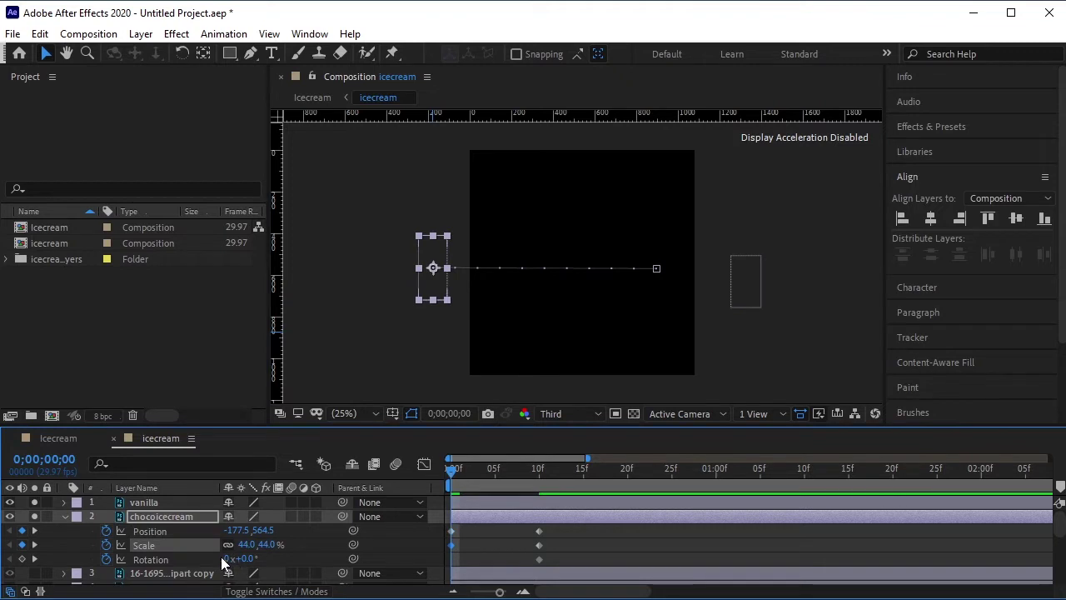
left_click(225, 558)
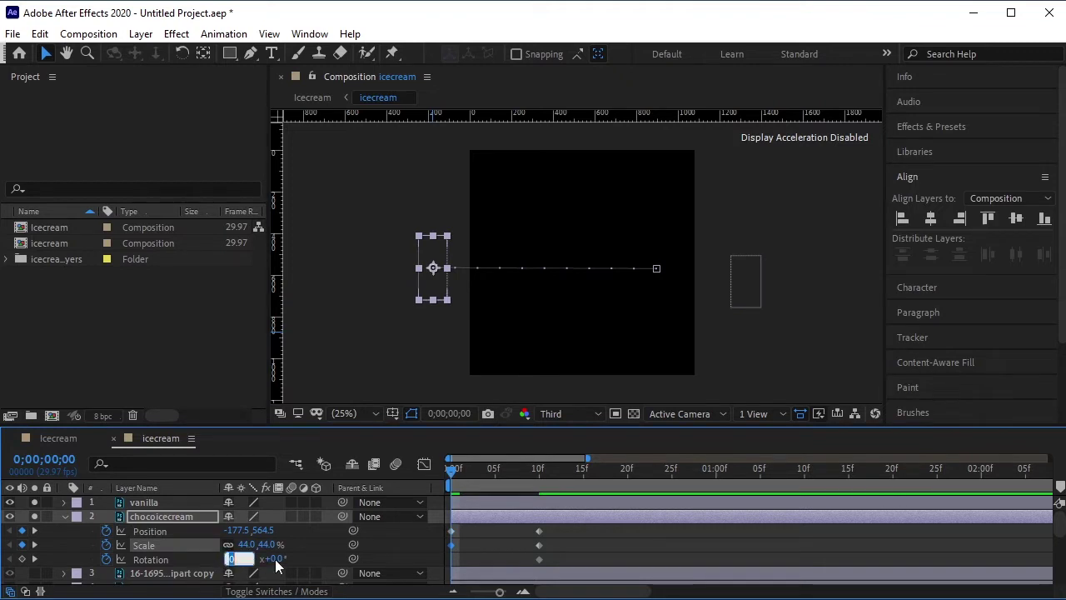
type("2")
left_click(638, 566)
Shift the chocoicecream layer's three end keyframes to 0;00;00;15 and preview the timing.
left_click_drag(571, 525, 583, 558)
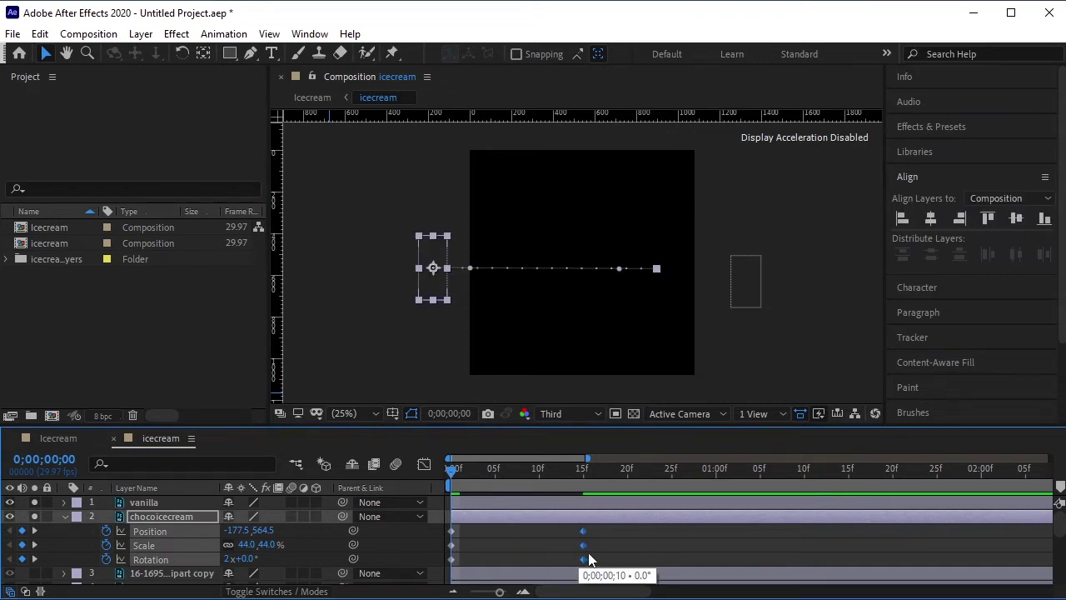
key("space")
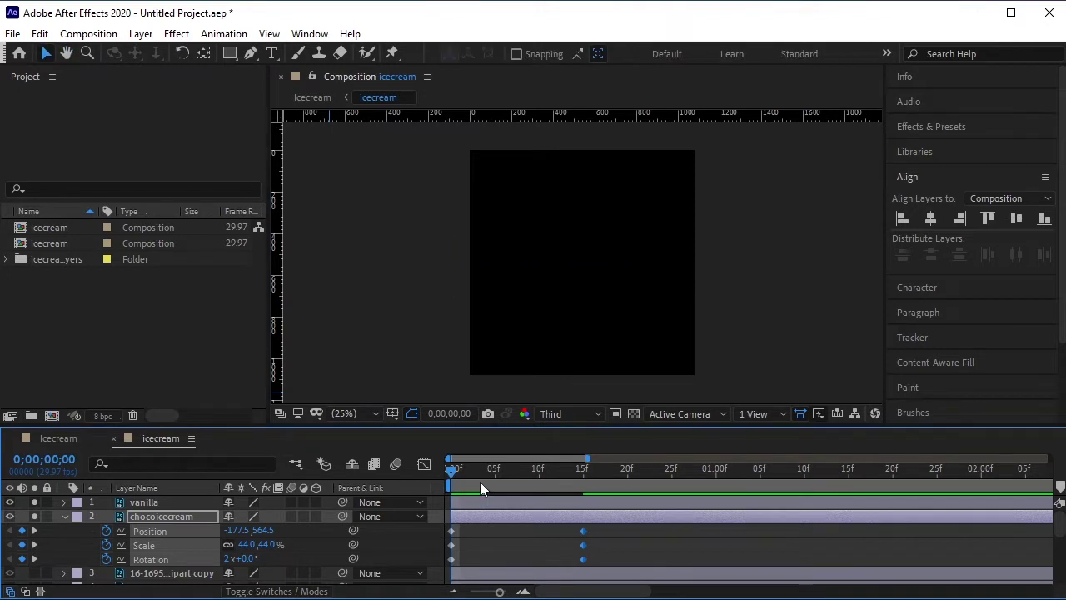
key("space")
Change the chocoicecream layer's starting Rotation to 1.5 revolutions, preview it, and collapse the layer's properties.
left_click(231, 558)
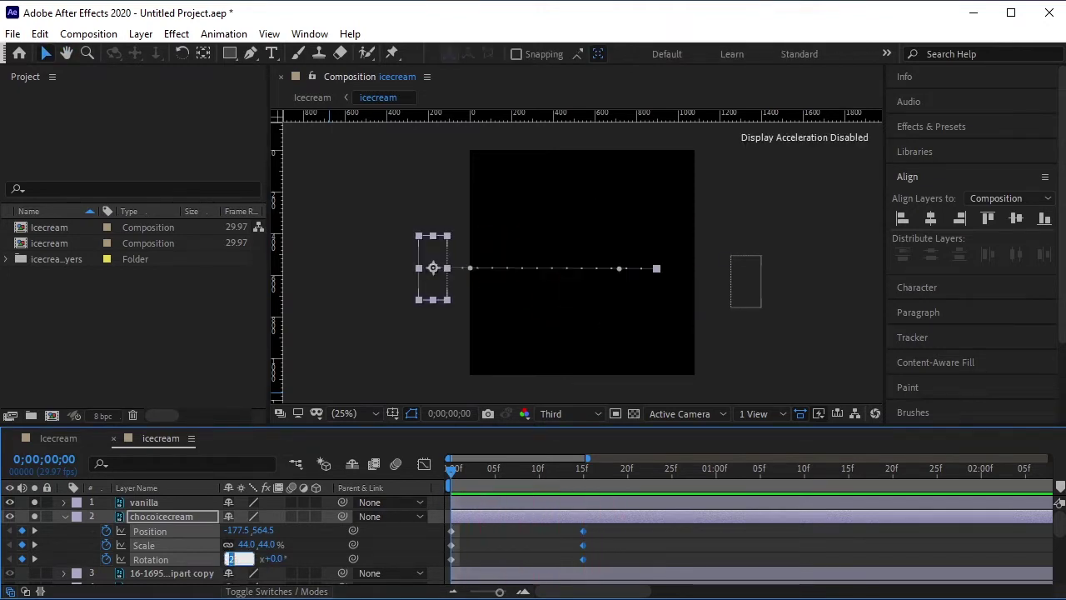
type("1.5")
left_click(209, 357)
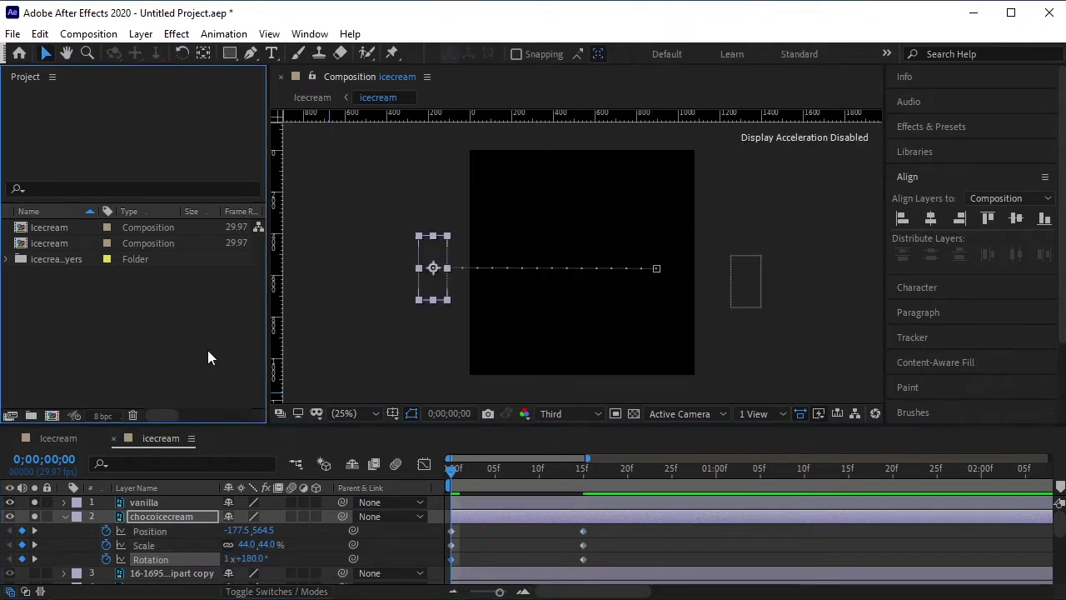
key("space")
left_click(583, 469)
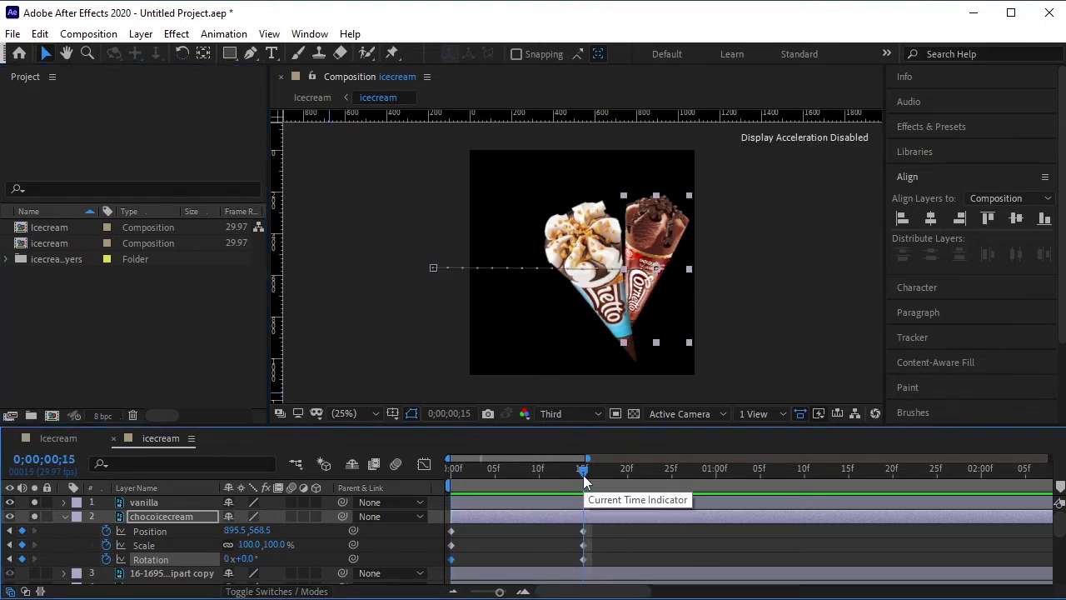
left_click(64, 516)
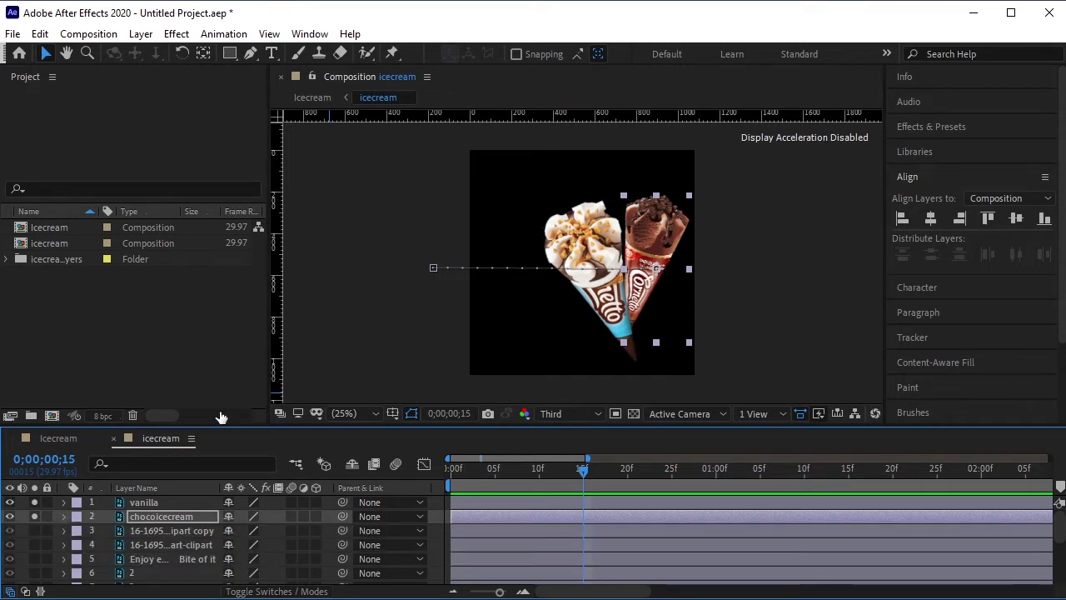
Turn off solo for the chocoicecream and vanilla layers and preview the cone animation within the full poster from the start.
left_click(35, 516)
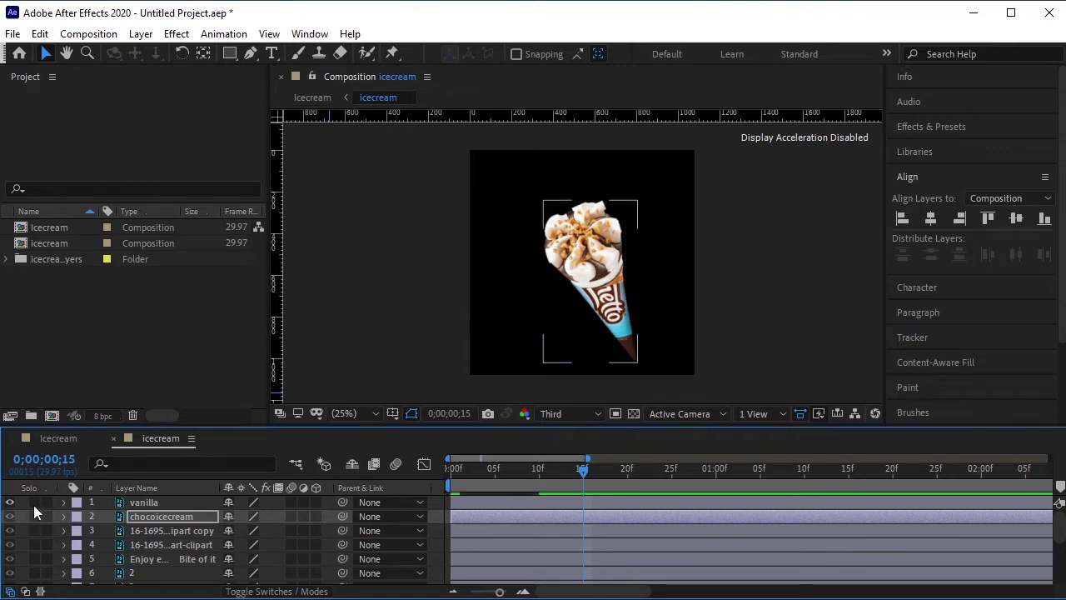
left_click(35, 503)
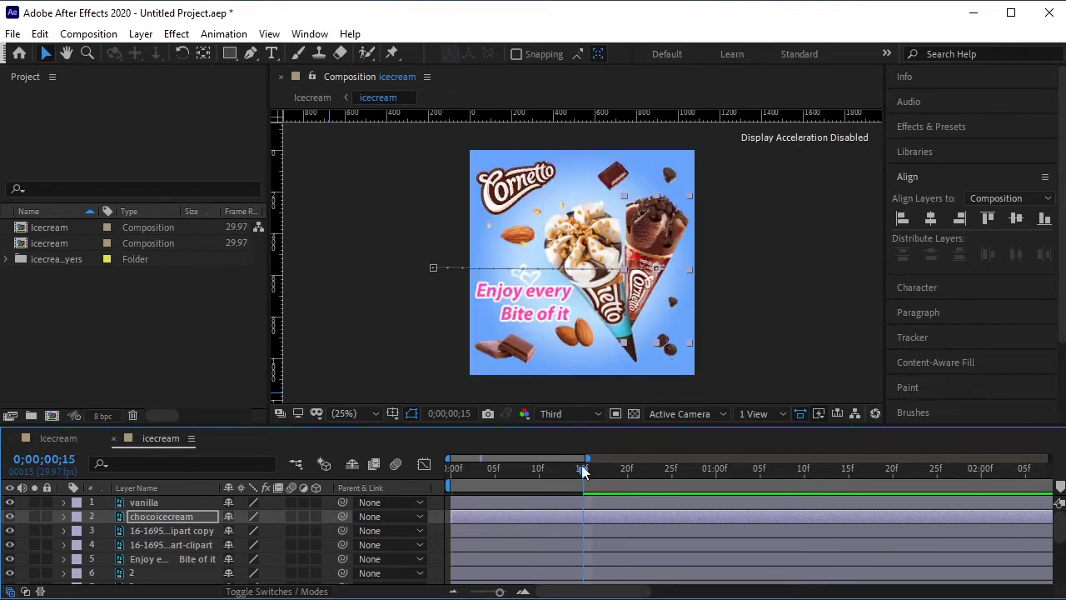
left_click_drag(583, 468, 413, 489)
key("space")
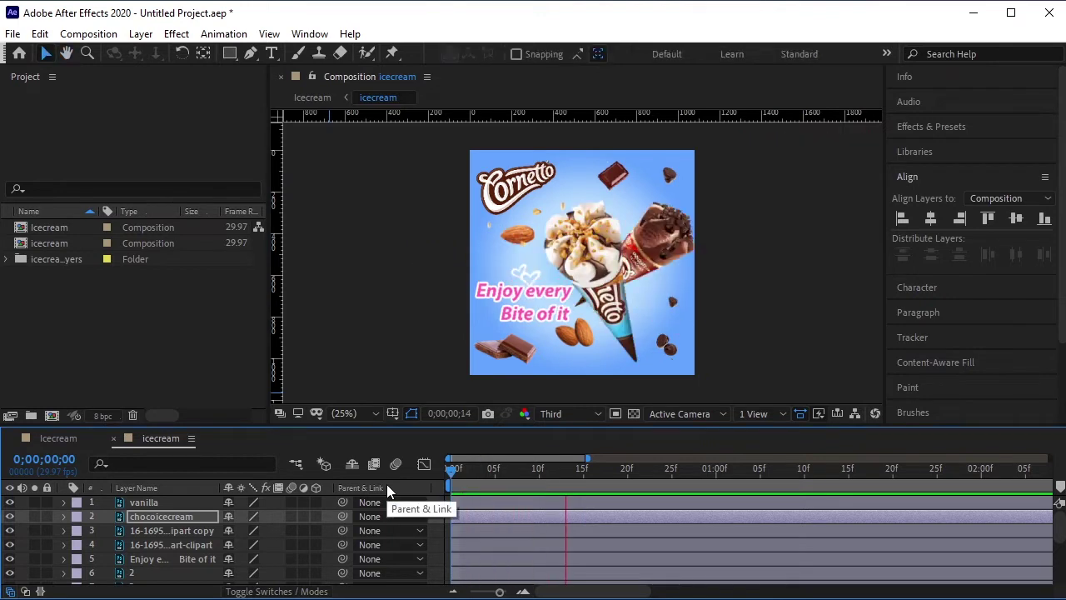
key("space")
Rename the layer that holds the Cornetto logo to "logo".
left_click(527, 190)
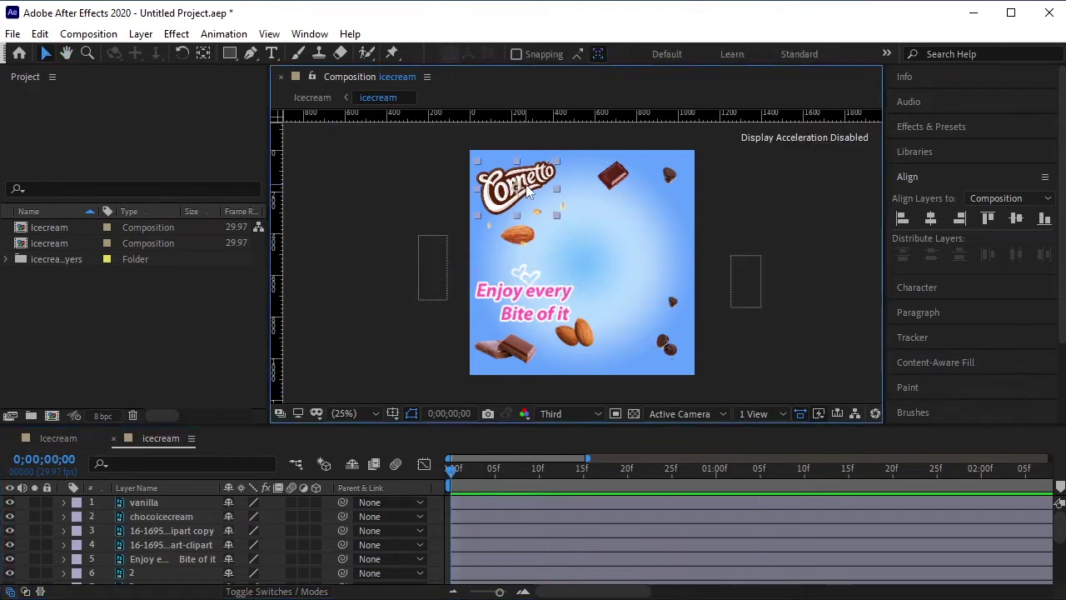
scroll(188, 549, "down", 5)
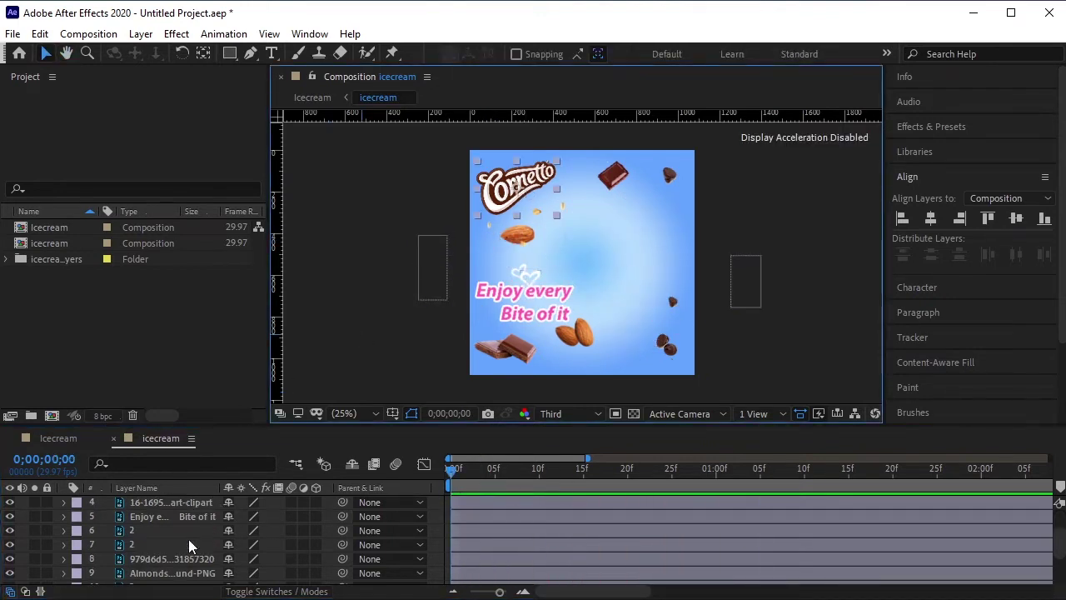
right_click(185, 557)
left_click(250, 525)
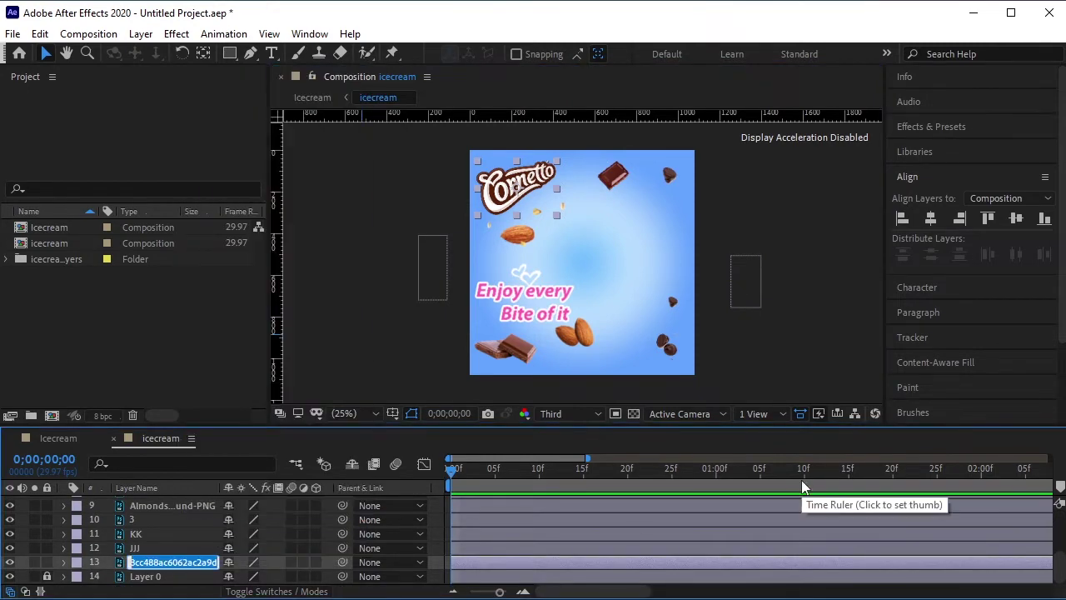
type("logo")
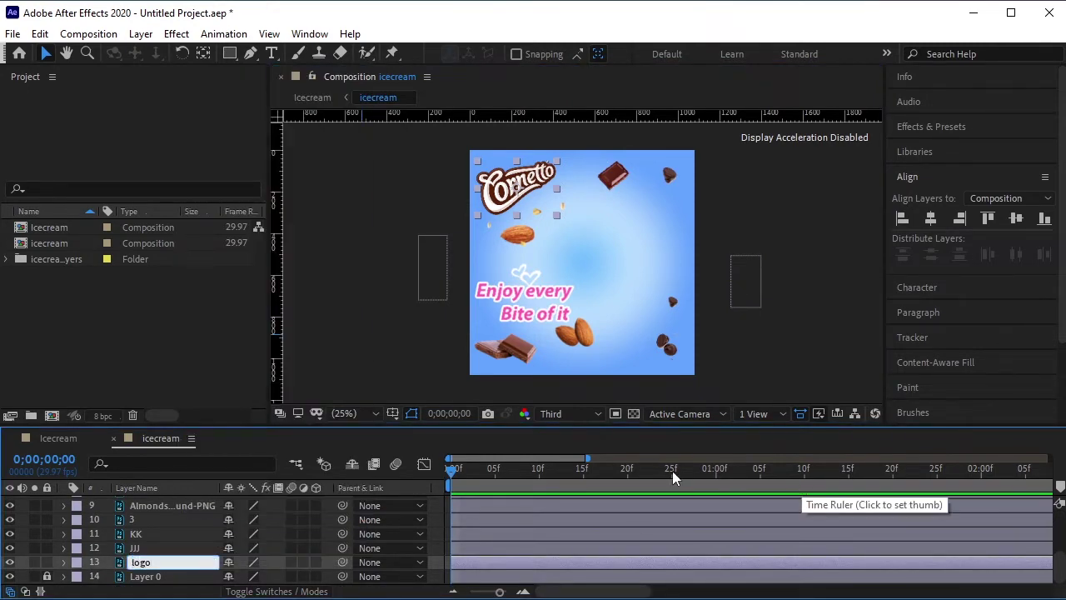
left_click(167, 376)
Reveal the logo layer's Position and add a keyframe for its current placement at 0;00;00;05.
key("p")
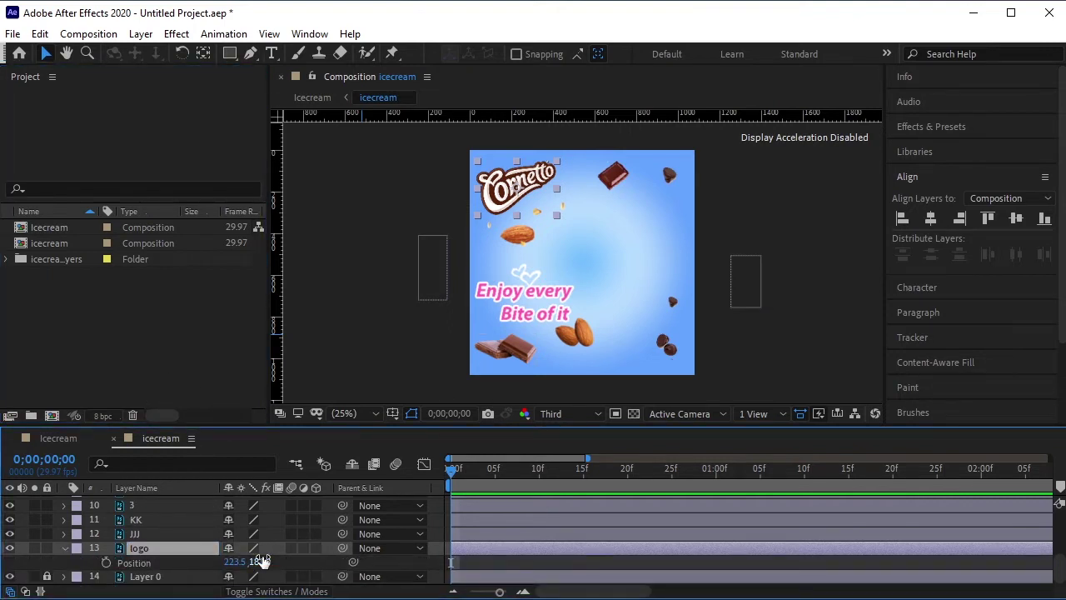
left_click_drag(454, 471, 496, 502)
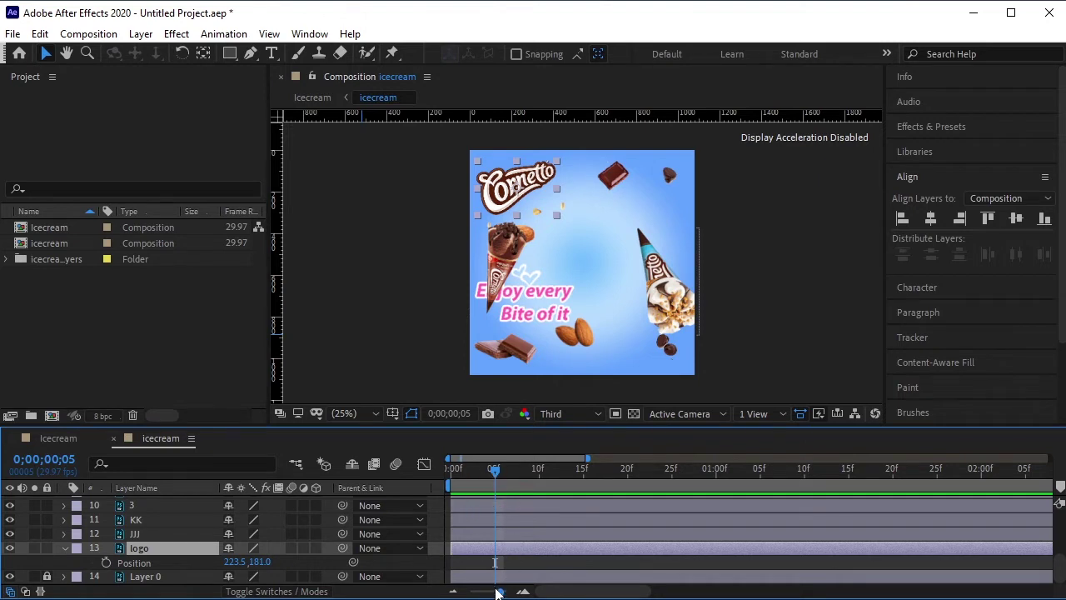
left_click_drag(500, 592, 515, 592)
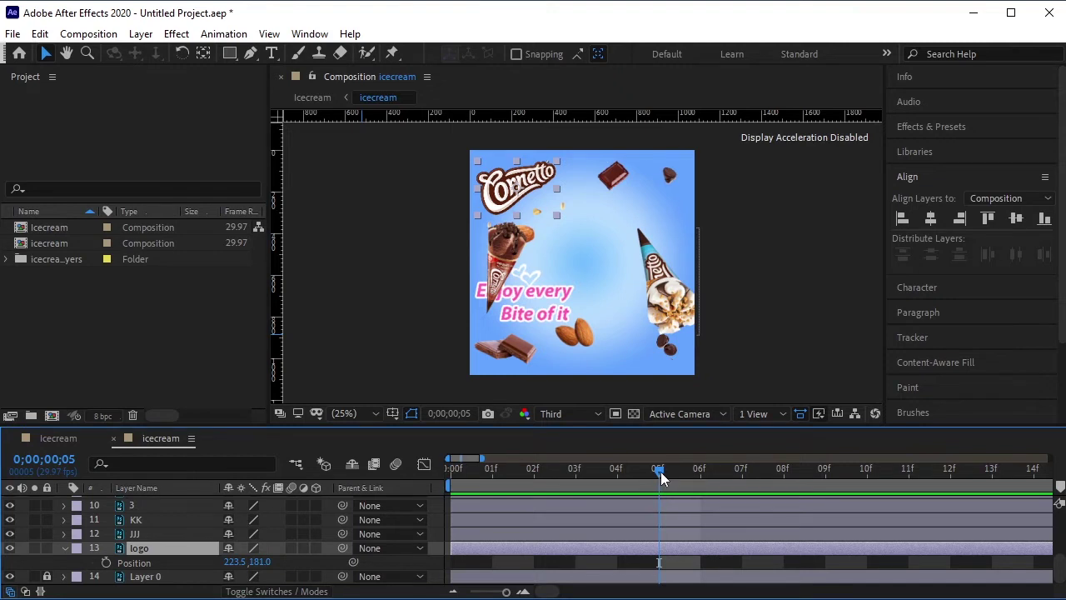
key("Page_Up")
left_click(596, 498)
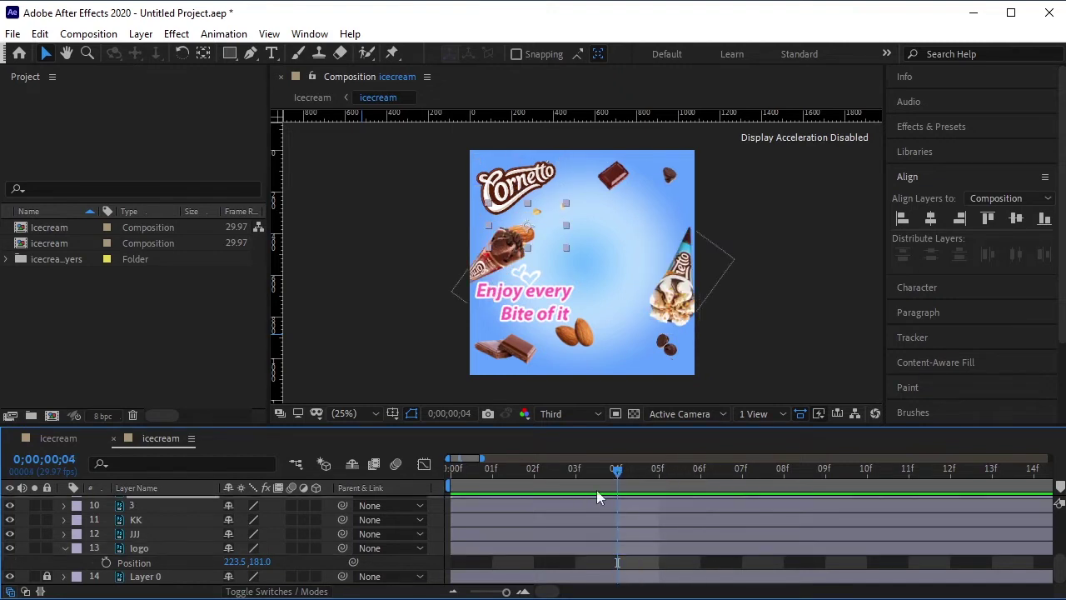
left_click_drag(623, 477, 660, 476)
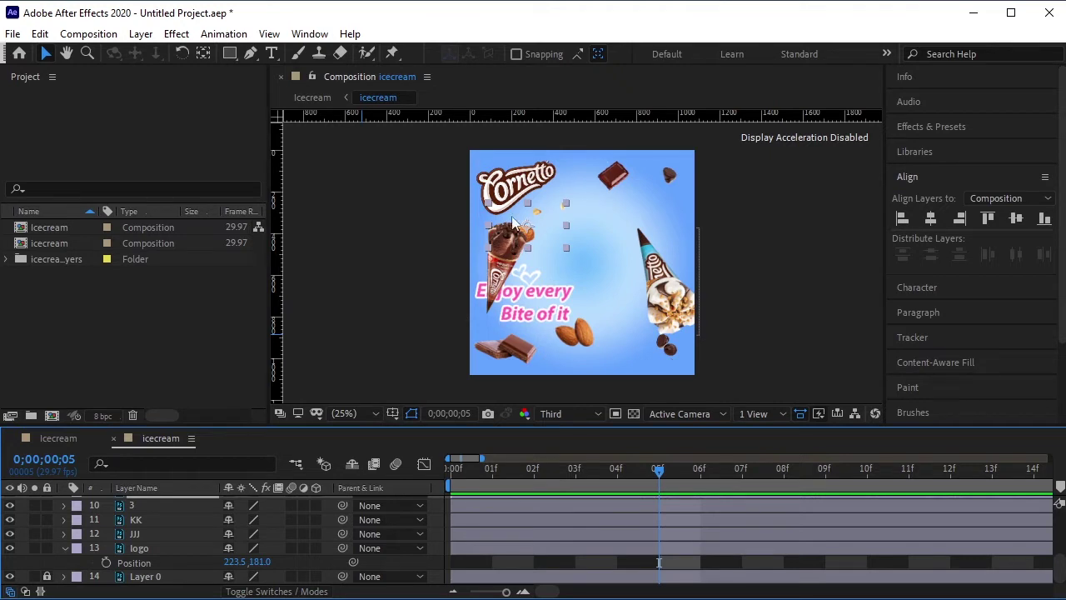
left_click(522, 185)
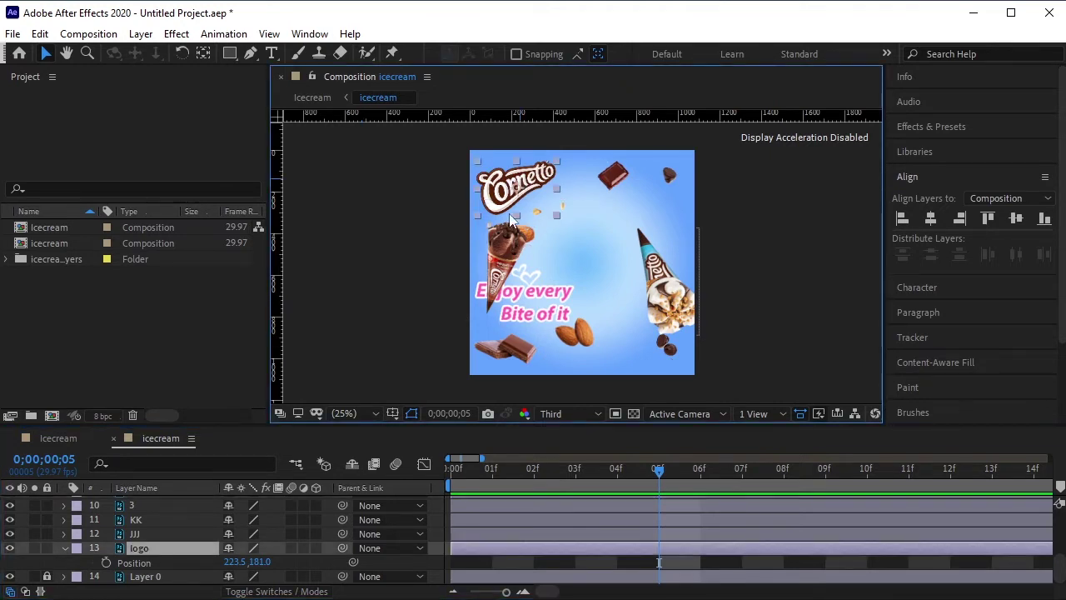
left_click(105, 564)
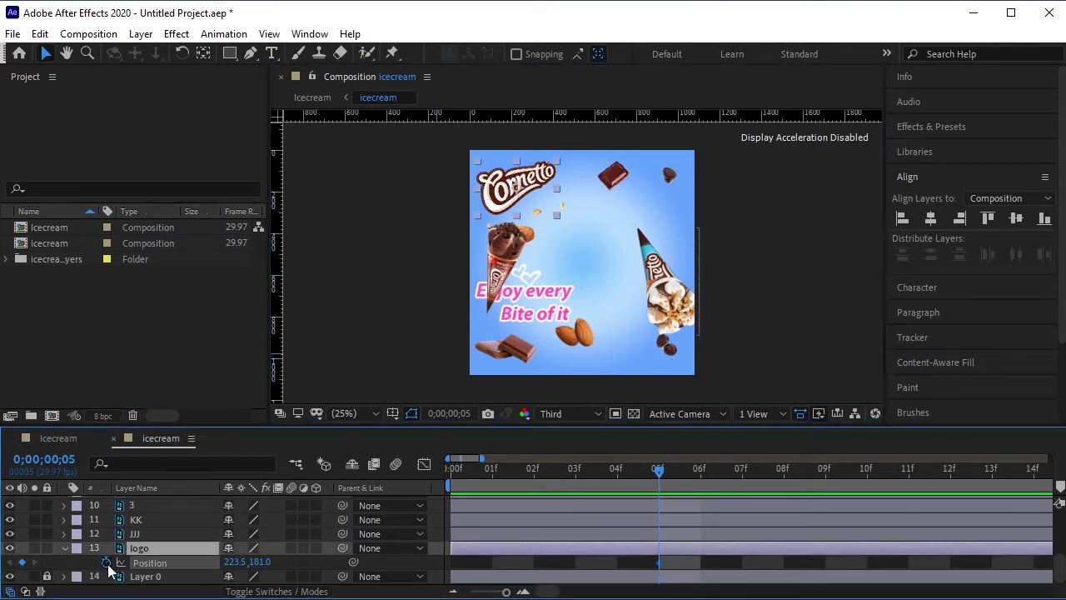
Set the logo layer's Position to 223.5, -144.0 at 0;00;00;00 so it starts above the poster, and preview it.
left_click_drag(662, 472, 369, 488)
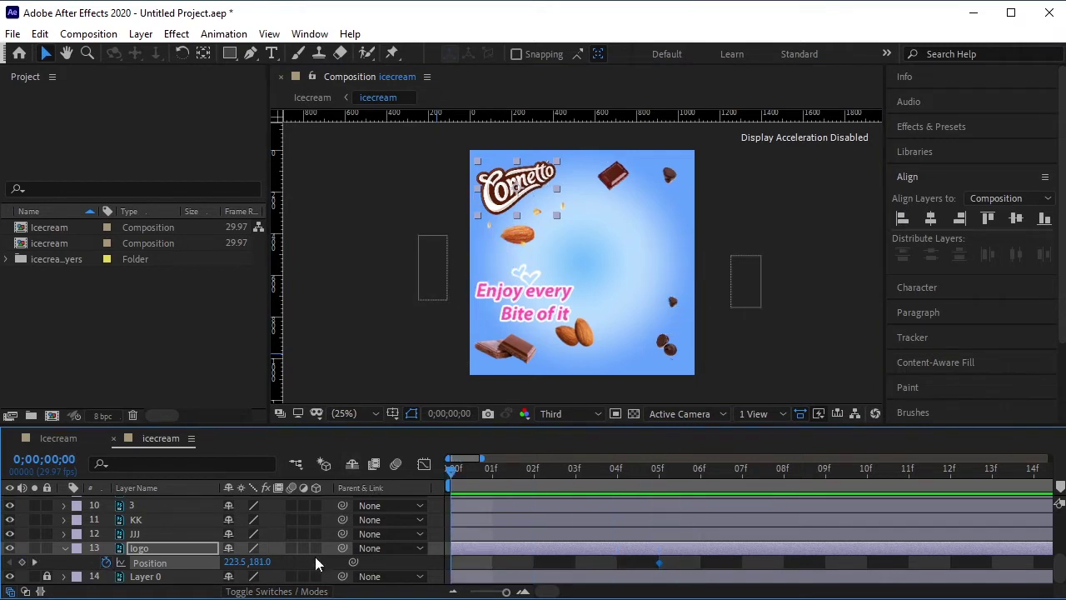
left_click_drag(259, 561, 7, 518)
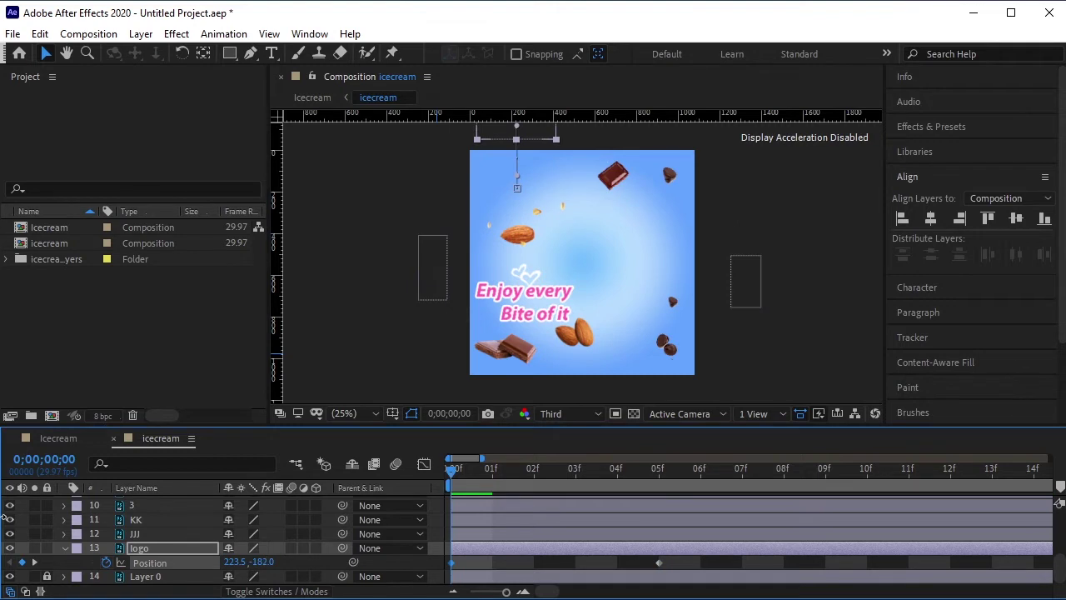
key("space")
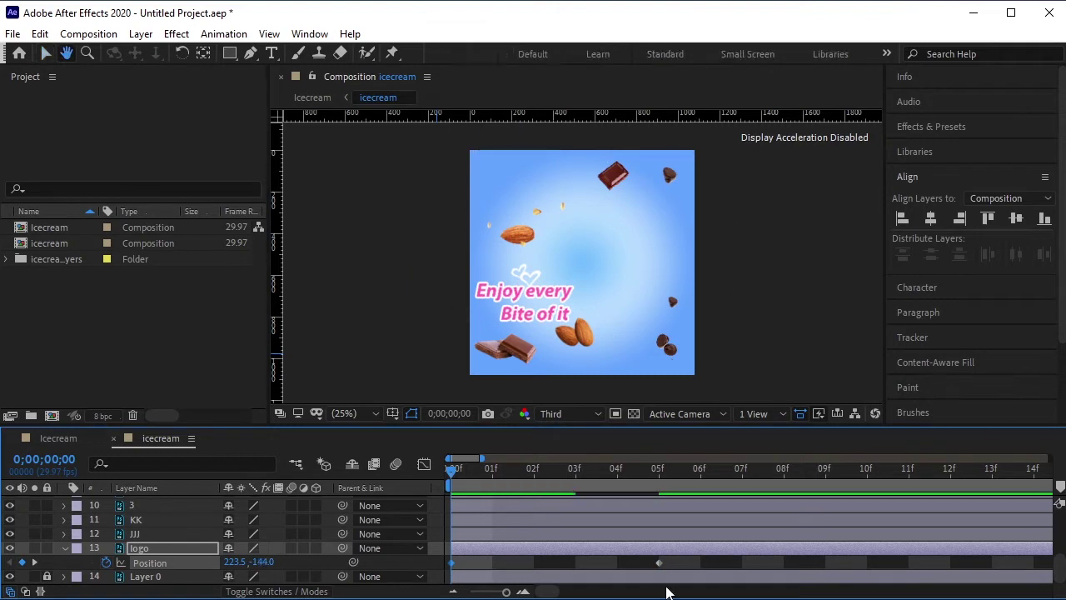
Preview the logo's entrance from the first frame, collapse the logo layer's properties, and return to 0;00;00;00.
left_click_drag(738, 477, 387, 477)
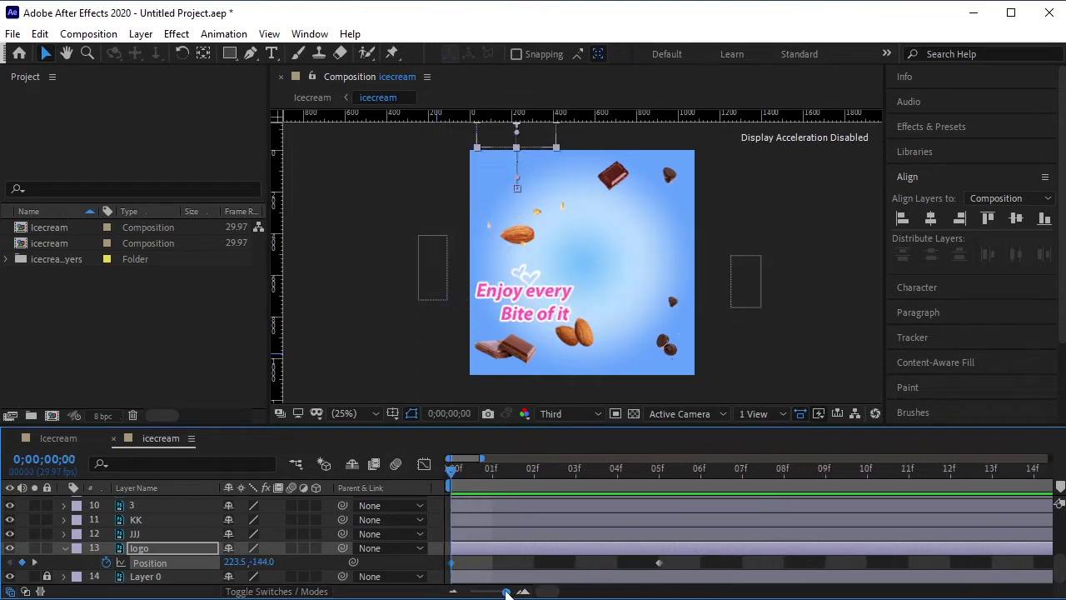
left_click_drag(506, 593, 502, 593)
left_click_drag(452, 471, 377, 507)
key("space")
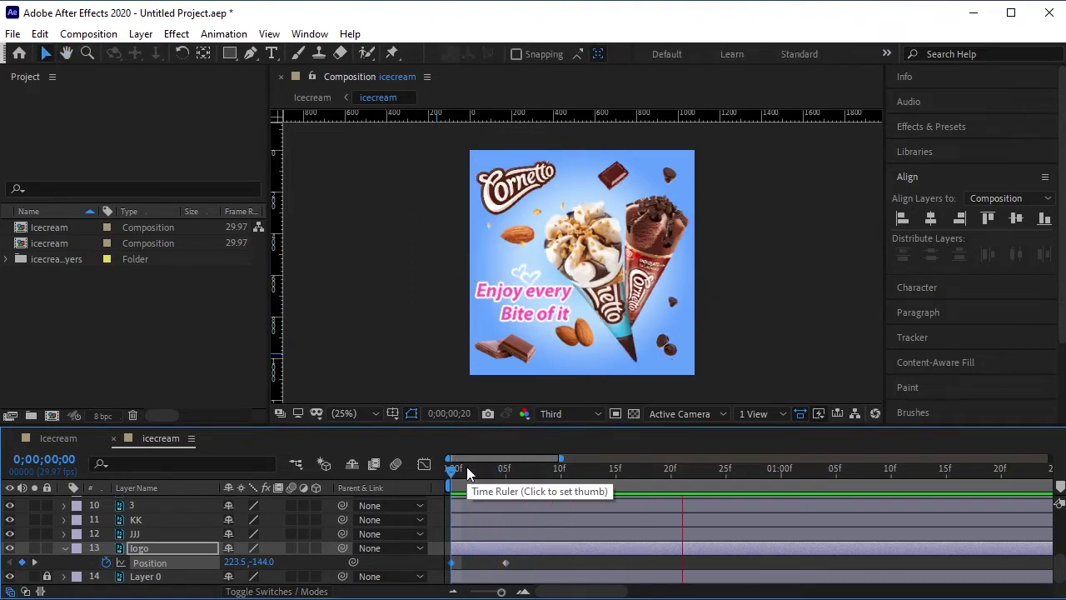
left_click_drag(757, 468, 506, 511)
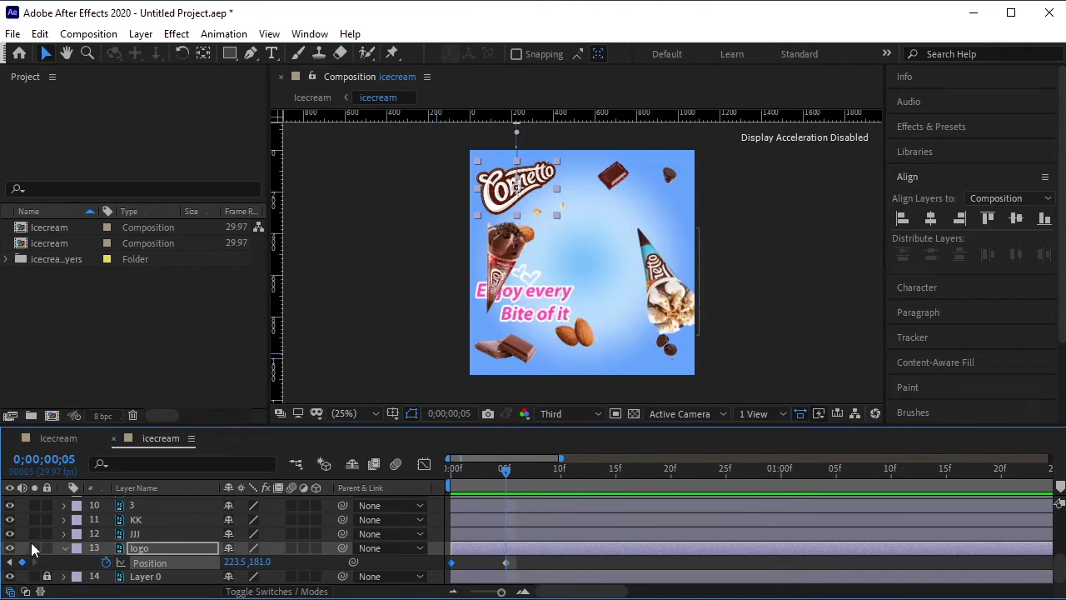
left_click(63, 548)
scroll(67, 550, "up", 5)
left_click_drag(506, 467, 440, 445)
Make the "Enjoy every Bite of it" text layer 3D and make it start at 0;00;00;15.
left_click(517, 300)
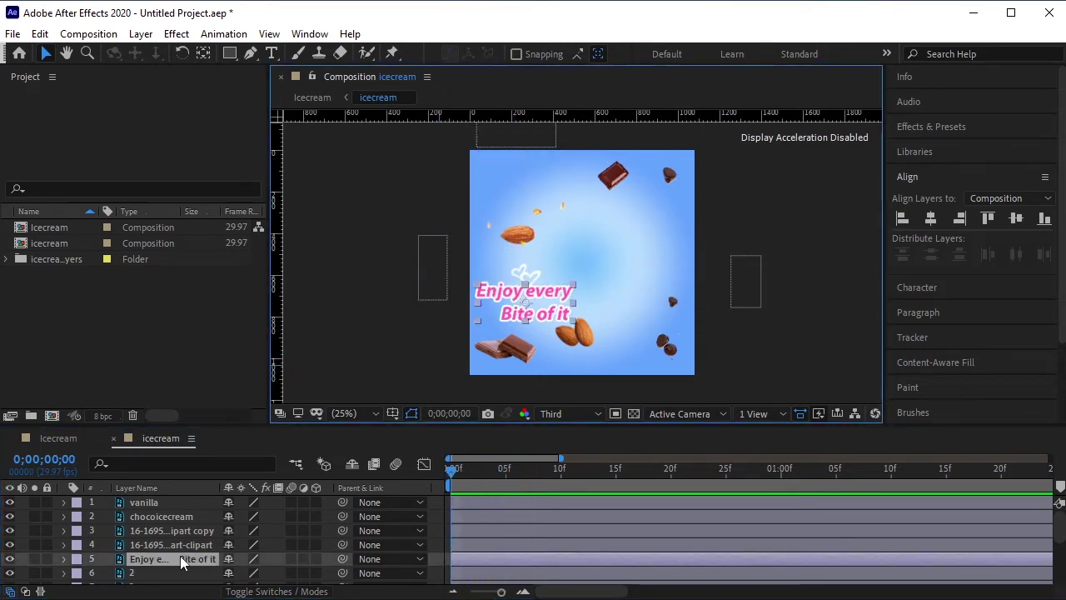
scroll(198, 553, "down", 1)
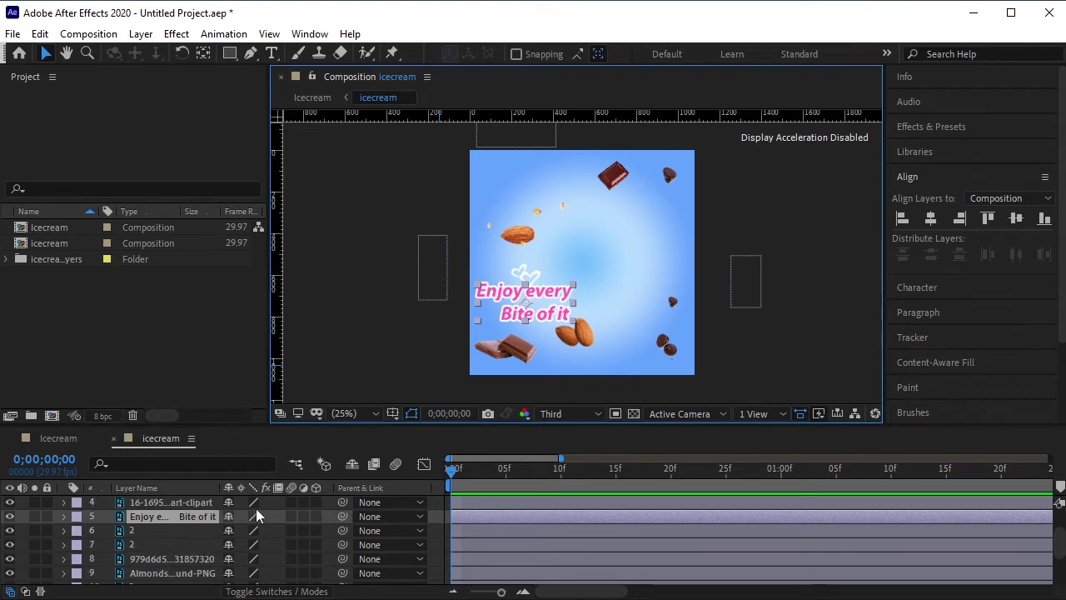
left_click(316, 516)
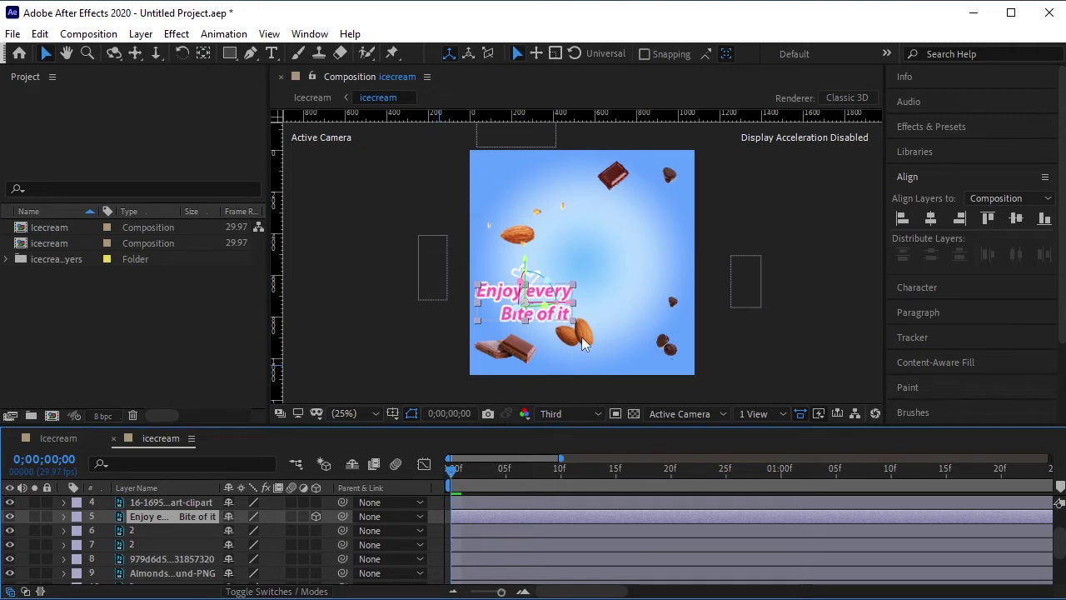
scroll(586, 342, "up", 4)
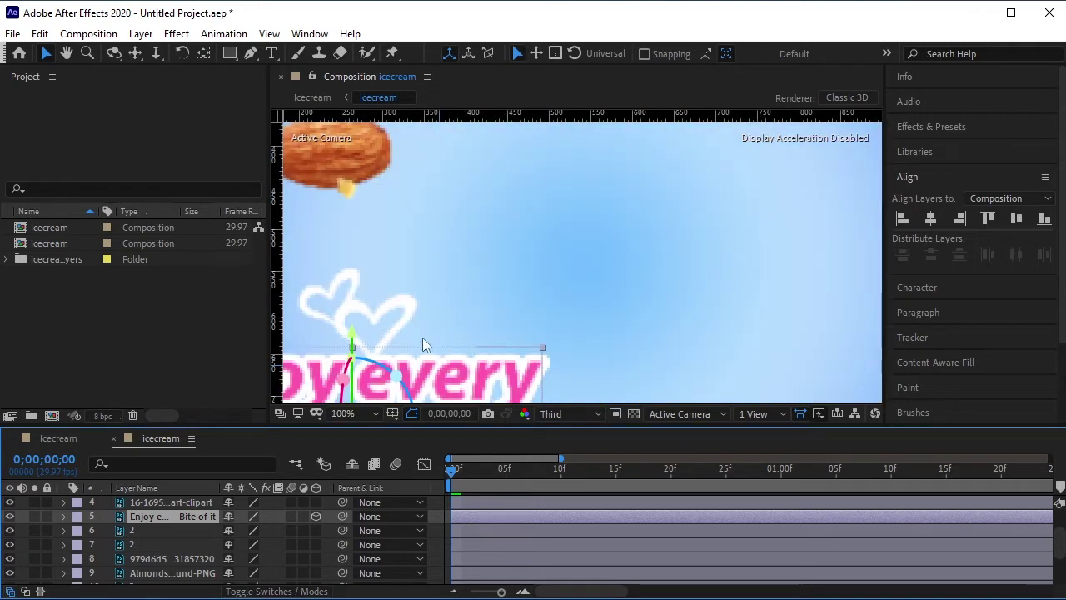
key("space")
left_click_drag(441, 300, 600, 184)
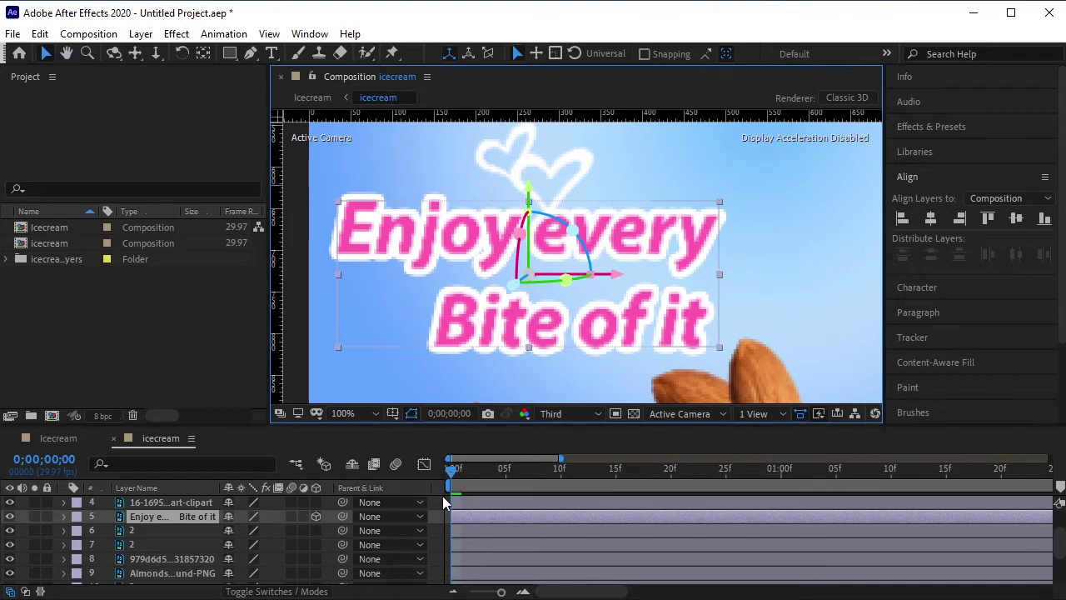
left_click_drag(458, 515, 629, 517)
left_click_drag(817, 471, 613, 498)
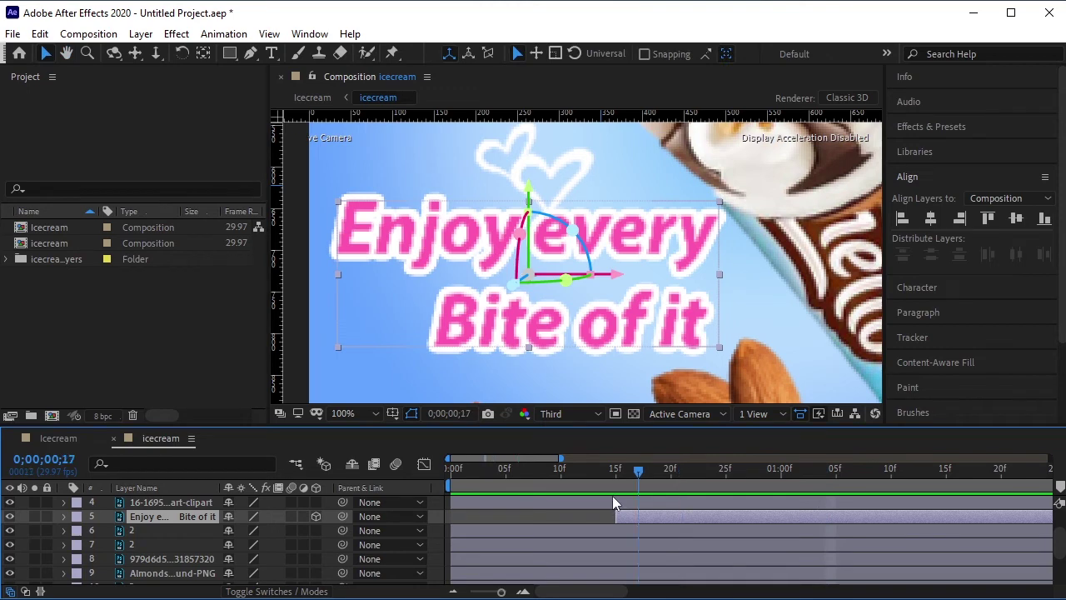
Check the text at Full preview resolution and restore the resolution to Third.
left_click(574, 413)
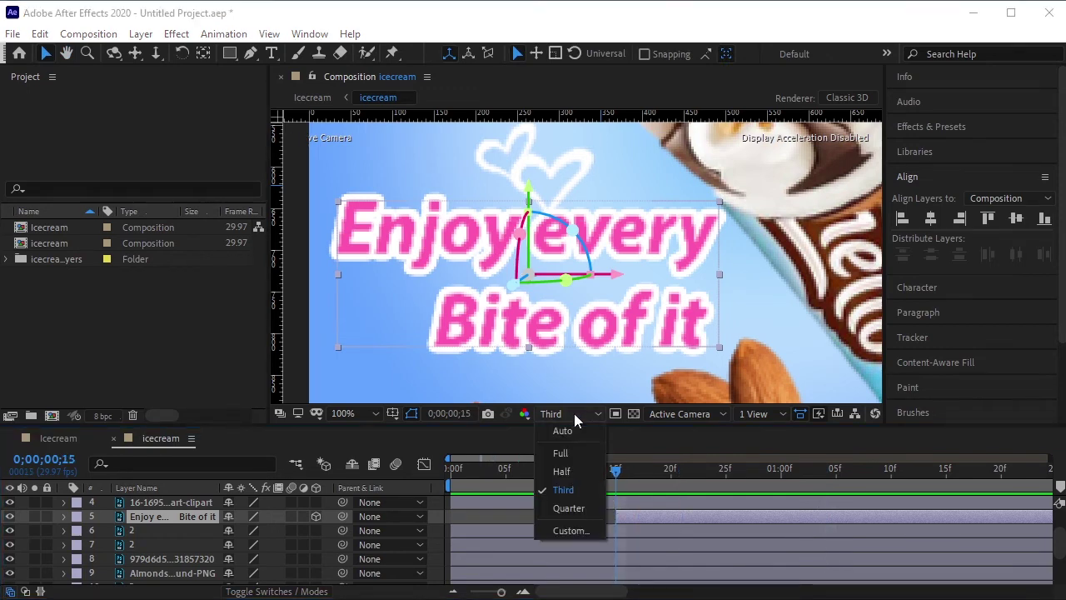
left_click(562, 452)
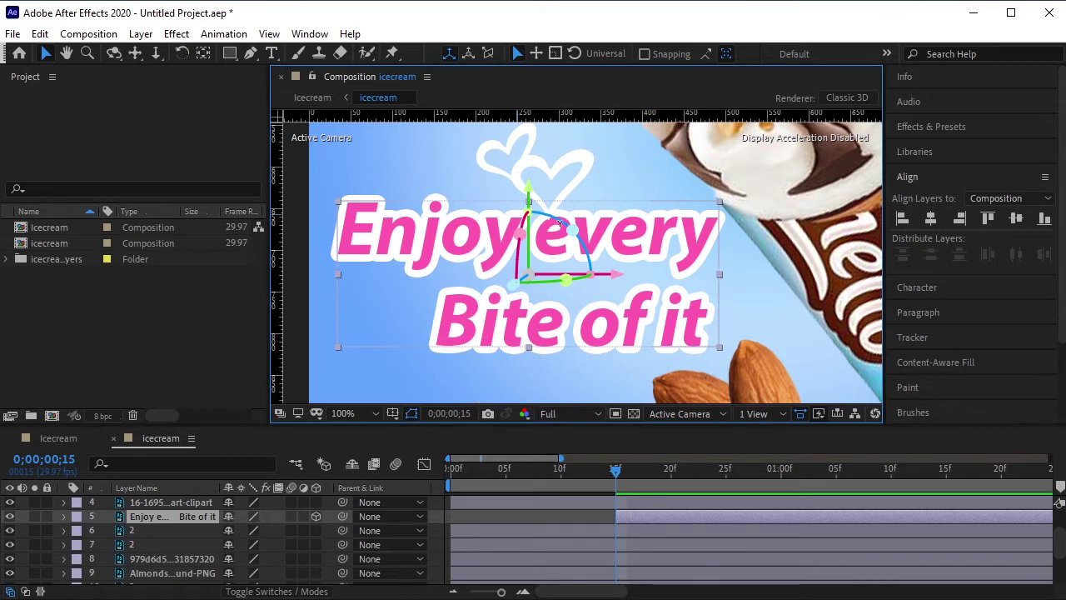
left_click(591, 415)
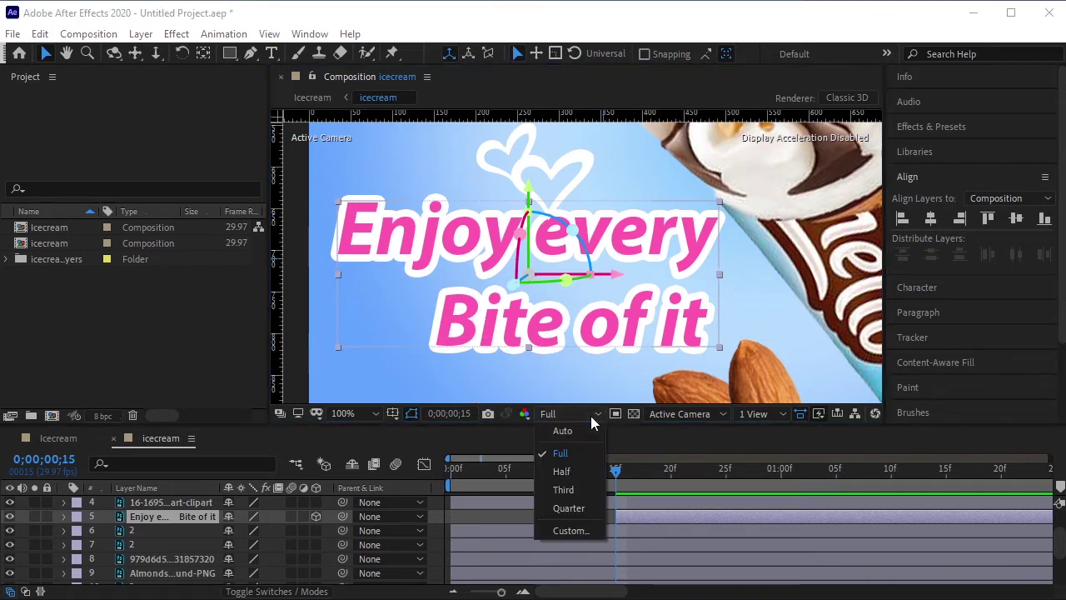
left_click(567, 489)
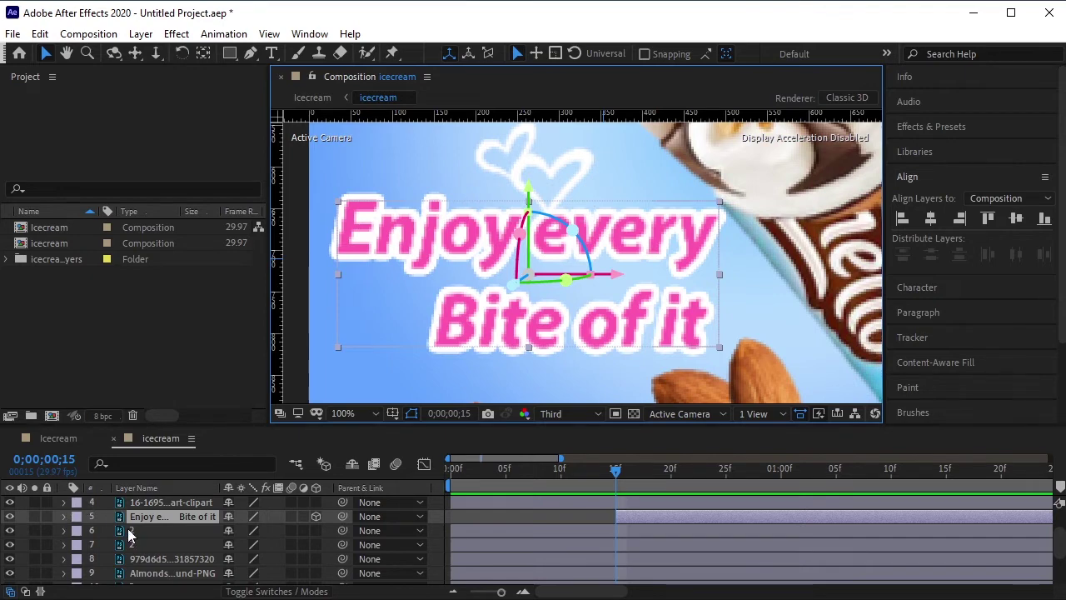
Reveal the text layer's Rotation, move its anchor point to its top-centre edge with 3D turned off, and re-enable 3D.
key("r")
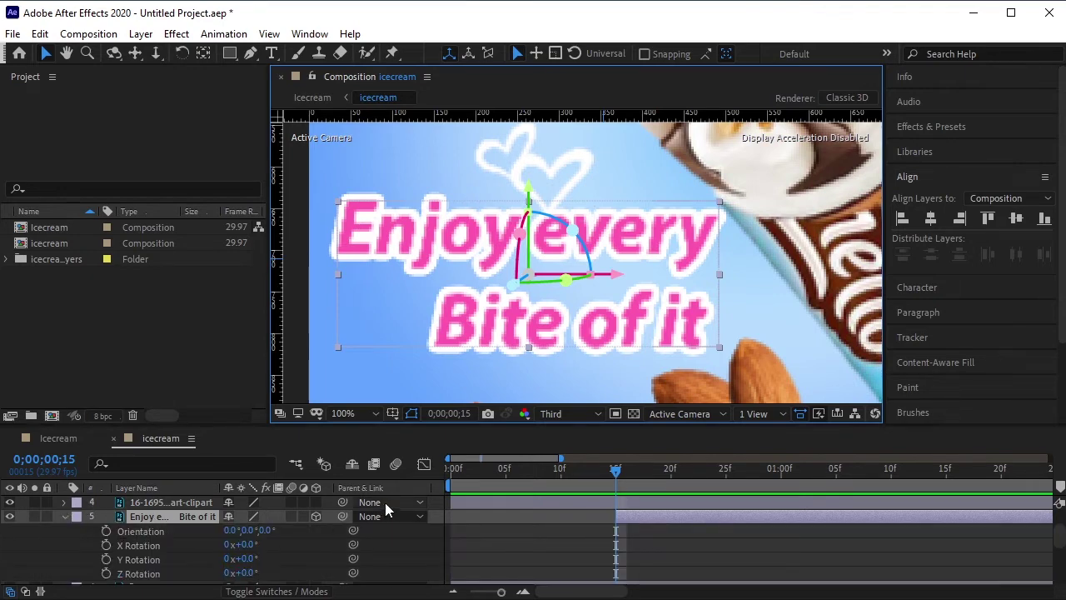
left_click_drag(388, 428, 387, 399)
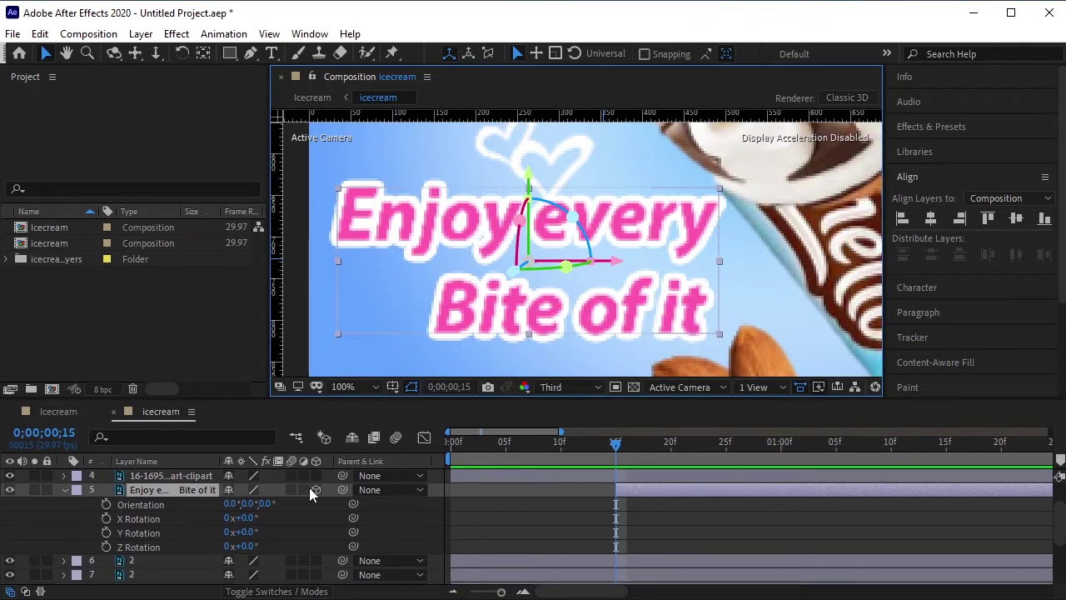
left_click(317, 490)
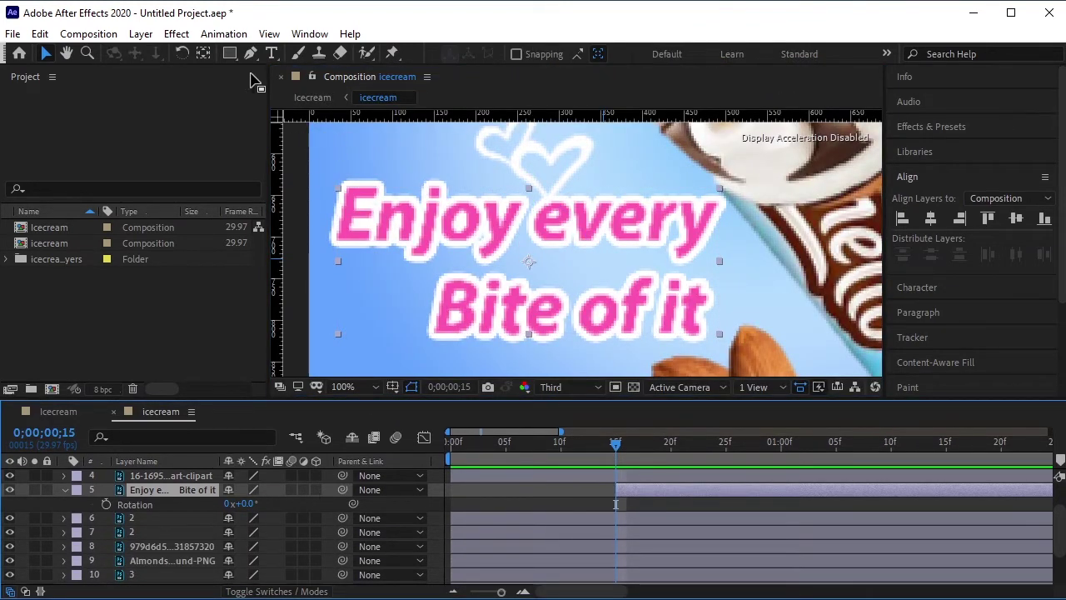
left_click(203, 53)
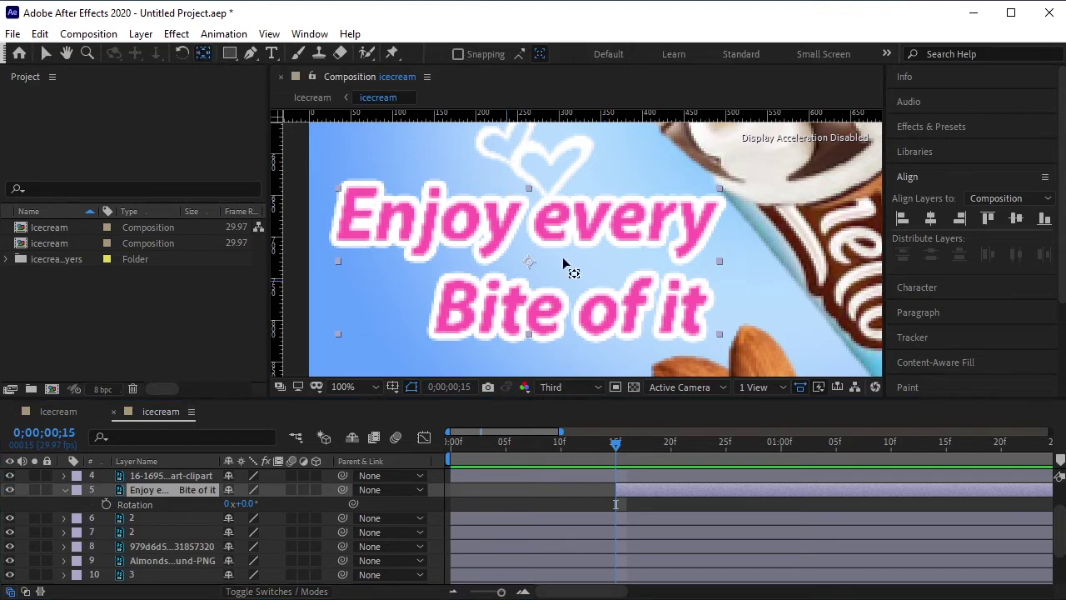
left_click_drag(528, 262, 529, 193)
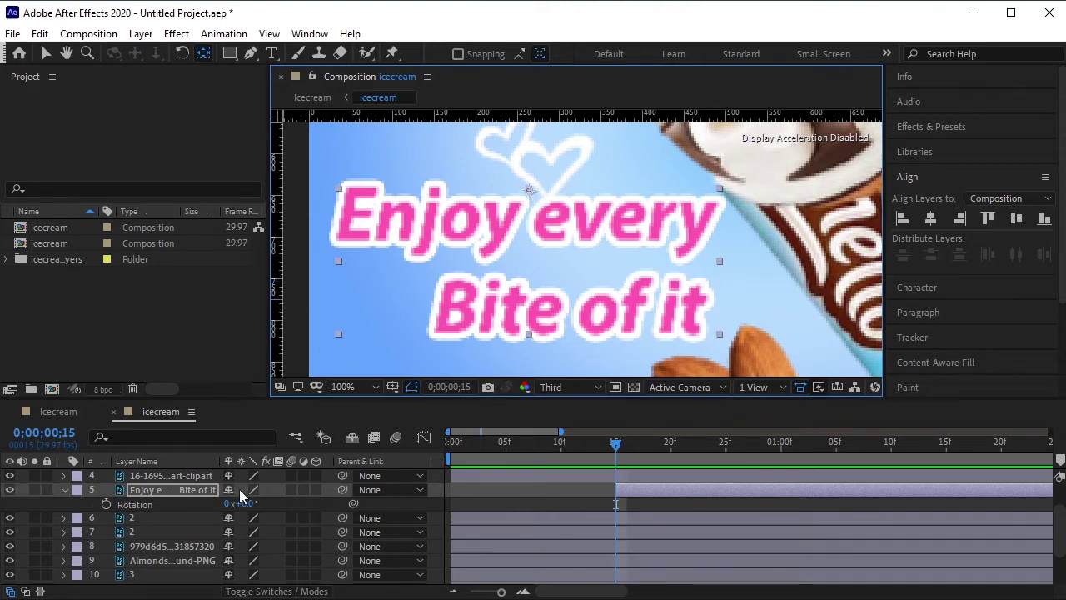
left_click(315, 490)
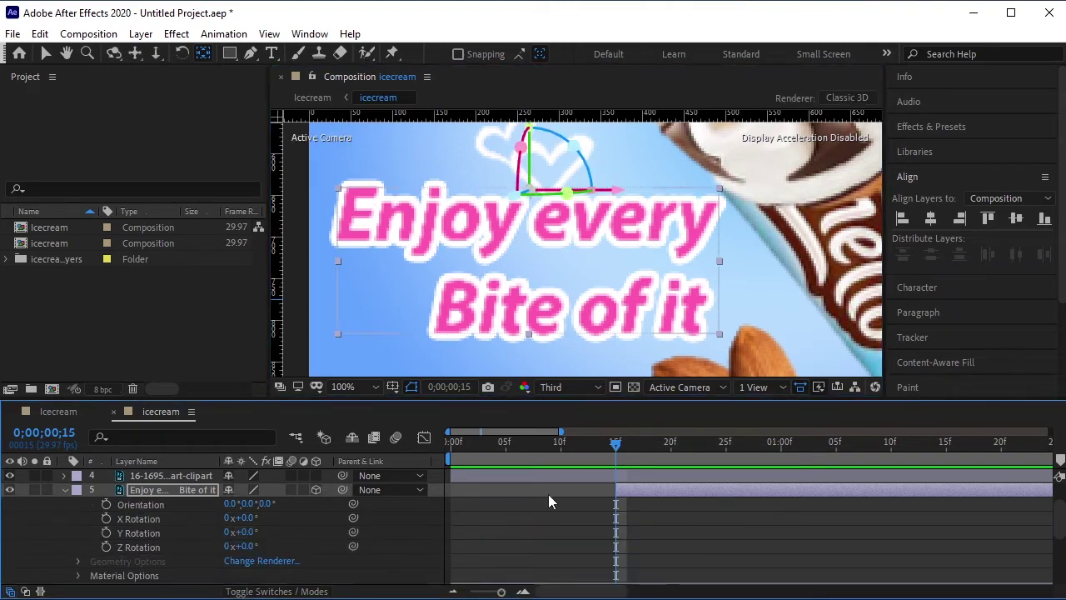
Keyframe the tagline text's X Rotation from 0;00;00;15 and set it to 35° at 0;00;00;20.
left_click(107, 518)
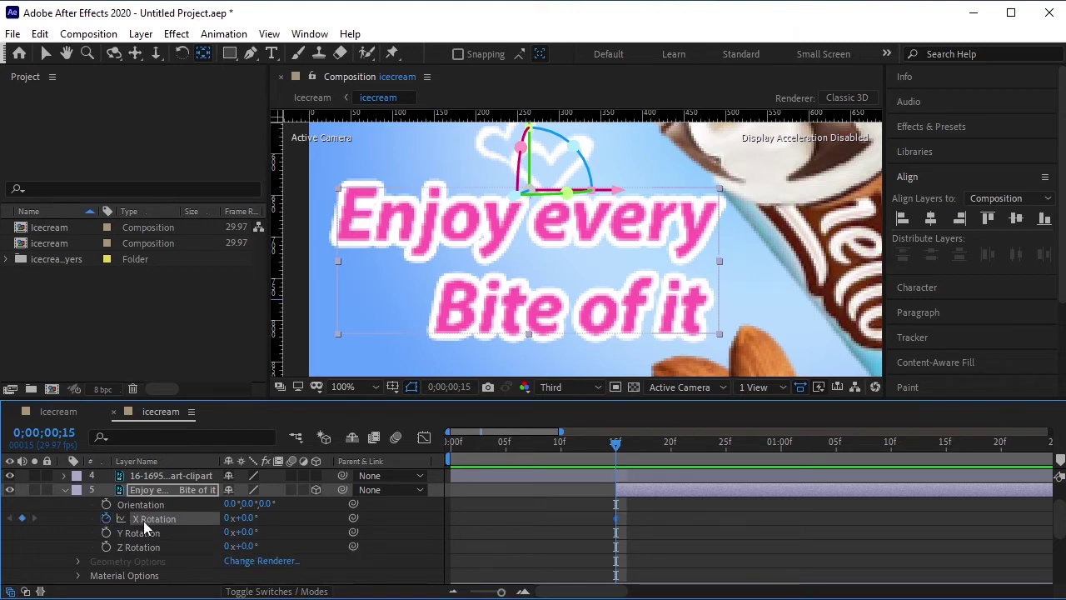
left_click_drag(623, 444, 669, 470)
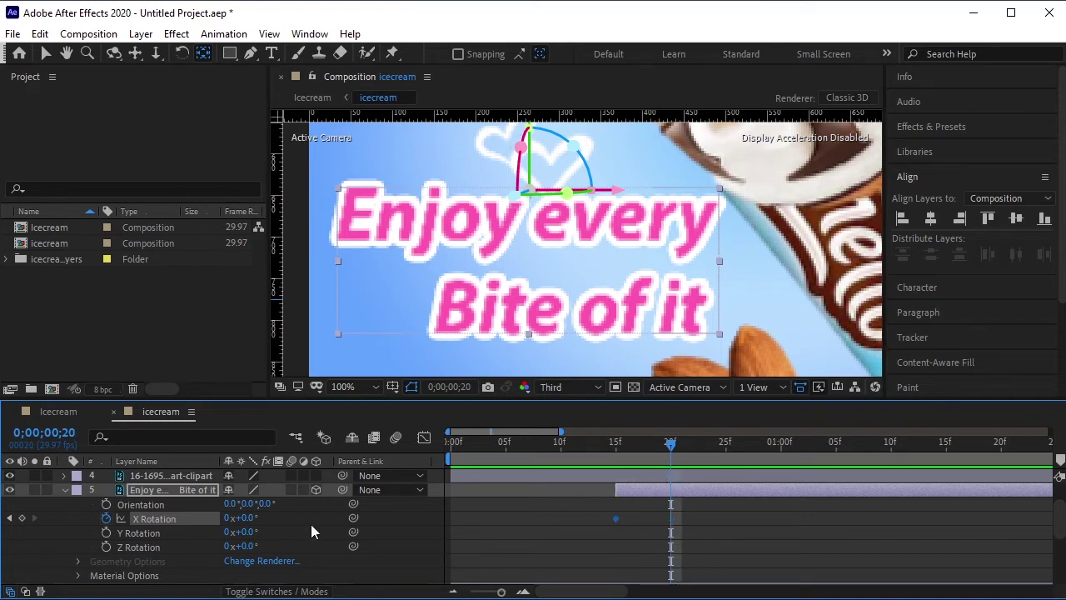
left_click(242, 519)
type("34")
key("Return")
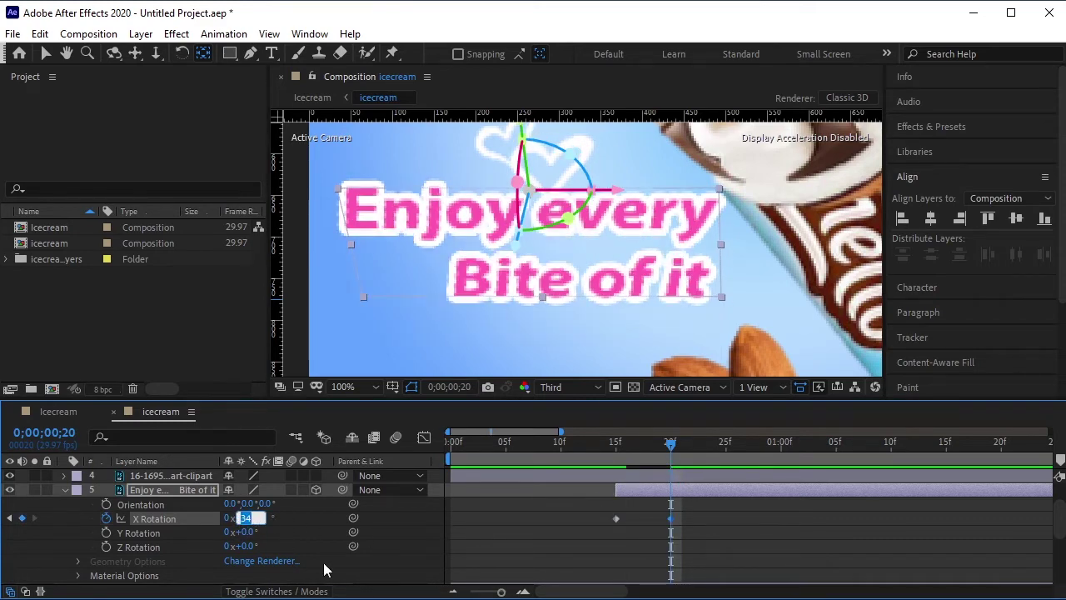
type("35")
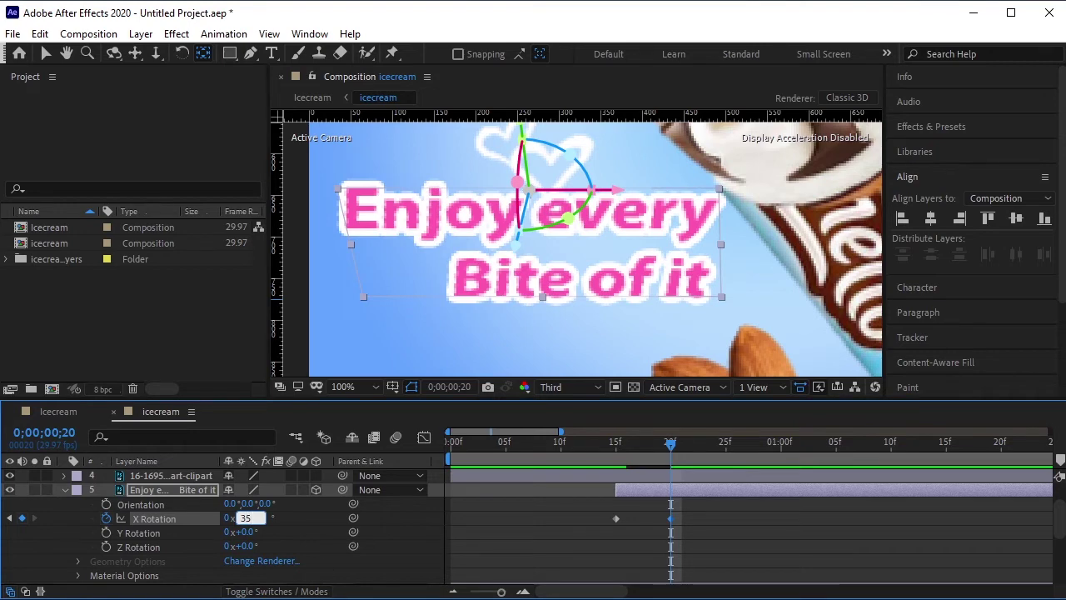
key("Return")
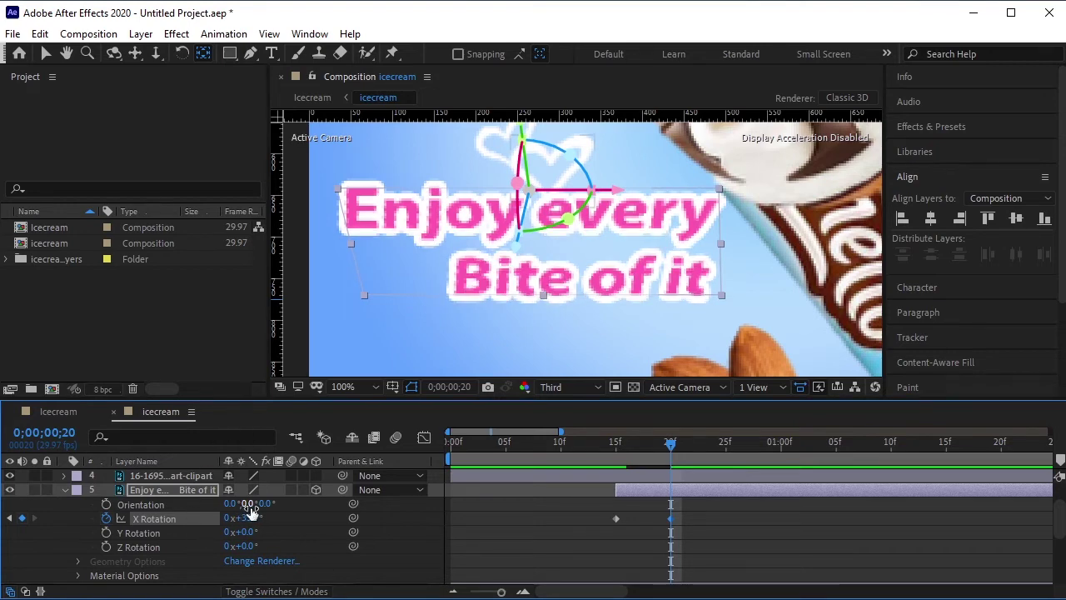
Add an X Rotation keyframe of -35° to the tagline text at 0;00;00;25.
left_click_drag(671, 443, 733, 454)
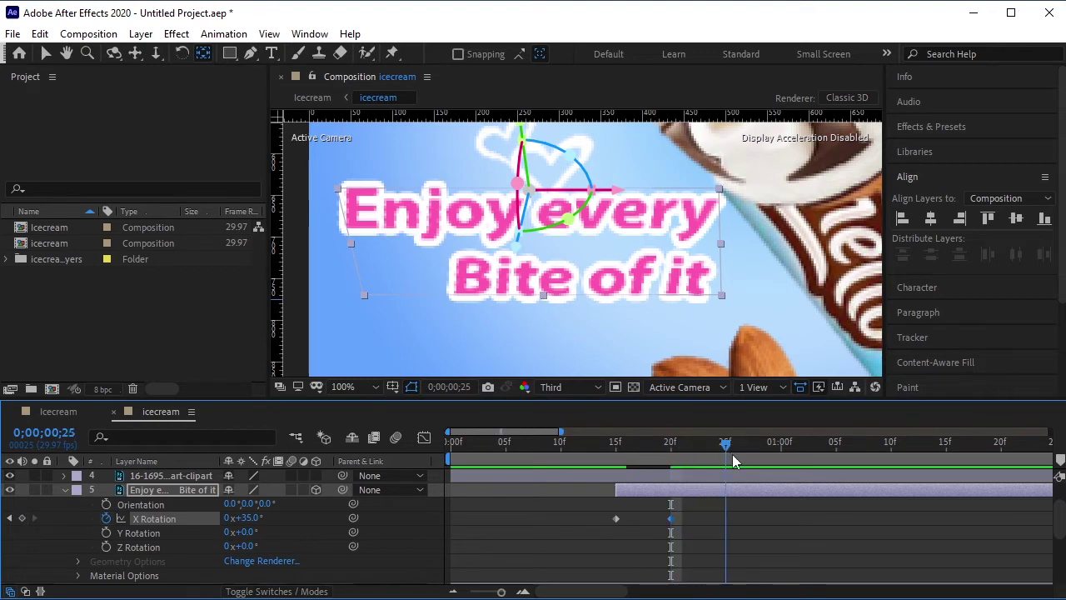
left_click_drag(247, 515, 251, 518)
left_click(249, 518)
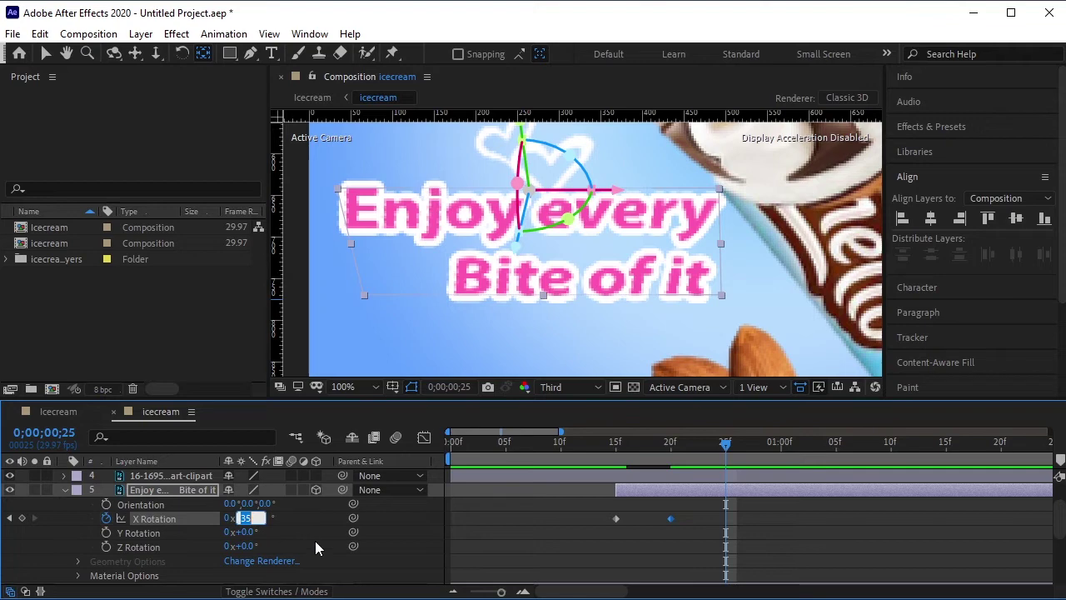
type("-35")
left_click(204, 358)
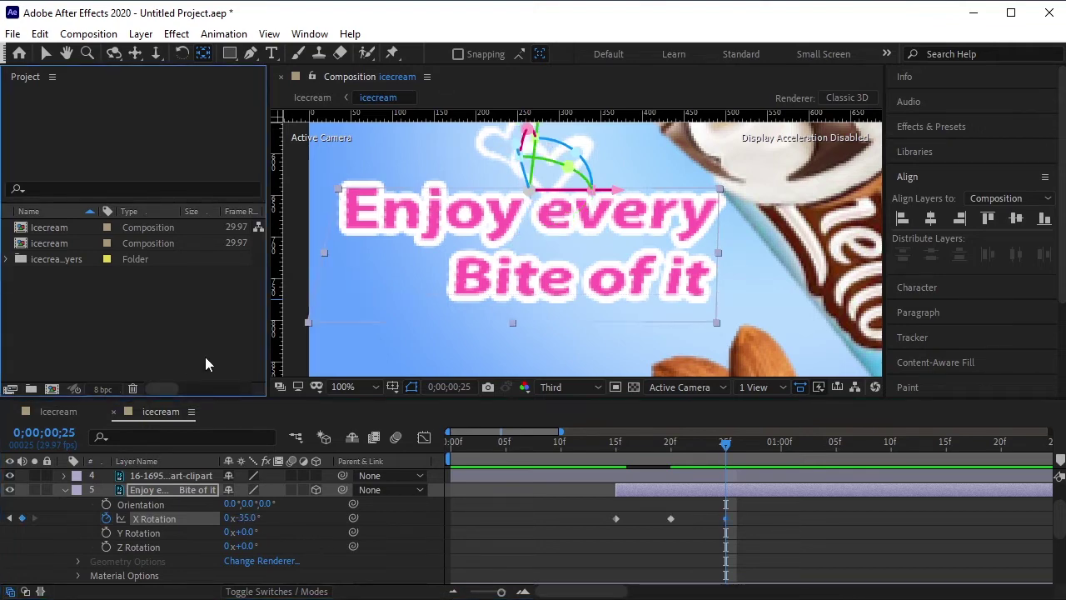
Add an X Rotation keyframe of 0° to the tagline text at 0;00;01;00.
left_click(729, 550)
key("Page_Down")
key("Page_Down")
key("Page_Down")
key("Page_Down")
key("Page_Down")
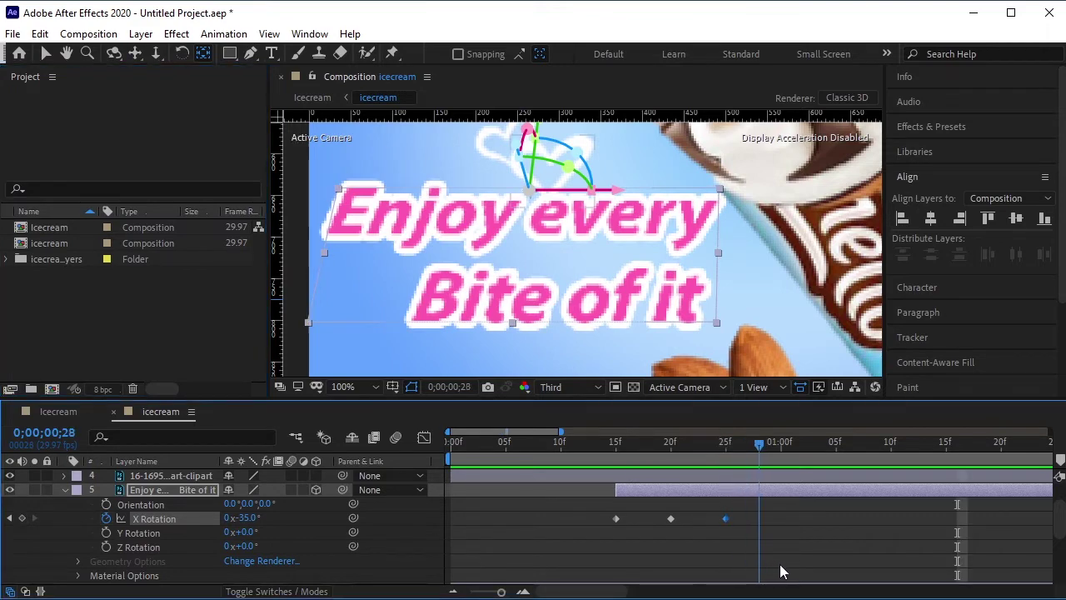
left_click(785, 580)
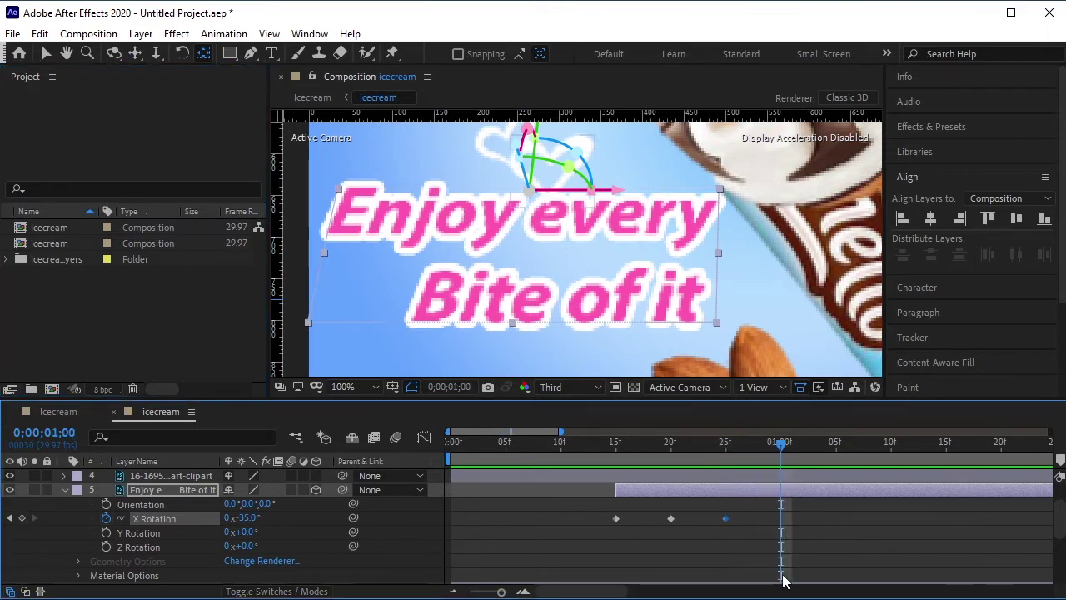
left_click(247, 518)
type("0")
left_click(238, 364)
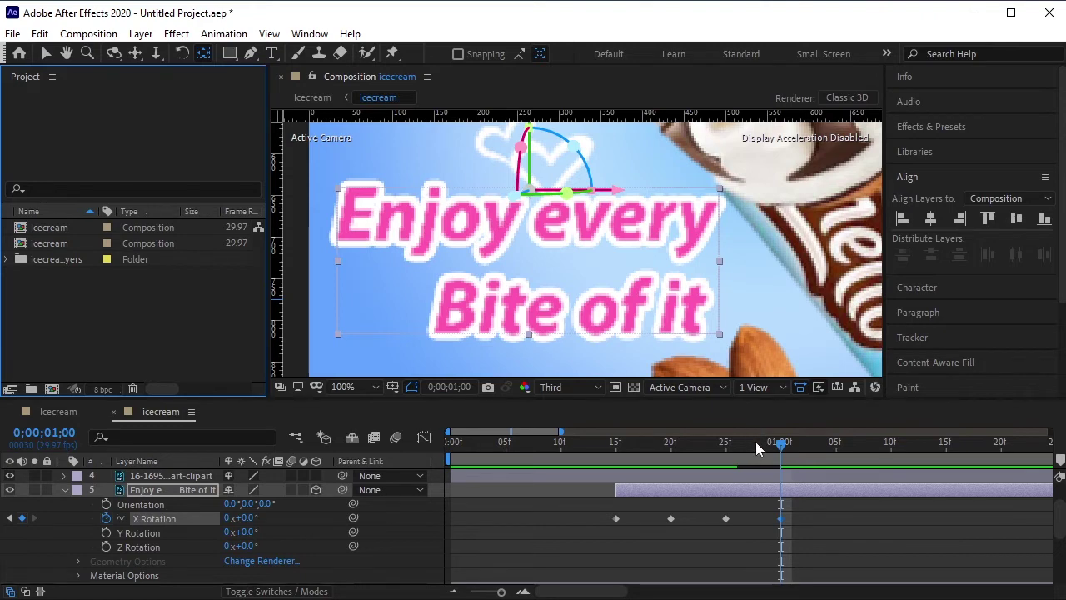
Preview the tagline's swing with the whole poster in view, from 0;00;00;14 and from the first frame.
left_click_drag(783, 452, 649, 454)
scroll(562, 291, "down", 2)
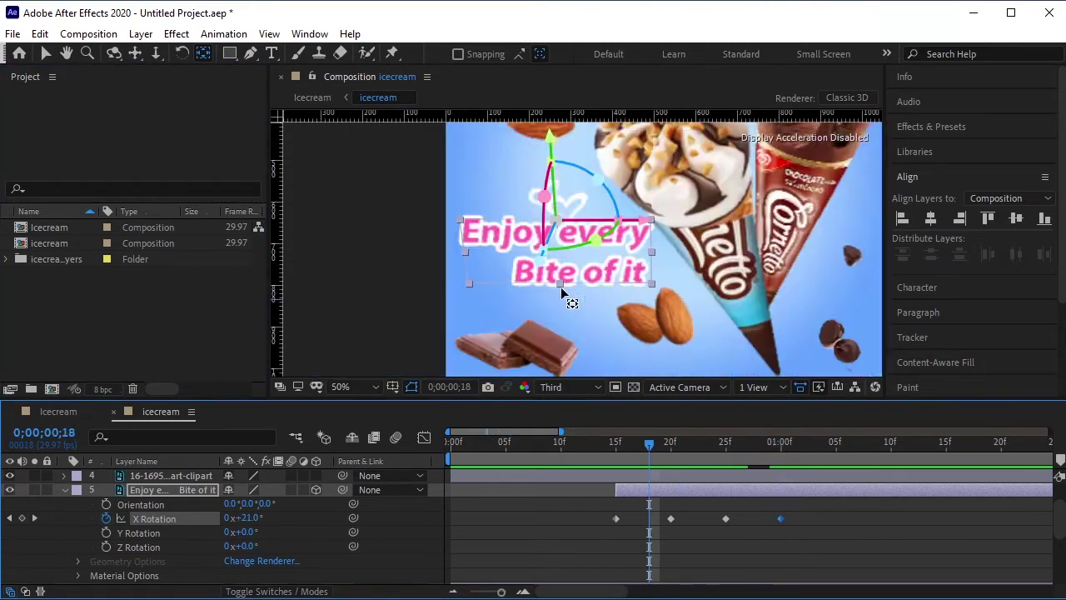
scroll(562, 290, "down", 1)
left_click_drag(598, 264, 520, 303)
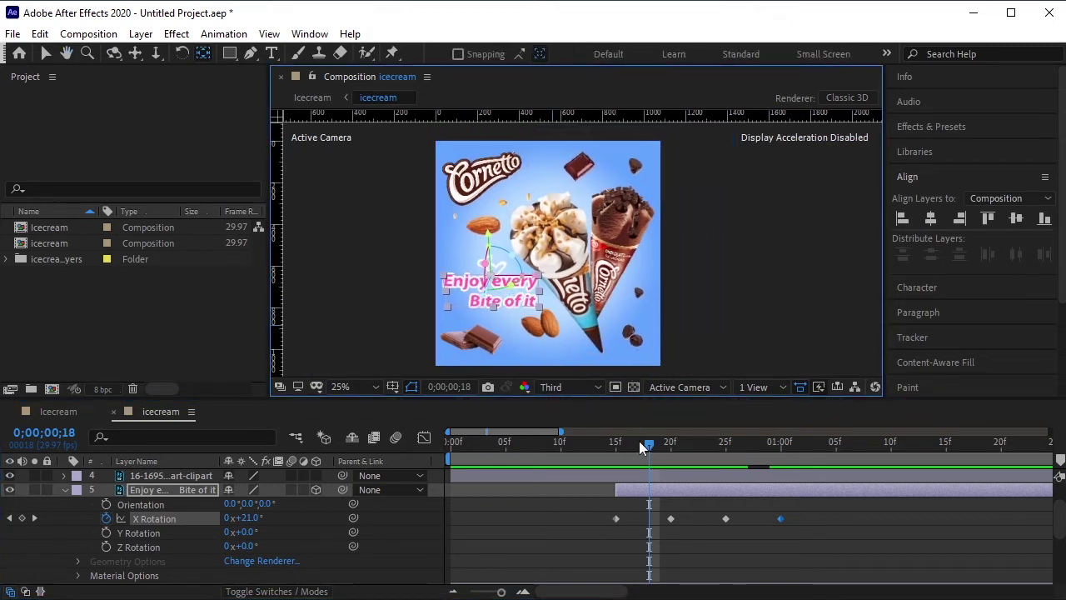
left_click_drag(626, 445, 605, 445)
key("space")
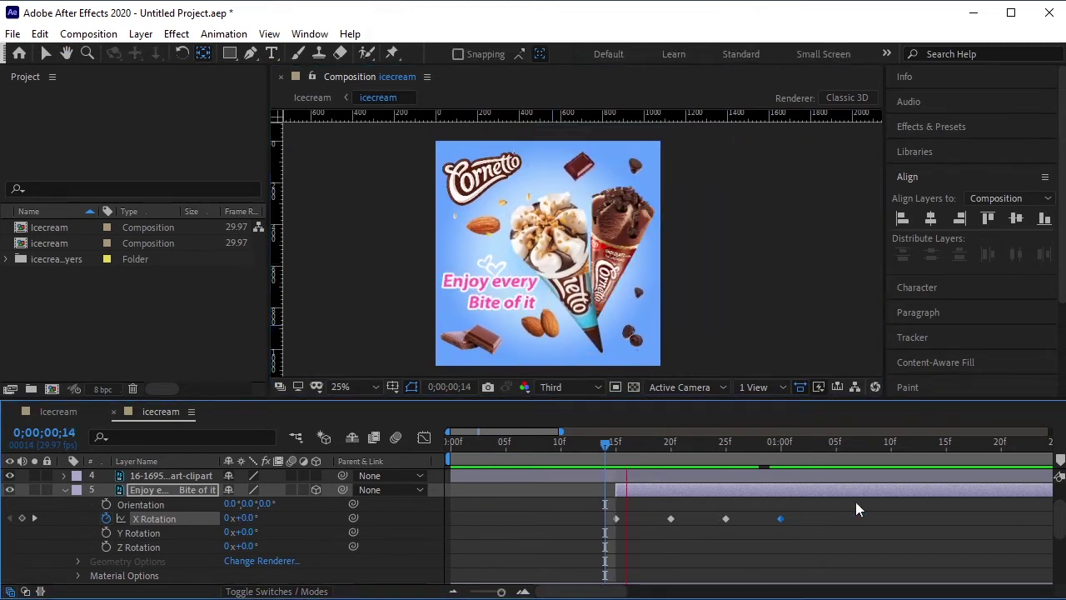
key("space")
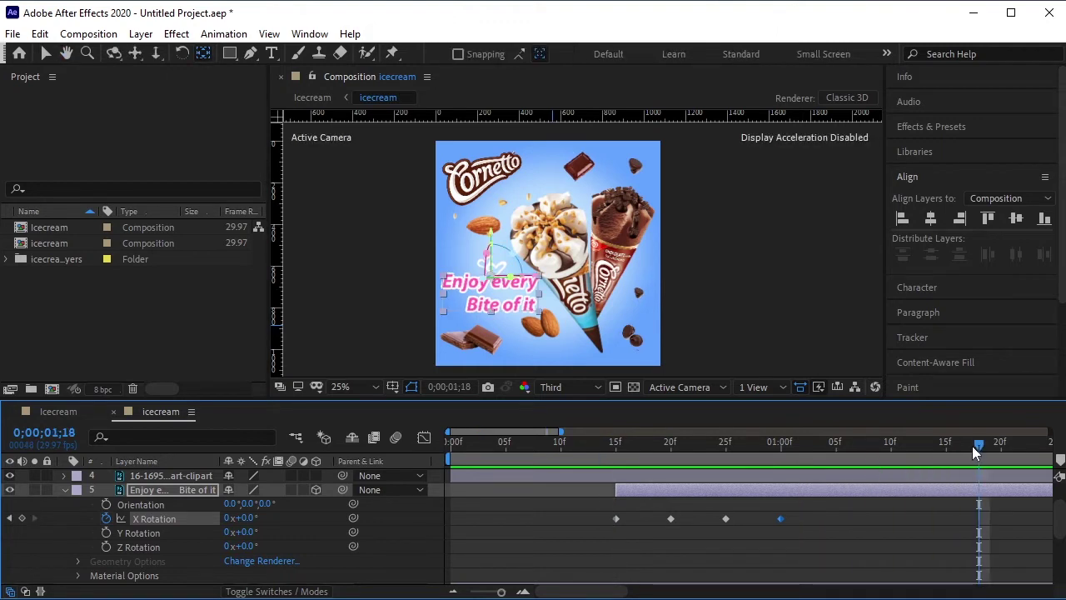
key("Home")
key("space")
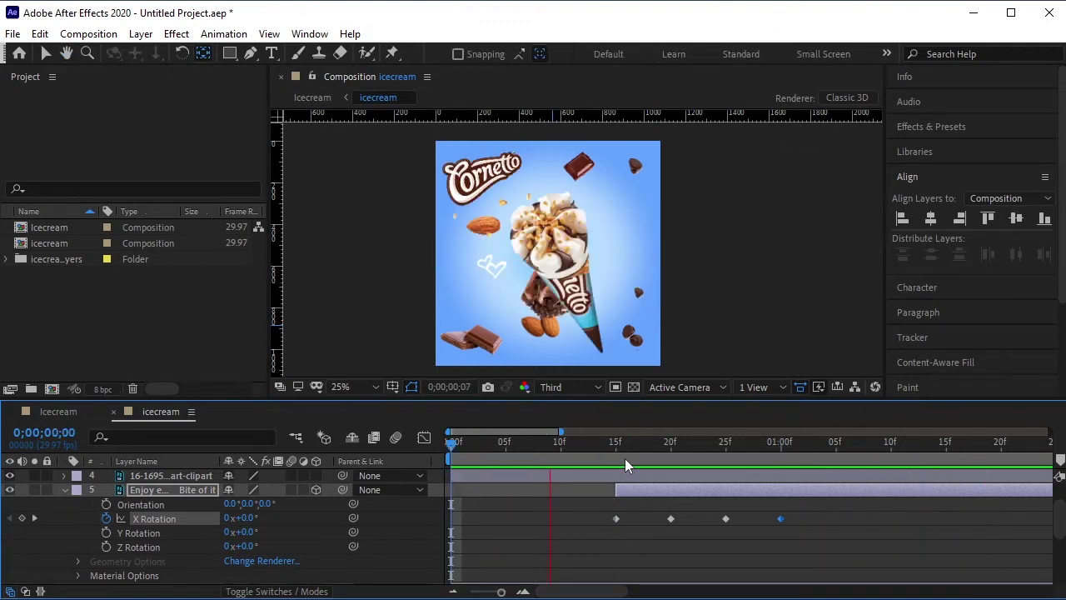
key("space")
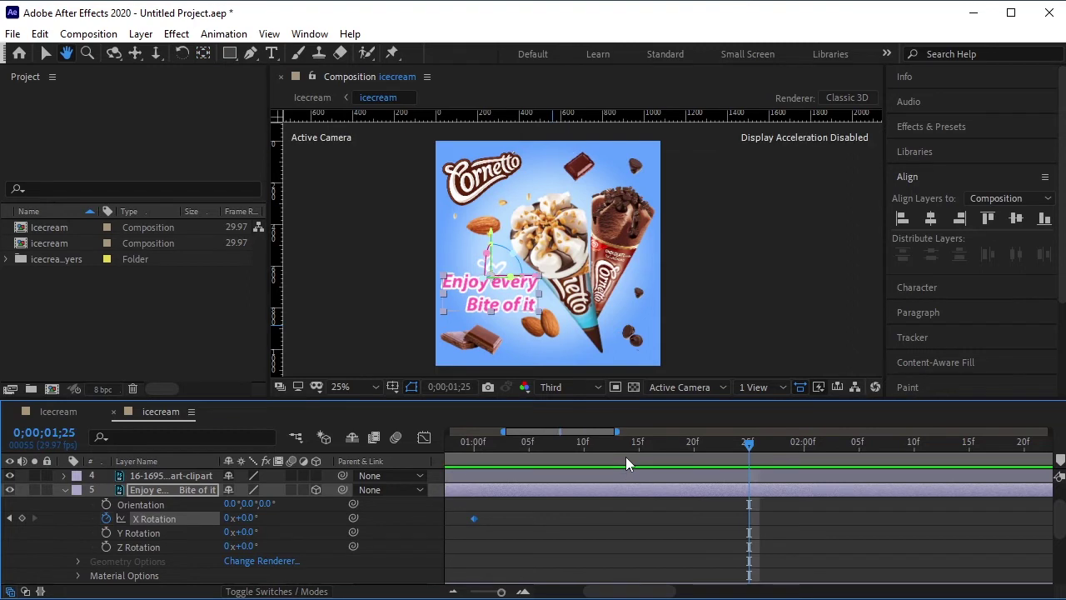
Stretch all the tagline's X Rotation keyframes proportionally from 0;00;00;15 so the last falls at 0;00;01;10, and preview the slower swing.
left_click_drag(744, 447, 615, 486)
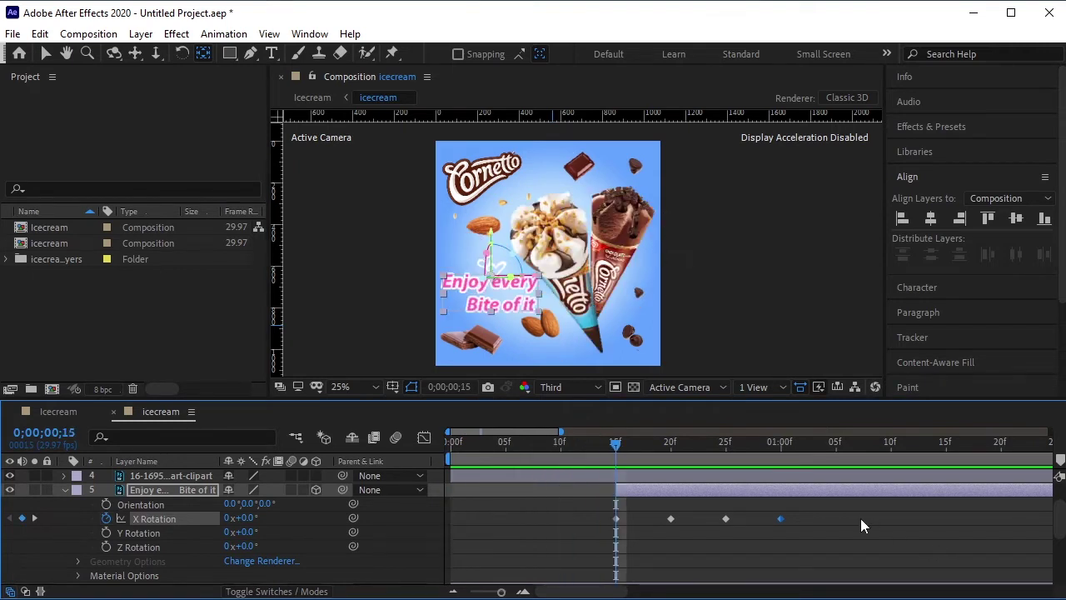
left_click_drag(824, 514, 615, 523)
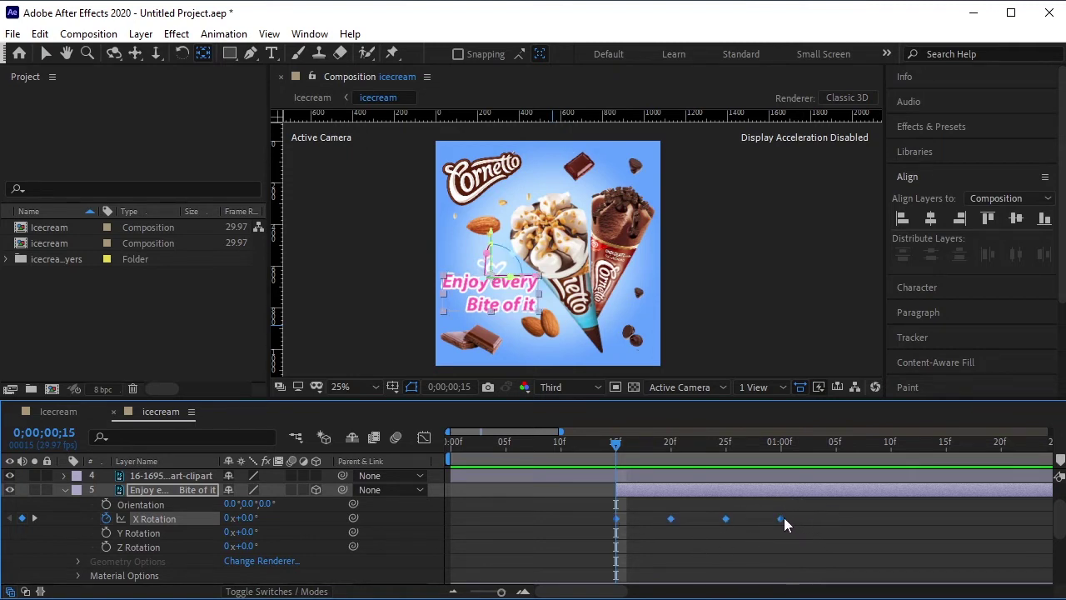
left_click_drag(780, 518, 891, 526)
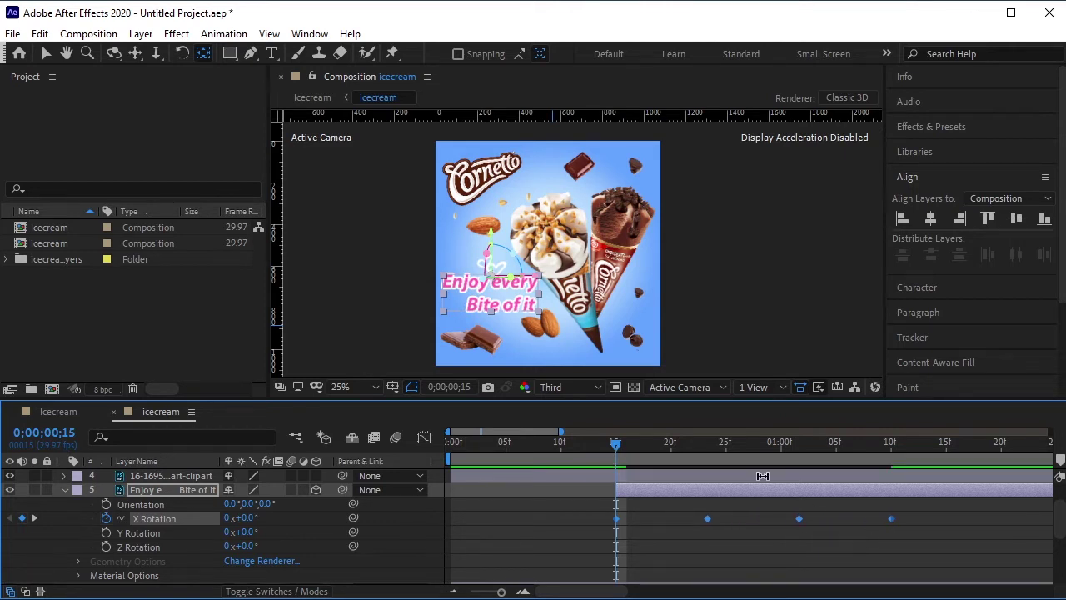
key("space")
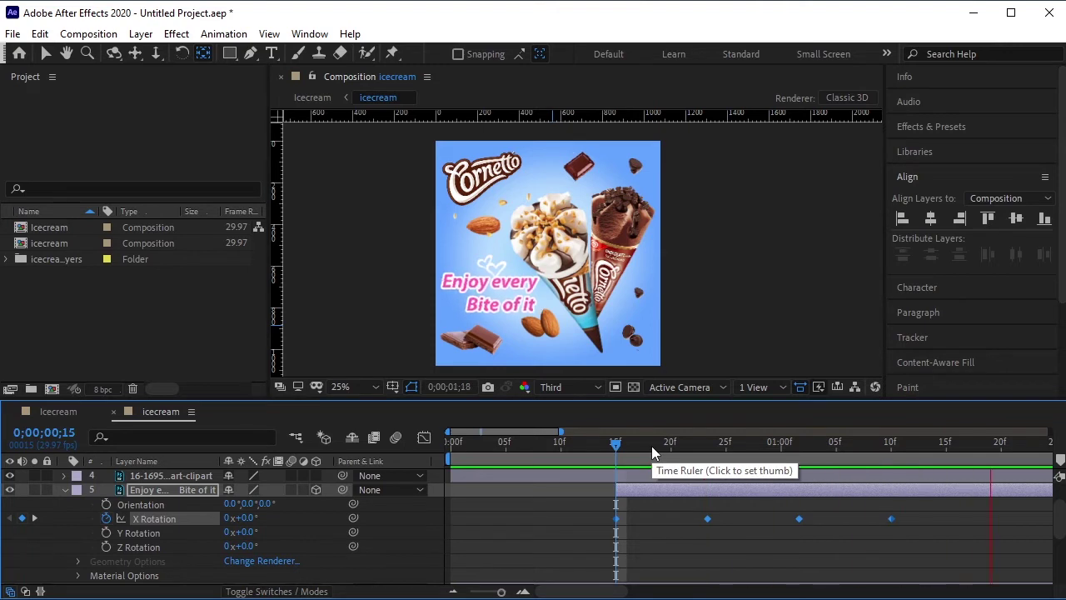
key("space")
Move to 0;00;01;10, collapse the tagline layer's properties and deselect it.
left_click_drag(743, 443, 495, 461)
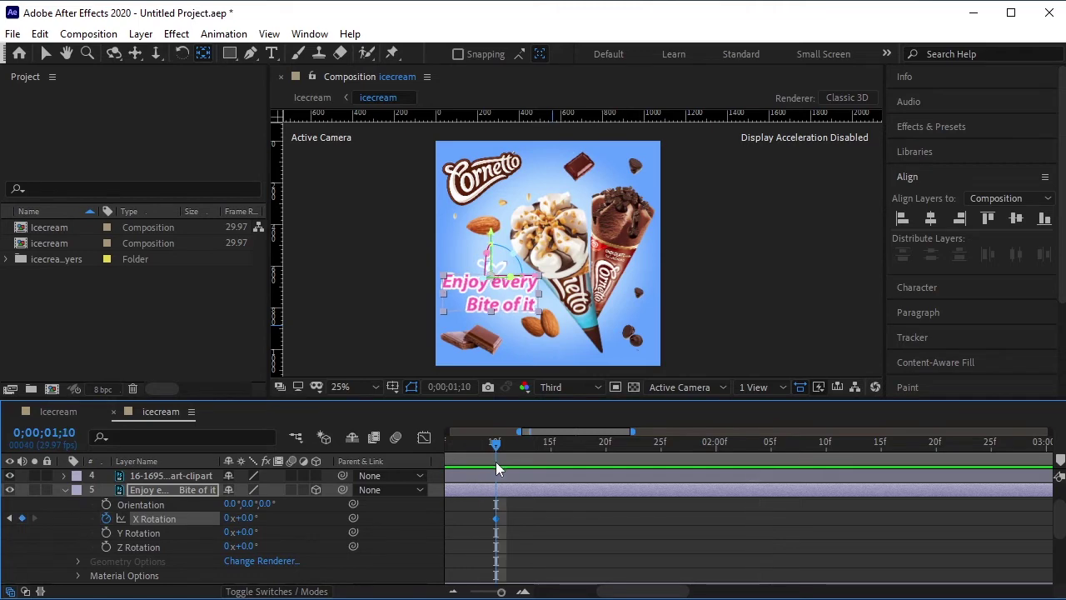
left_click(64, 490)
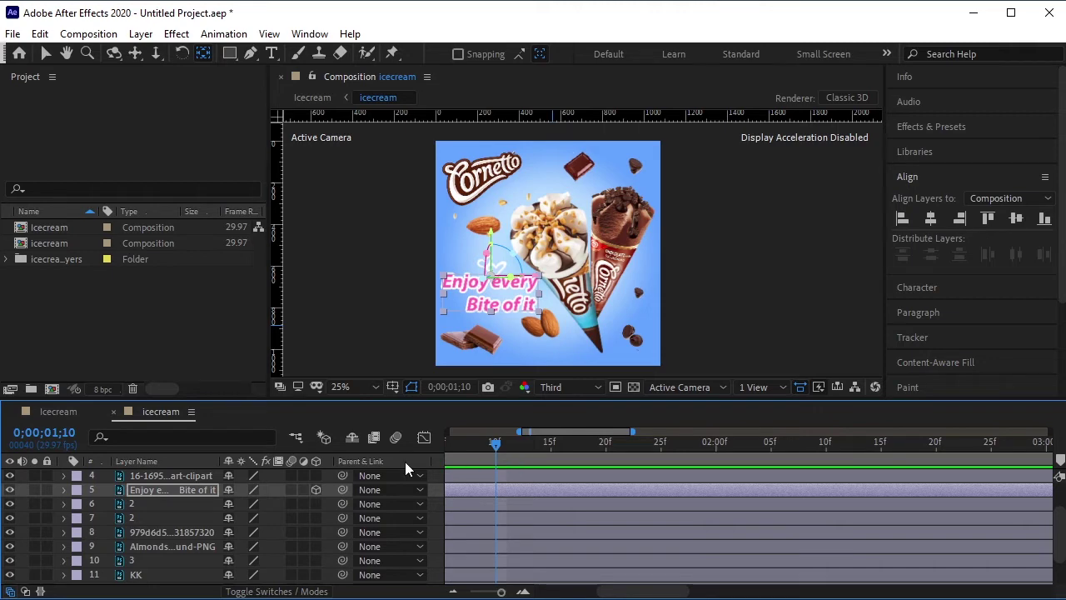
left_click(249, 322)
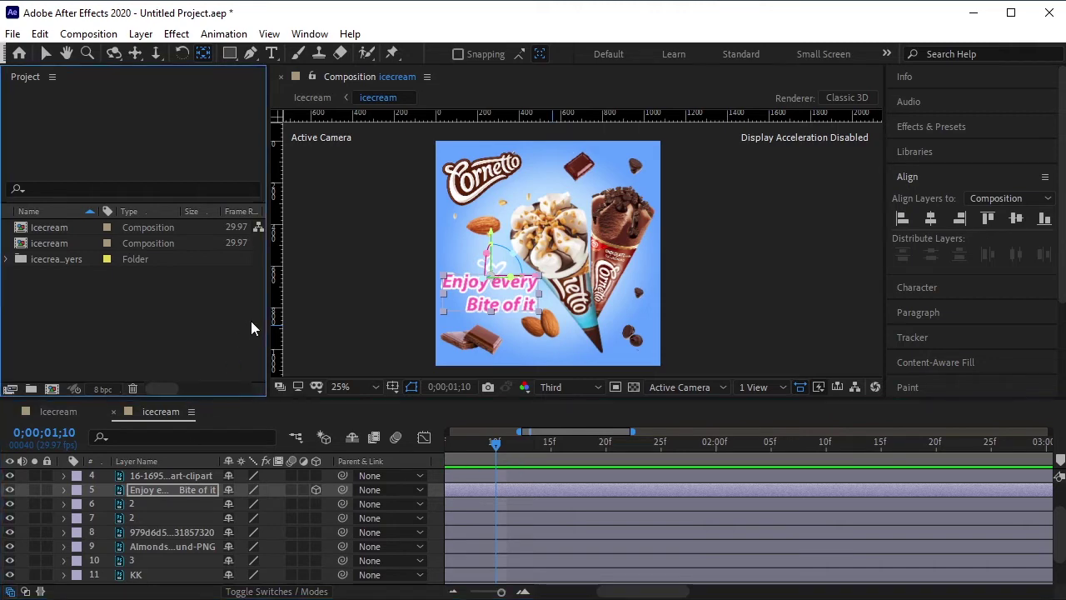
left_click(360, 340)
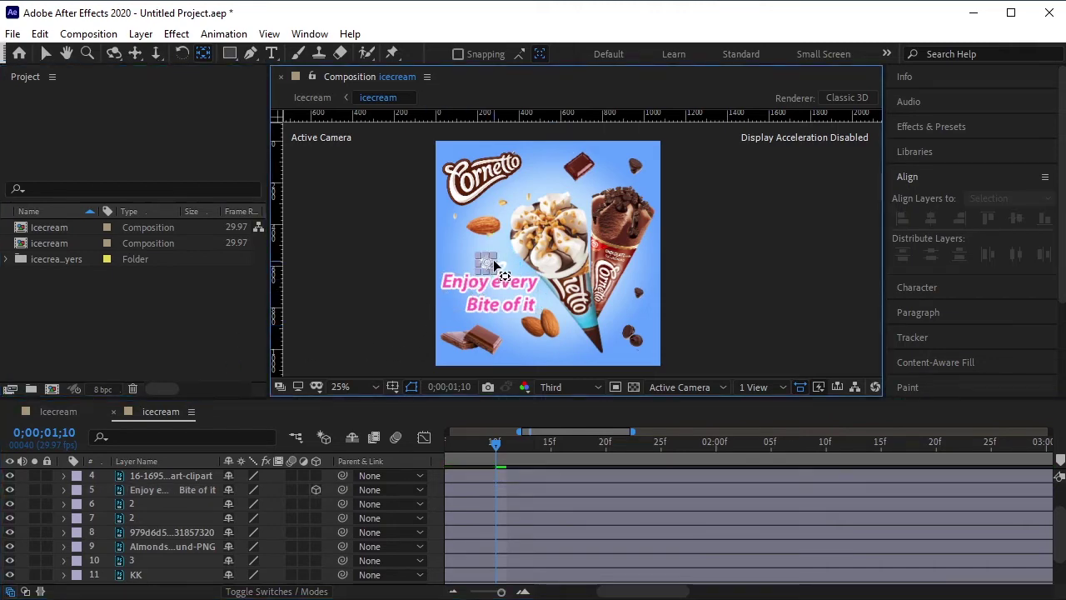
Rename the "clipart copy" heart layer as "heart 1".
scroll(139, 496, "up", 2)
left_click(149, 506)
right_click(163, 504)
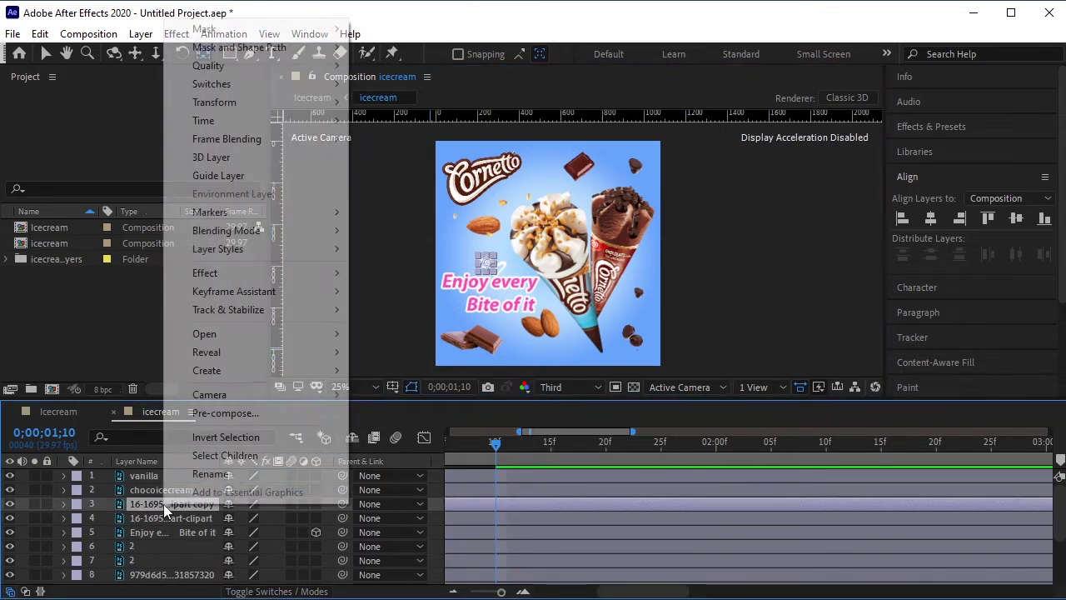
left_click(213, 474)
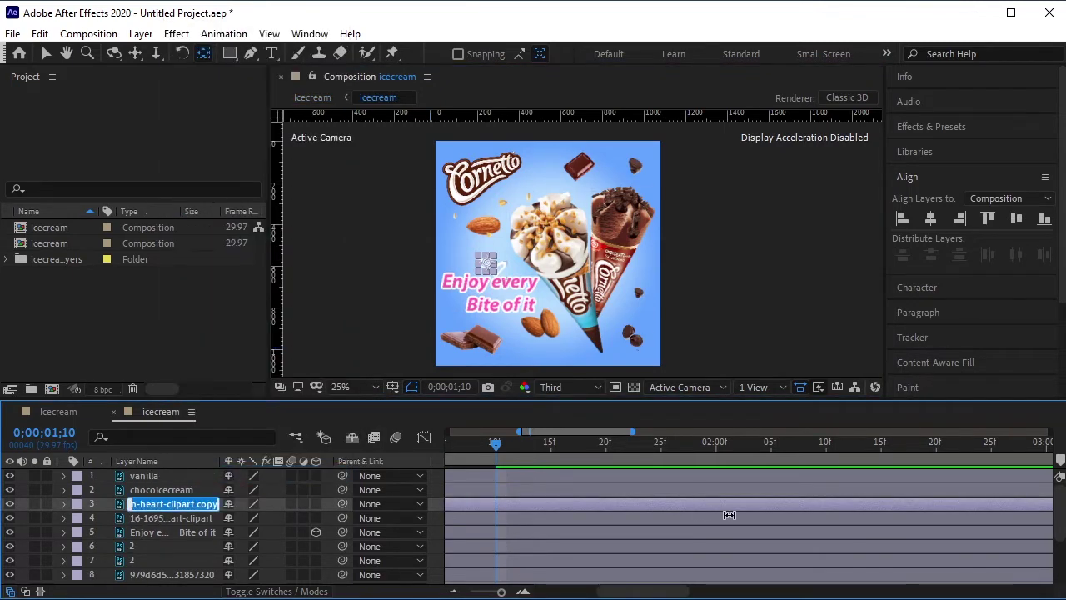
type("heart")
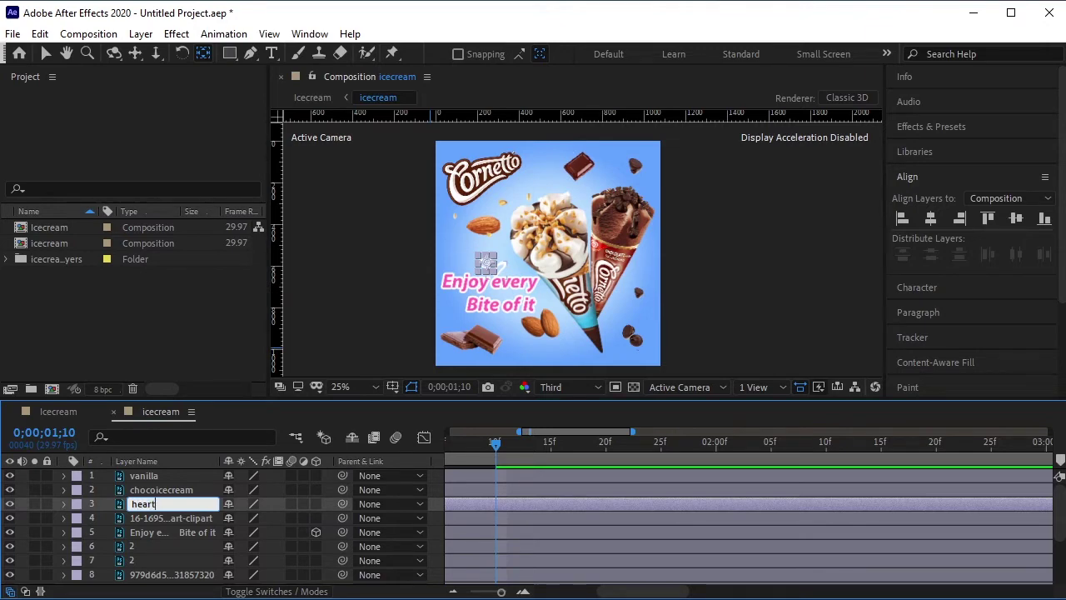
type(" 1")
left_click(354, 334)
Rename the other heart clipart layer, just above the tagline layer, as "heart 2".
left_click(501, 269)
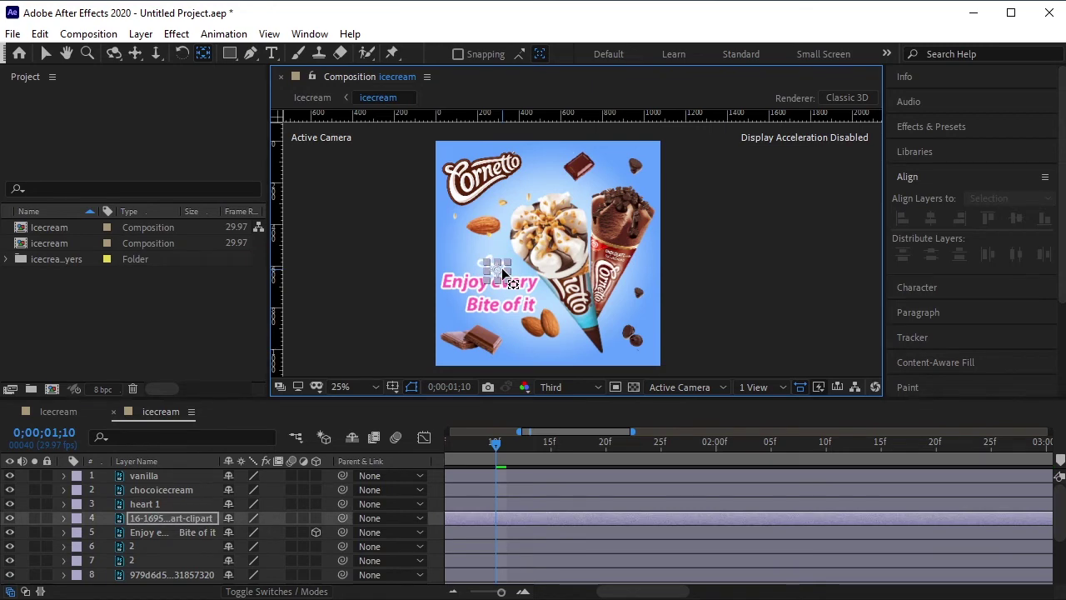
right_click(209, 516)
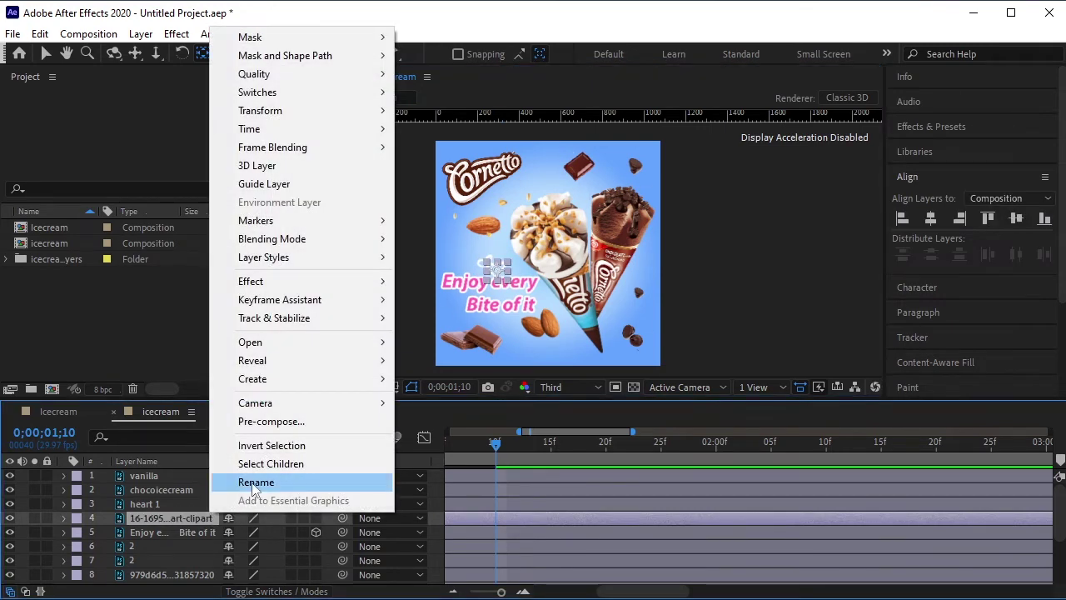
left_click(321, 481)
type("heart 2")
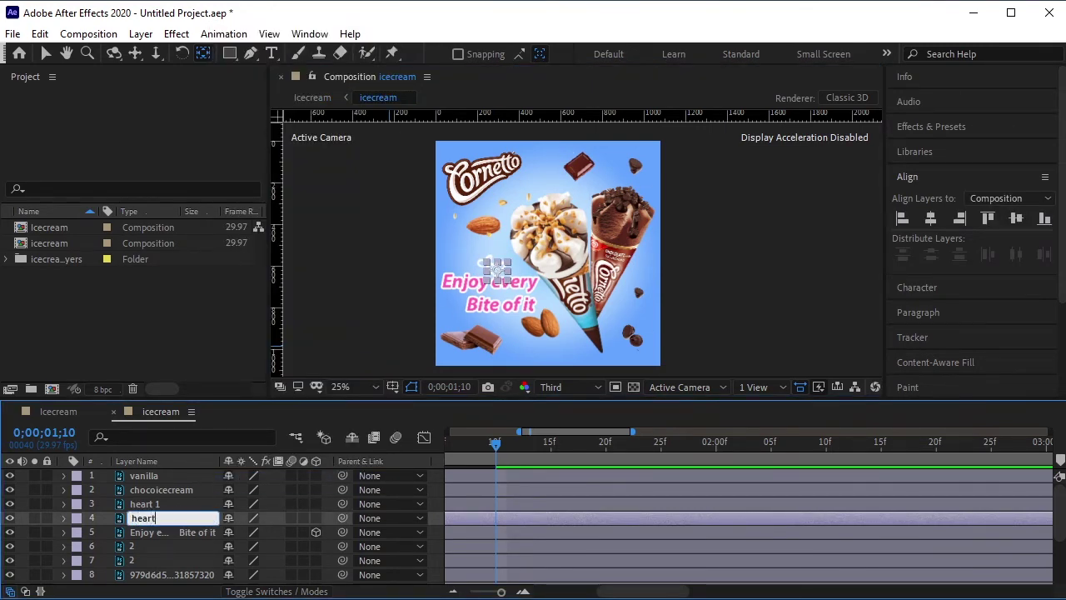
left_click(194, 331)
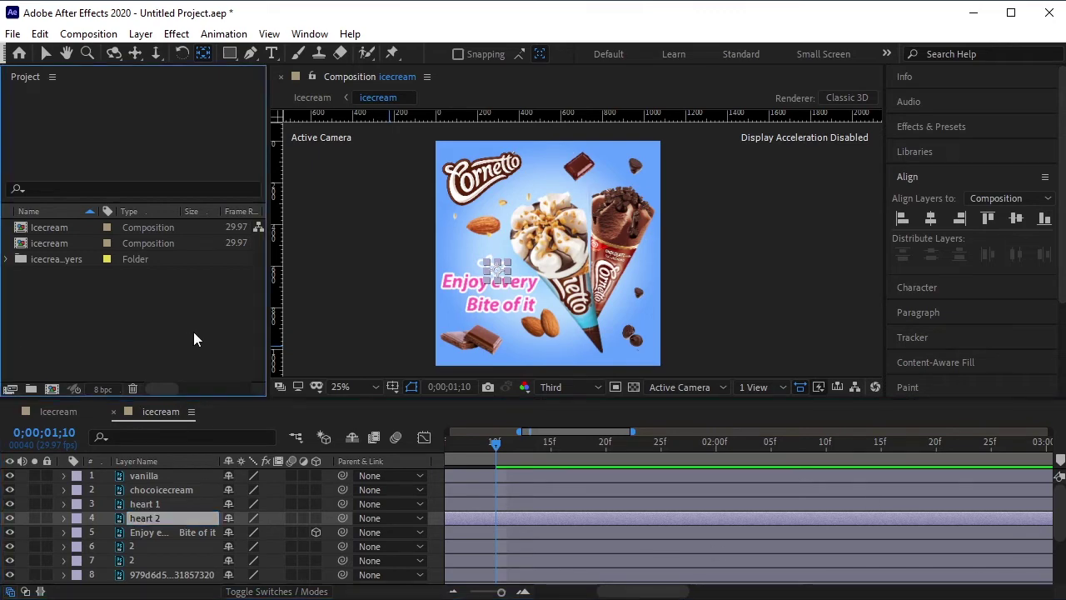
Shift the "heart 1" and "heart 2" layers together so they start at 0;00;00;16, and preview the composition from the beginning.
left_click(189, 505)
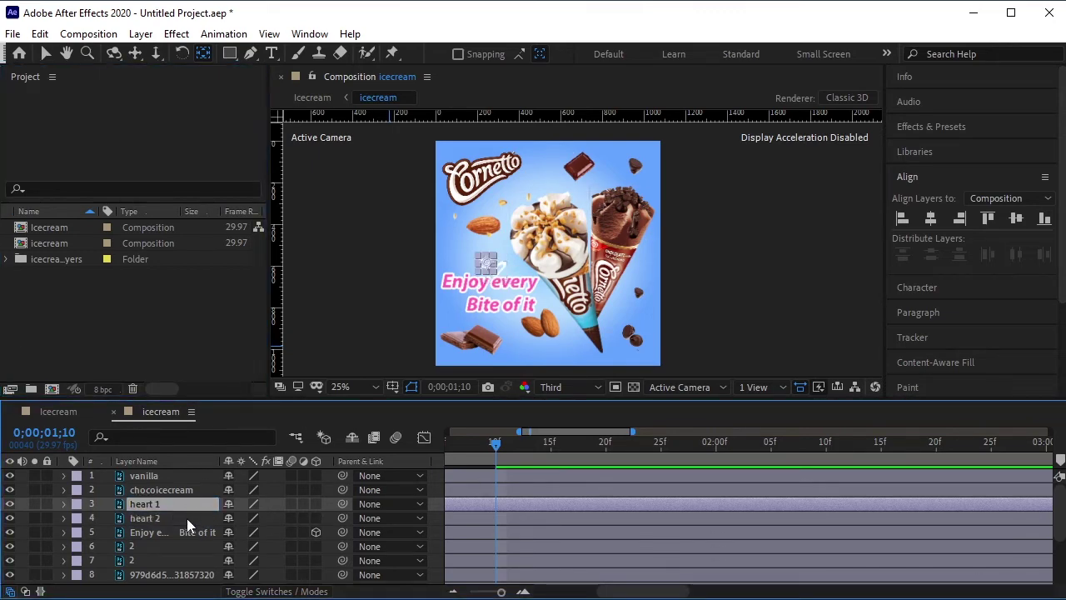
left_click(187, 519, "shift")
scroll(483, 307, "up", 8)
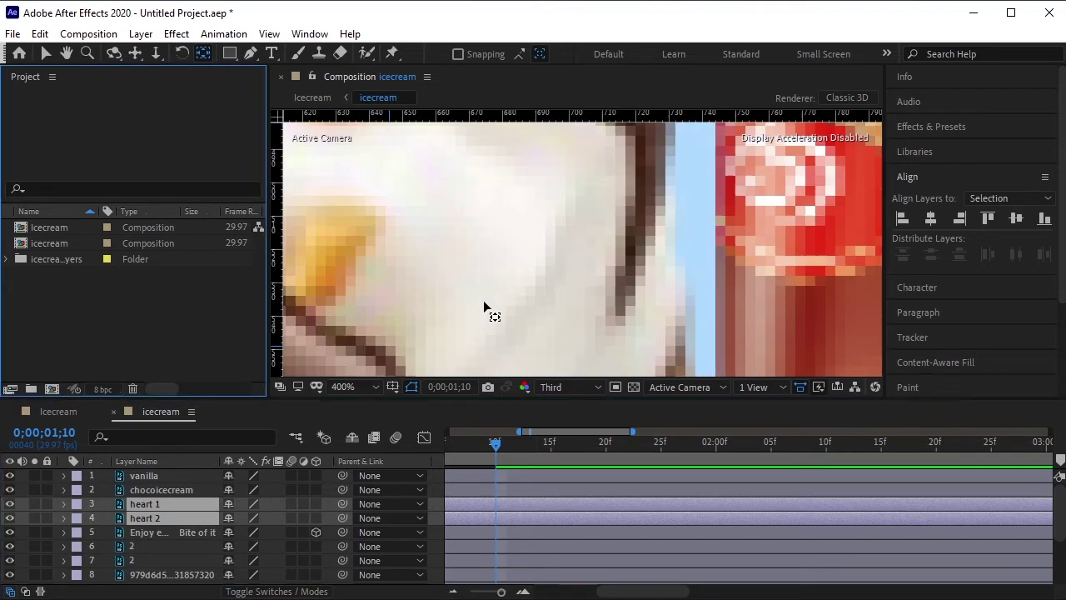
scroll(465, 277, "down", 5)
scroll(386, 305, "up", 3)
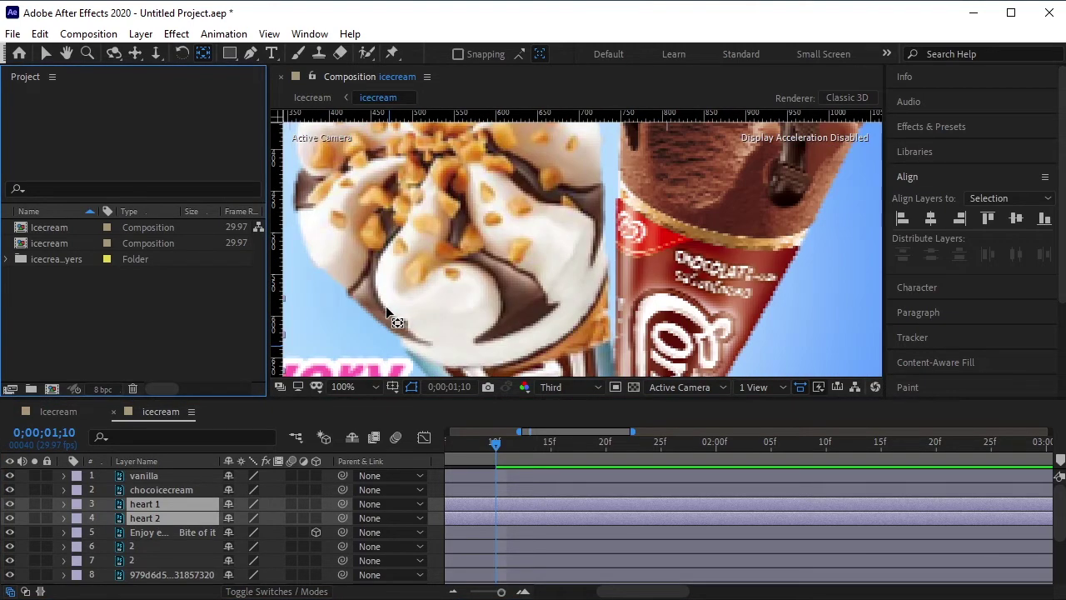
key("h")
left_click_drag(428, 281, 731, 223)
key("v")
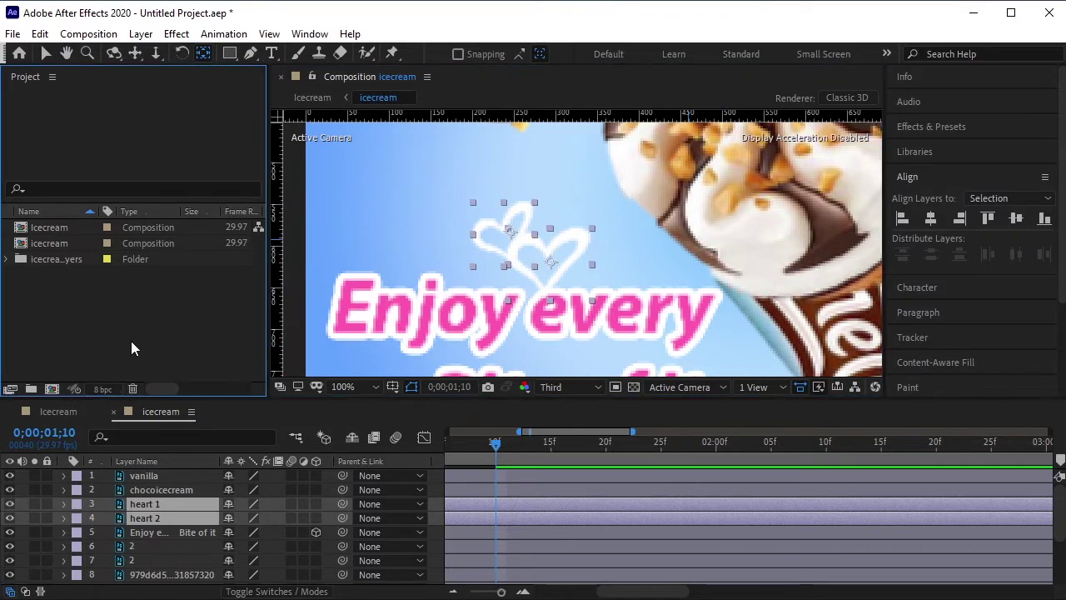
left_click_drag(496, 530, 656, 528)
key("space")
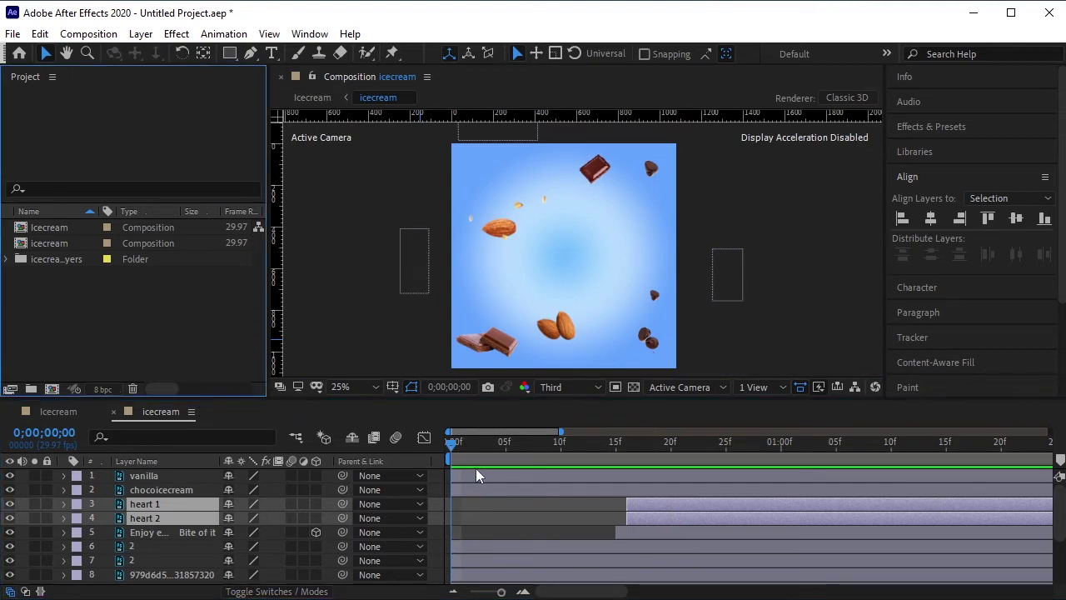
key("space")
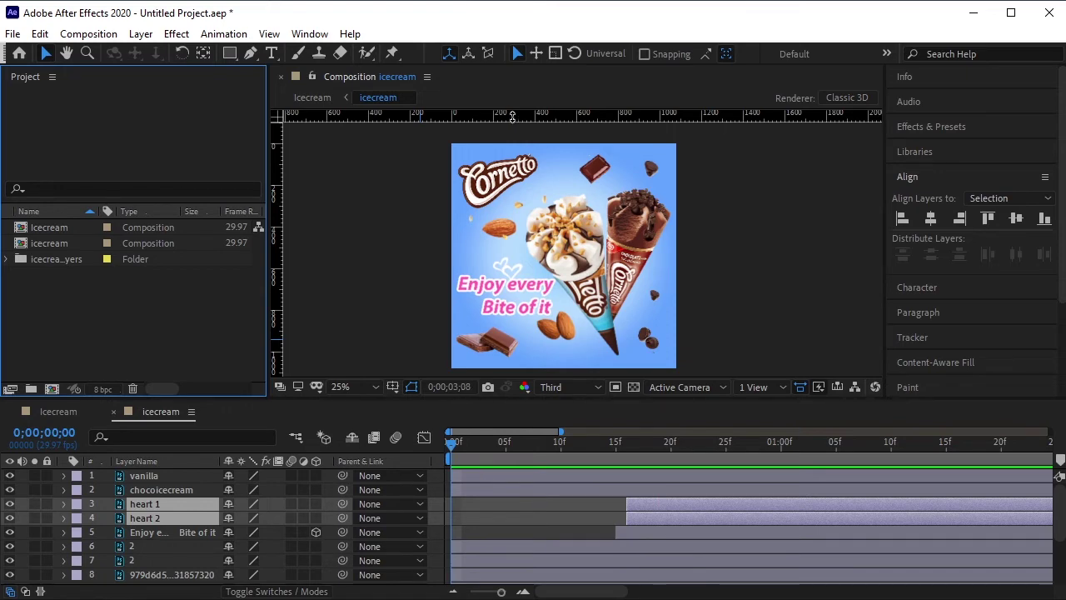
Stack the four chocolate piece layers directly above "heart 1", select all four, and move to 0;00;00;15.
left_click(605, 168)
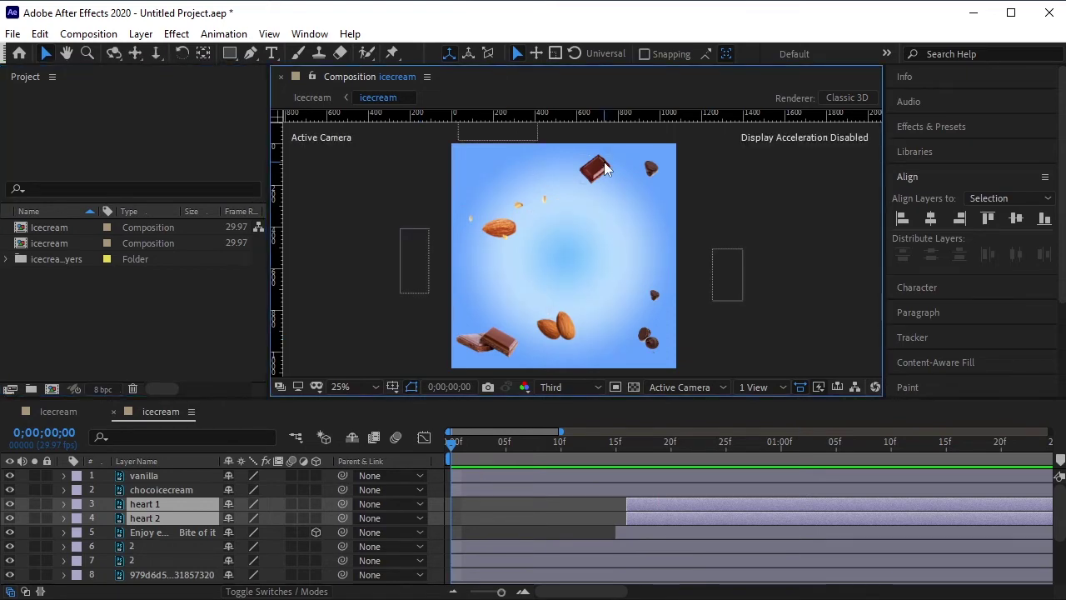
key("ctrl+shift+bracketleft")
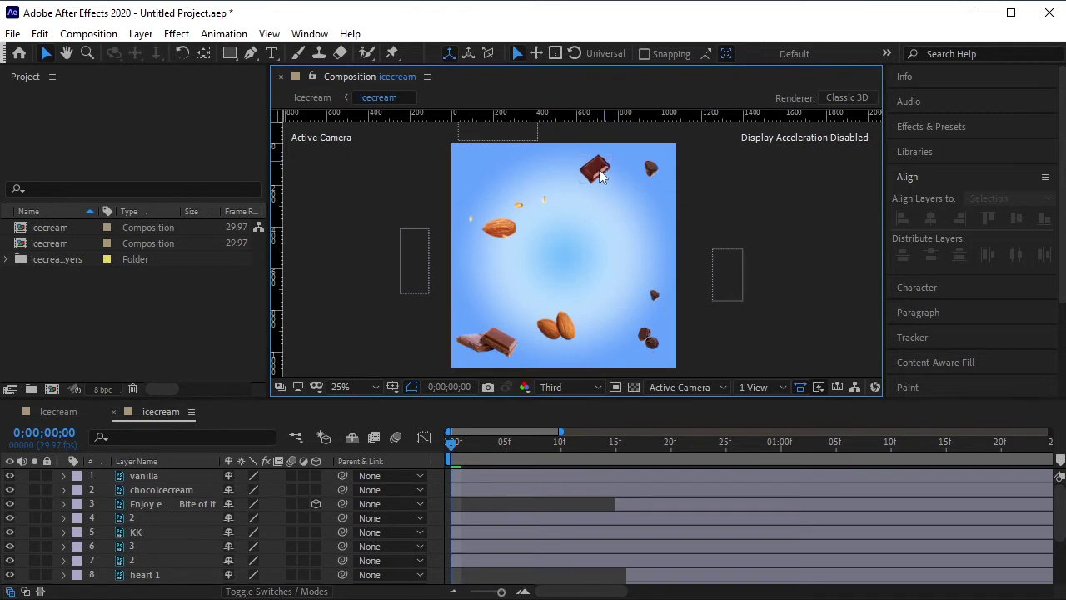
left_click(598, 172)
left_click(652, 170, "shift")
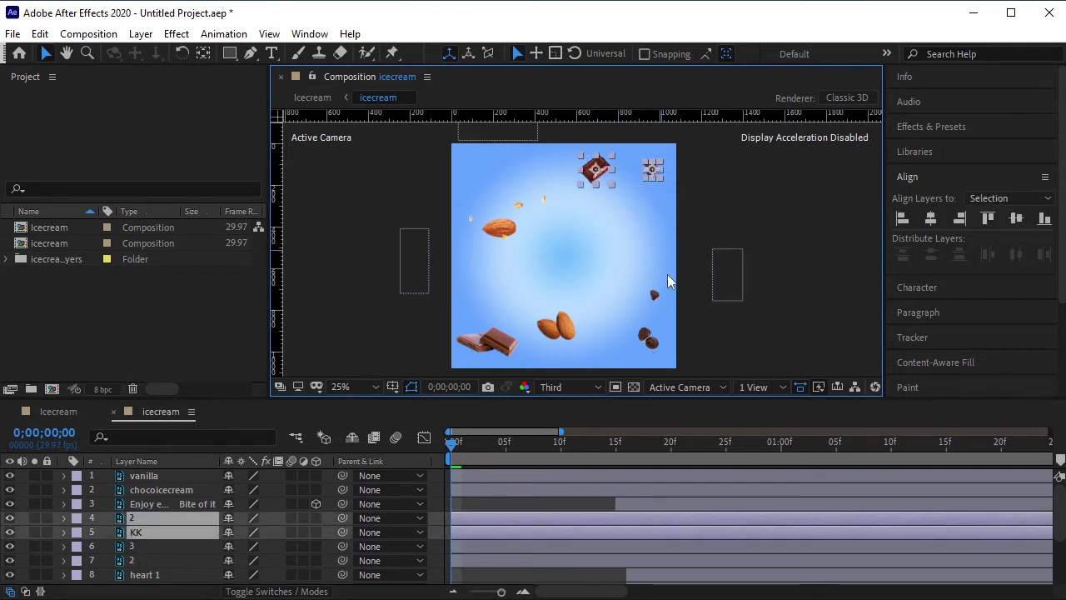
left_click(655, 296, "shift")
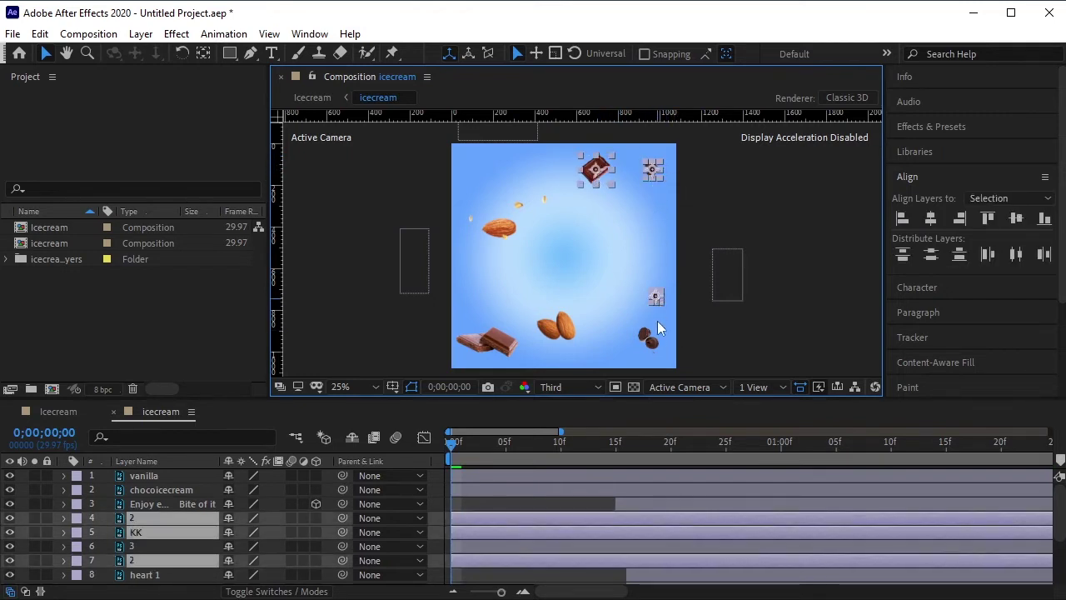
left_click(655, 345, "shift")
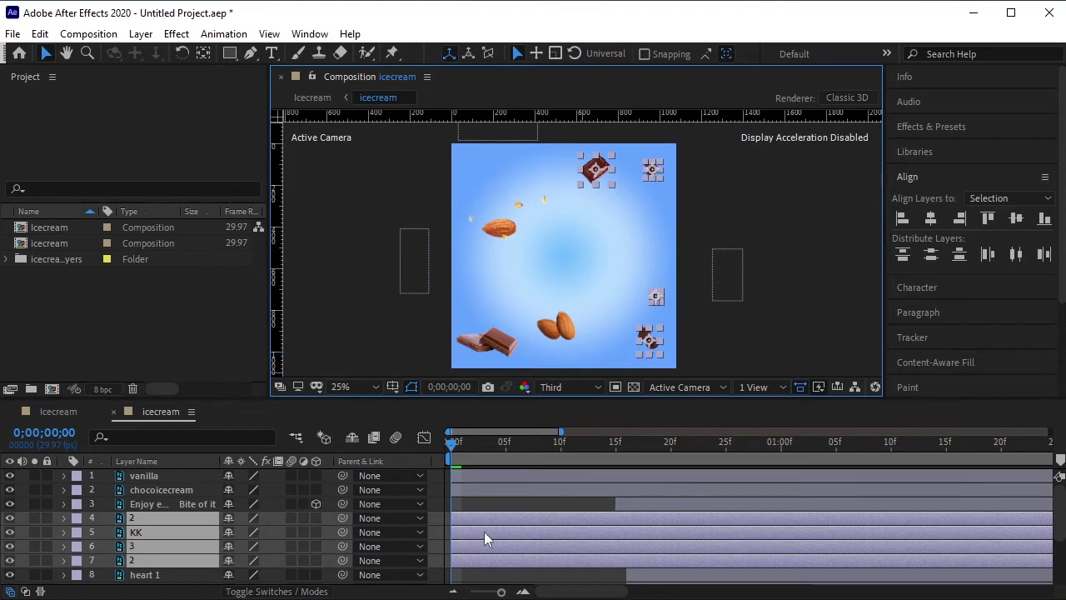
left_click_drag(452, 443, 620, 484)
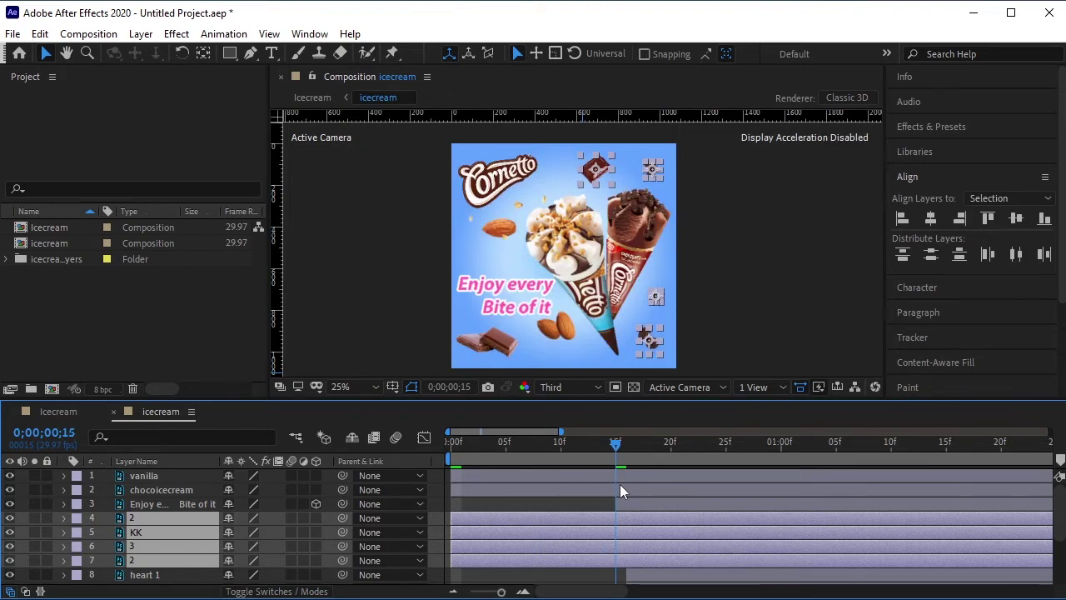
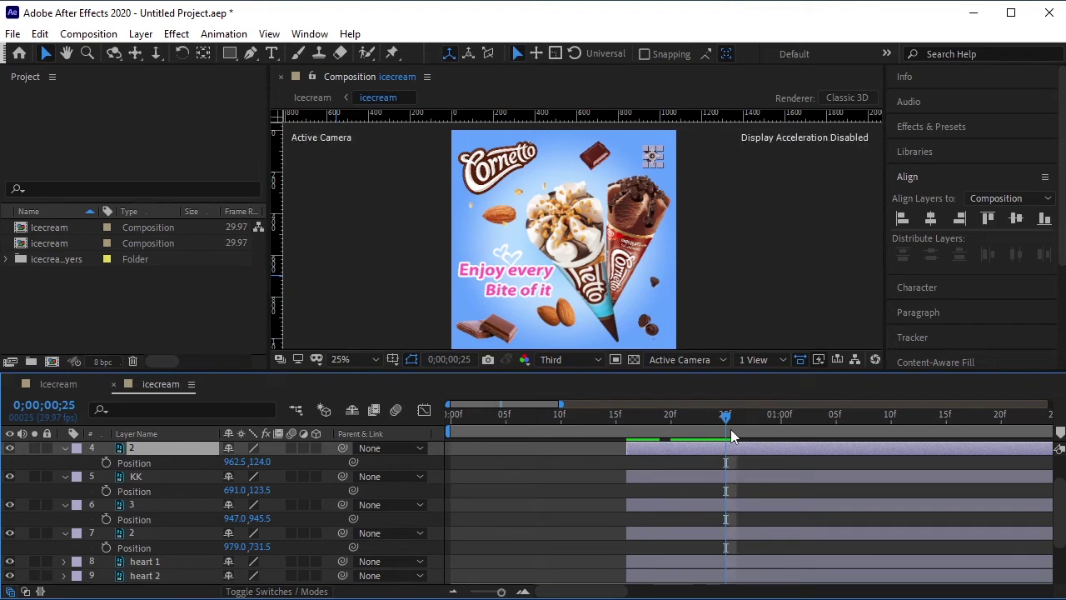
Add Position keyframes at 0;00;00;25 to the four chocolate piece layers, and return to 0;00;00;16 with nothing selected.
left_click(146, 535, "shift")
left_click(107, 461)
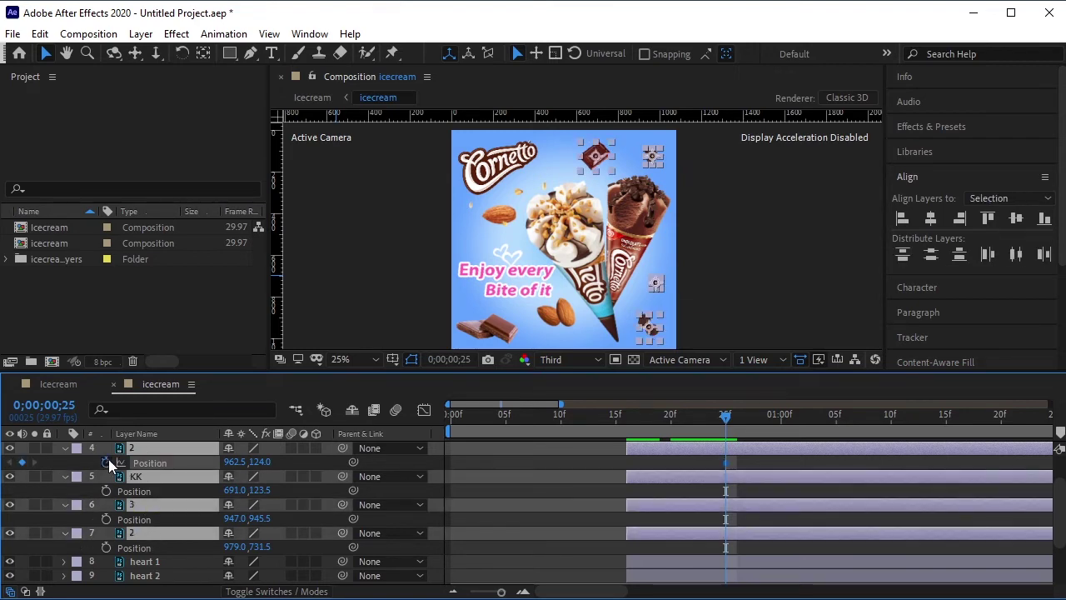
left_click_drag(729, 416, 623, 442)
left_click(364, 329)
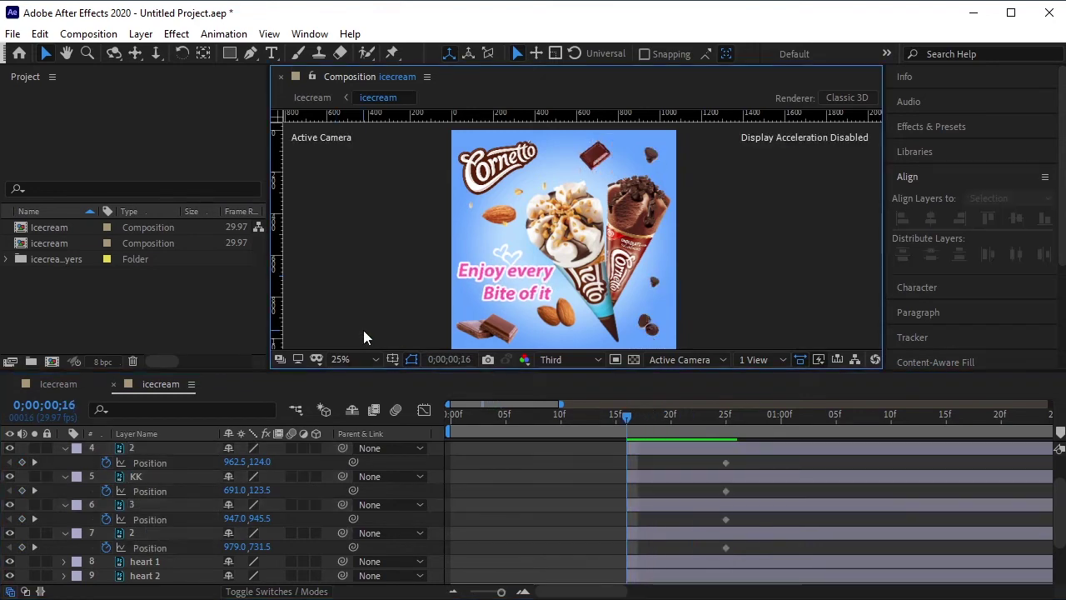
At 0;00;00;16, move the upper chocolate chip and the "KK" square onto the chocolate cone's top, to about 898.5, 340 and 871, 347.5.
left_click(654, 158)
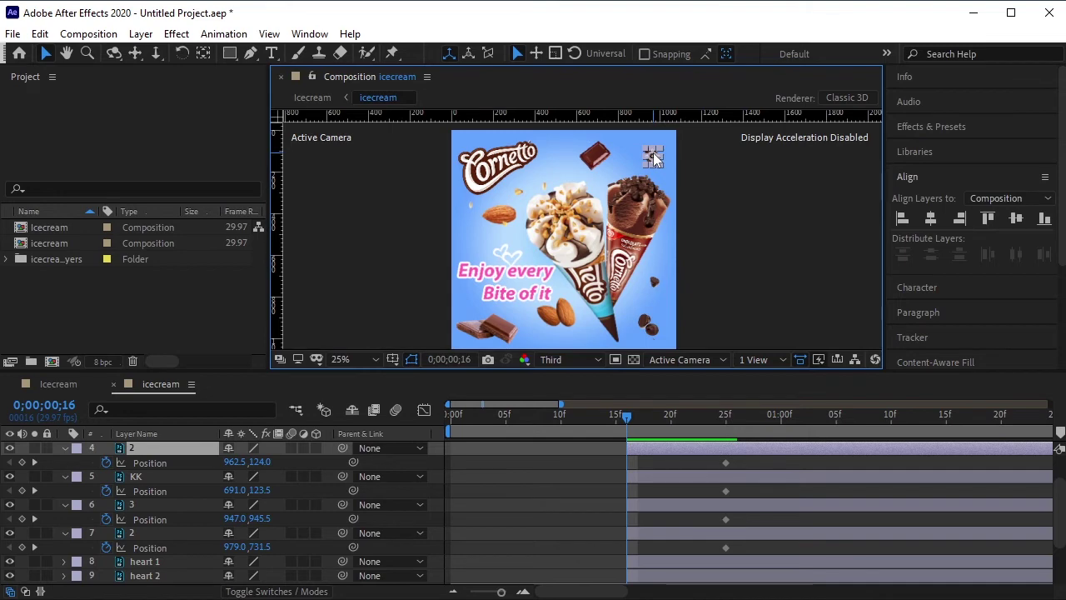
left_click_drag(654, 159, 639, 198)
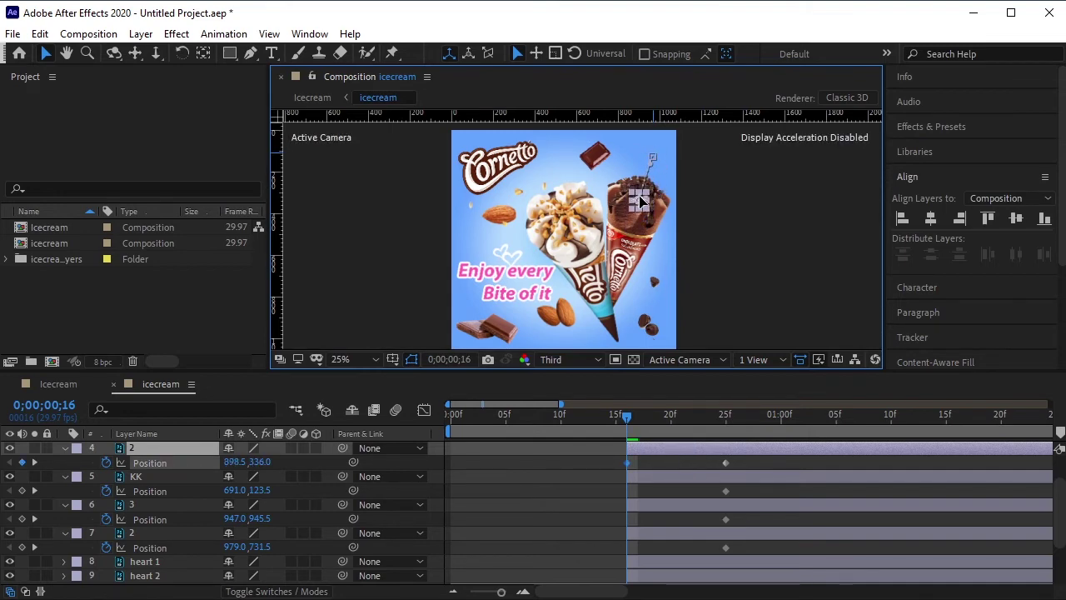
left_click(598, 158)
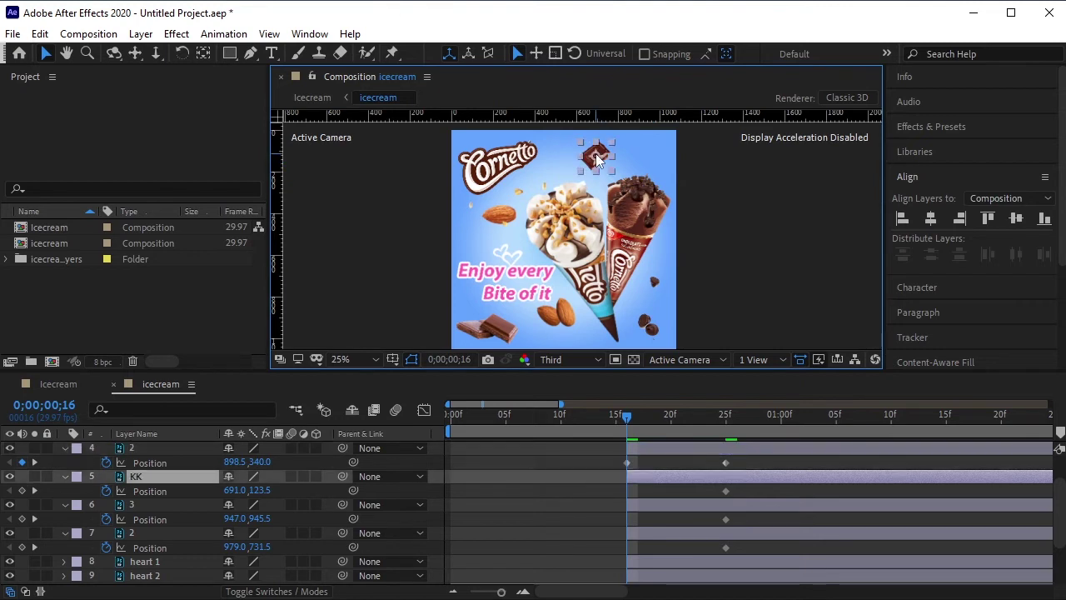
left_click_drag(597, 158, 635, 205)
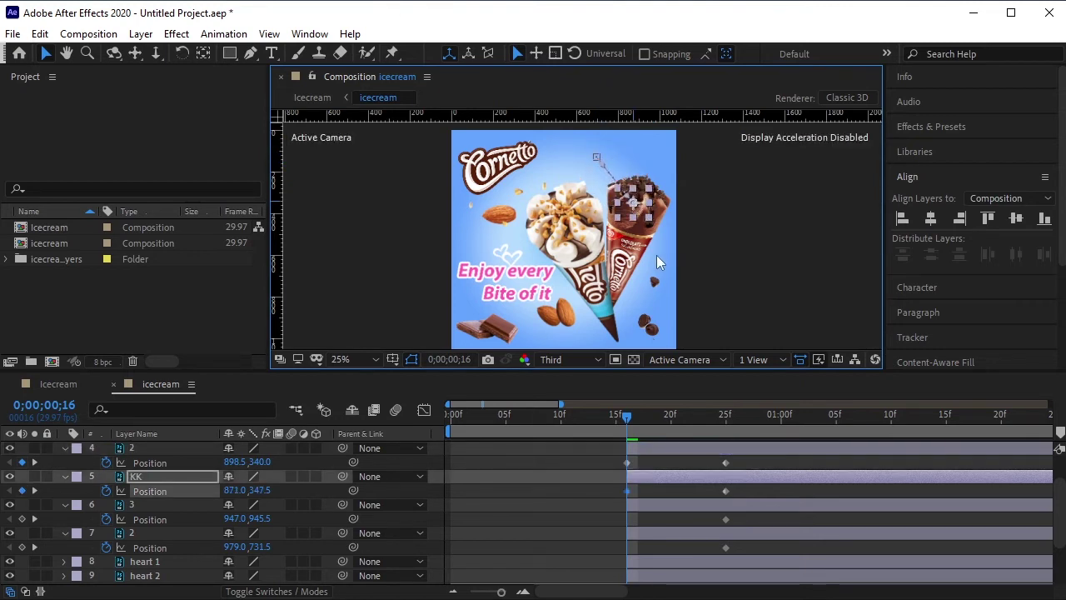
At 0;00;00;16, move the lower small chip to about 903, 307.5 and layer "3" to about 871, 345.5 on the chocolate cone.
left_click(653, 292)
left_click(737, 314)
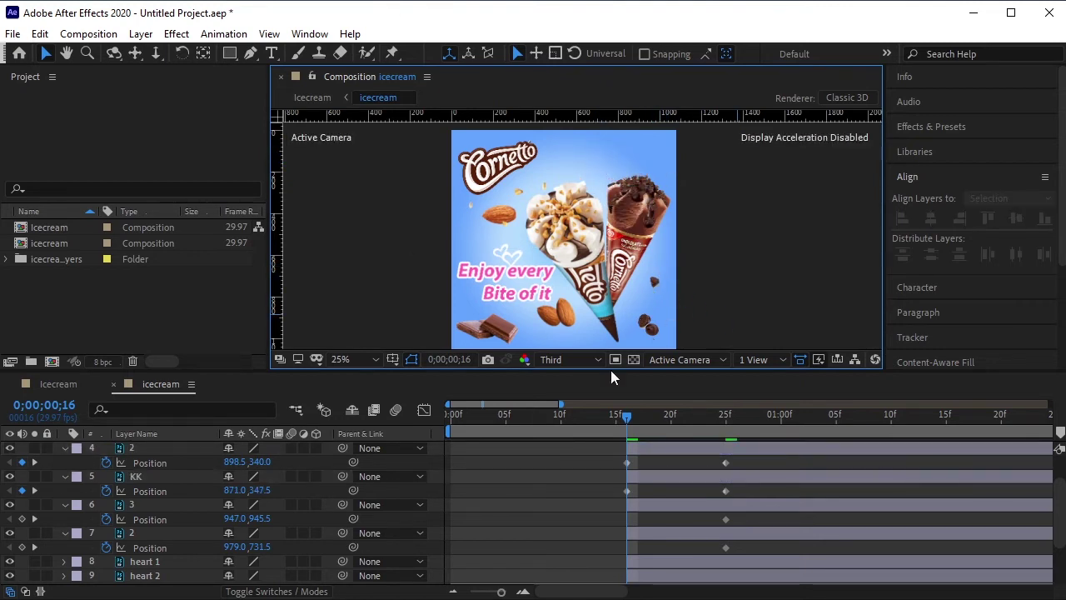
left_click(168, 533)
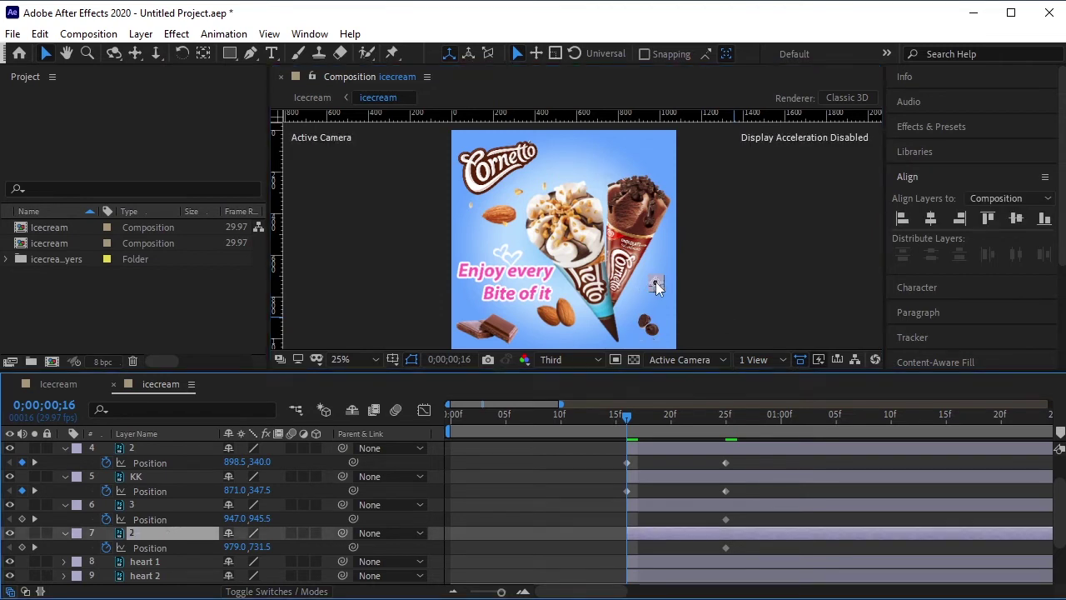
left_click_drag(638, 286, 640, 194)
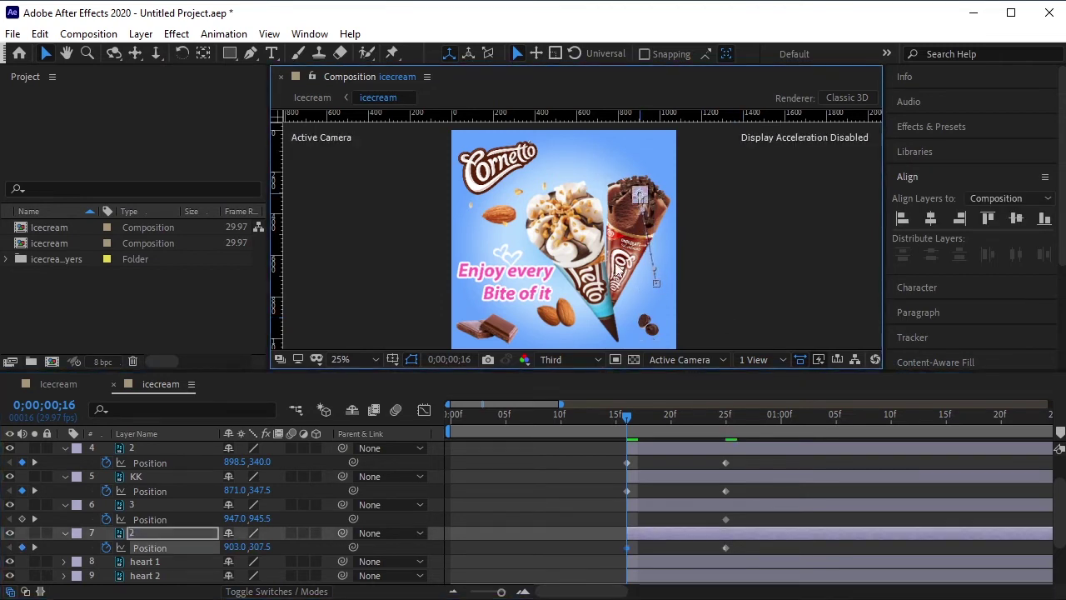
left_click(156, 504)
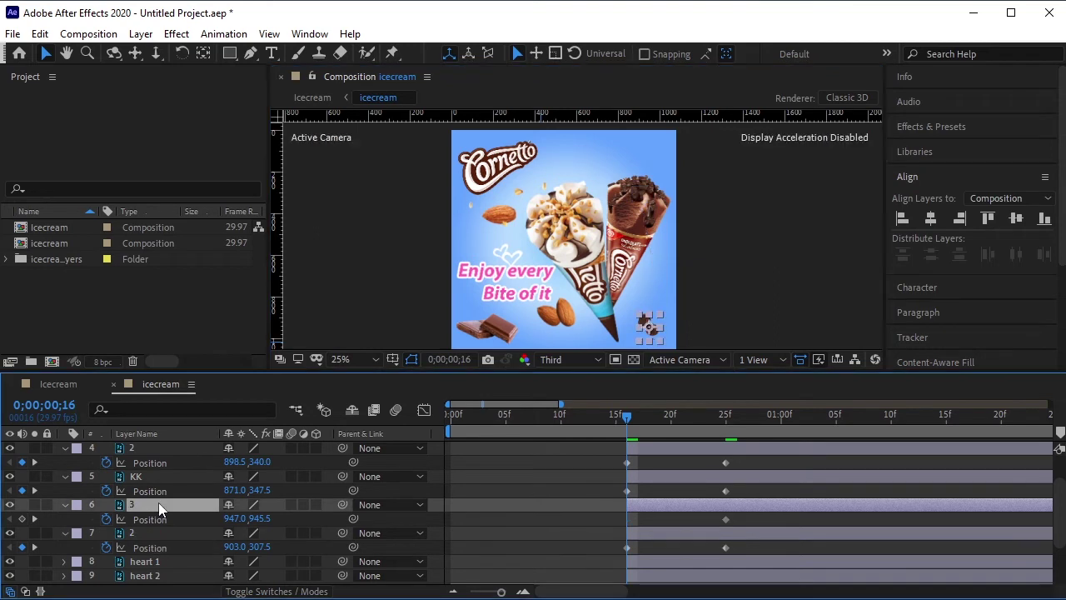
left_click_drag(658, 332, 638, 202)
key("Return")
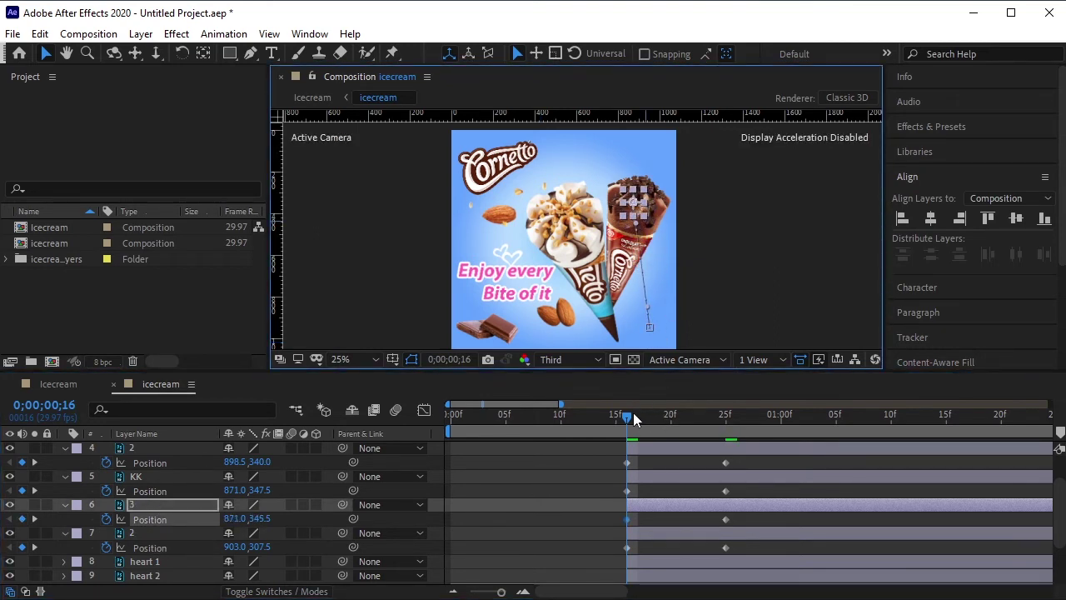
Preview the four chocolate pieces' movement out of the cone, and collapse their layer properties.
key("space")
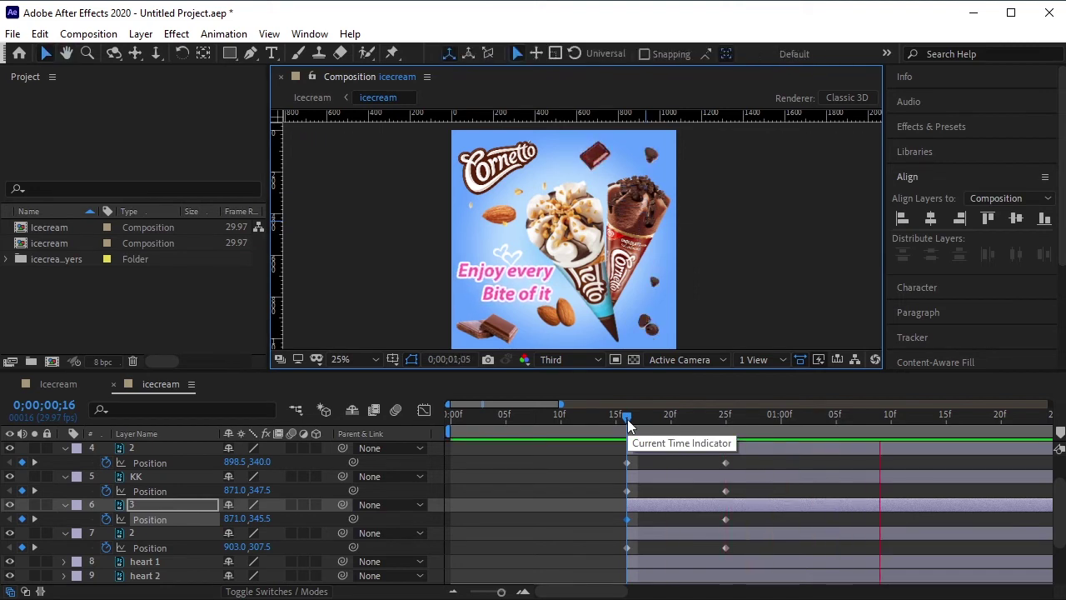
key("space")
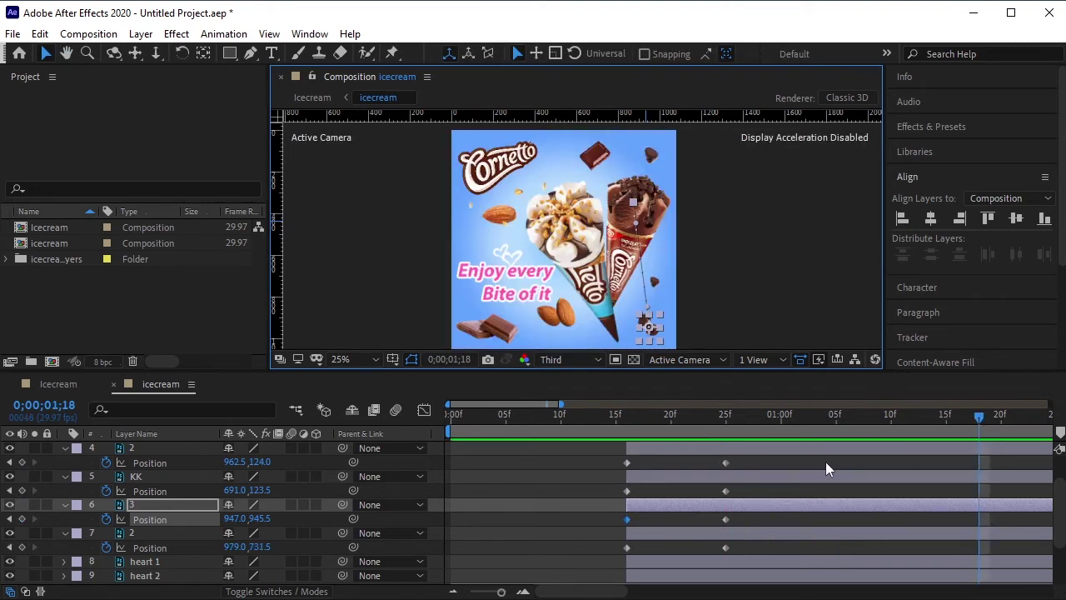
left_click(64, 448)
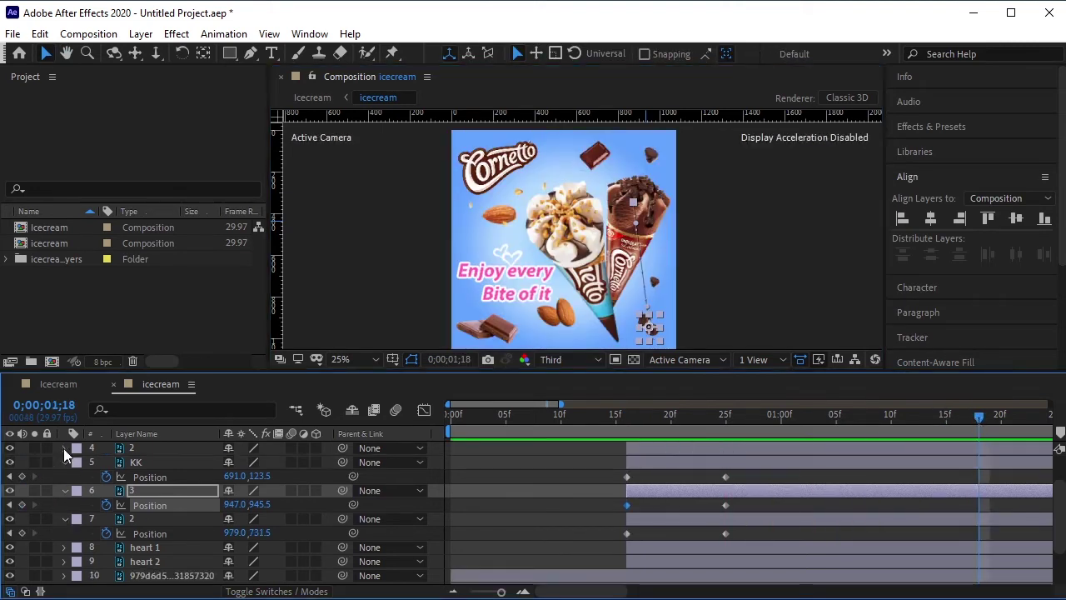
left_click(66, 462)
left_click(65, 477)
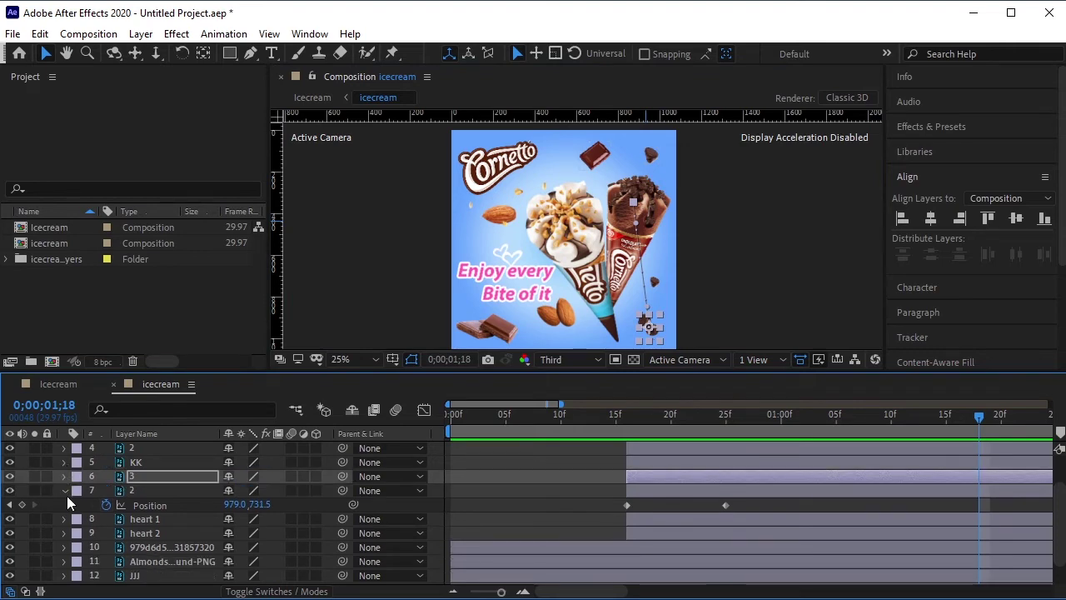
left_click(64, 490)
Shift both almond layers, just below "heart 2", so they start at 0;00;00;16, and move the current time there.
scroll(166, 513, "up", 2)
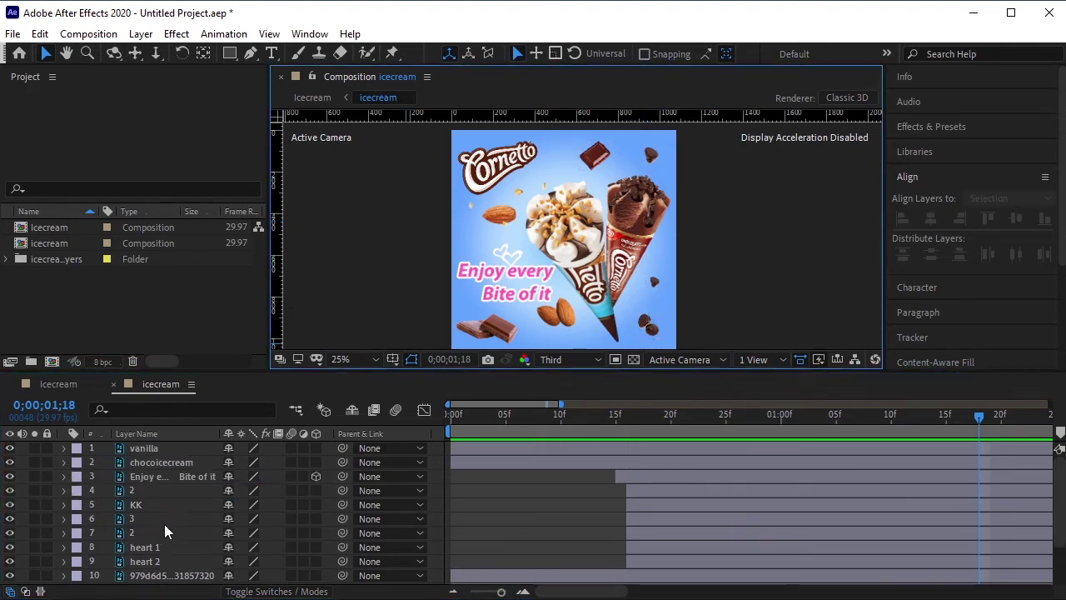
scroll(165, 523, "down", 2)
left_click(506, 221)
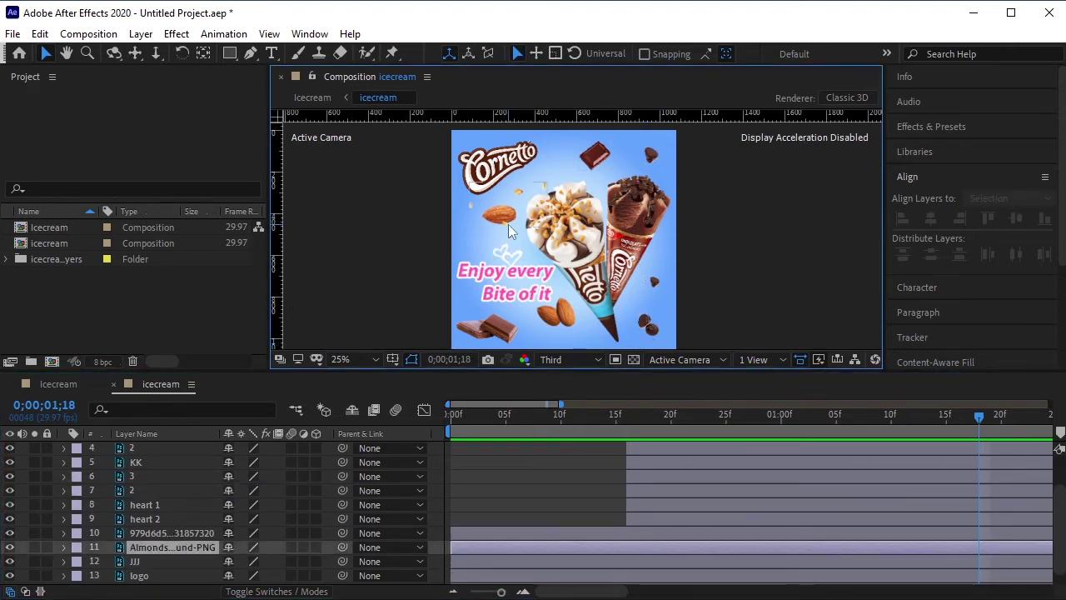
left_click(194, 533)
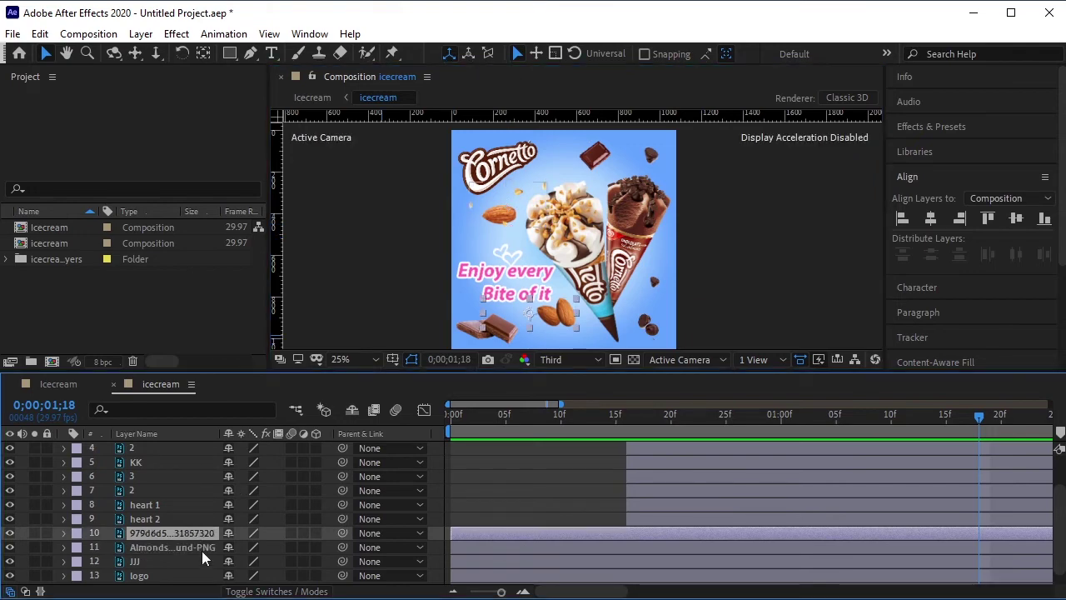
left_click(193, 547, "shift")
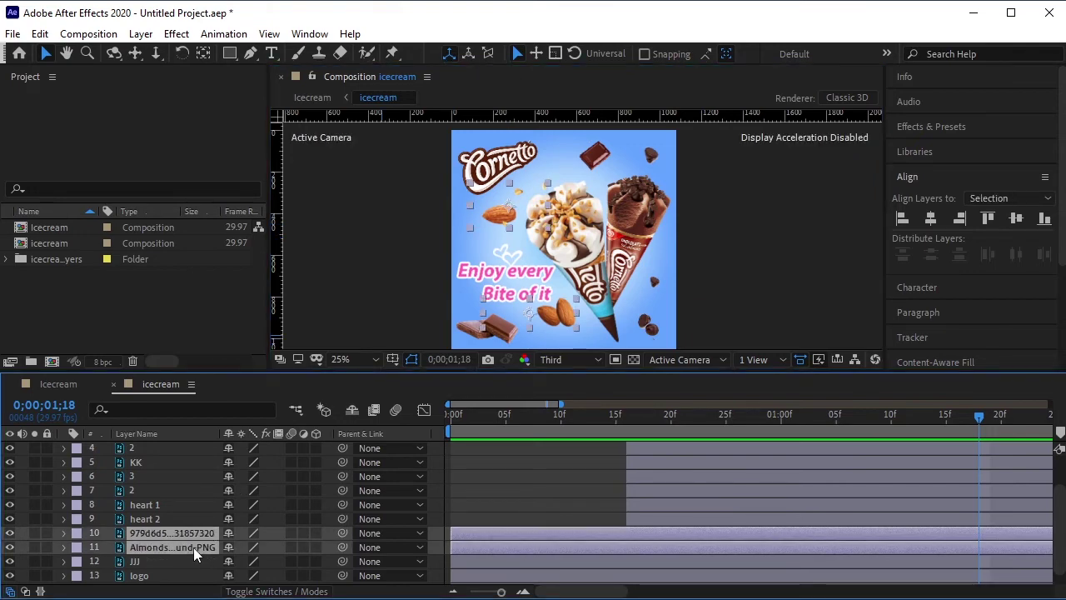
left_click(192, 306)
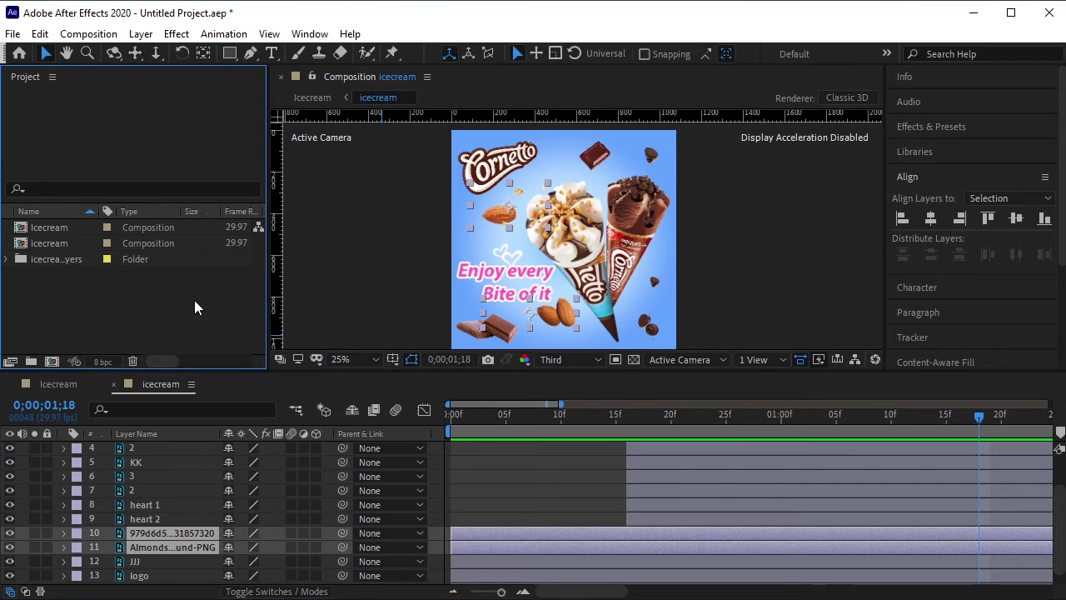
left_click_drag(478, 536, 652, 545)
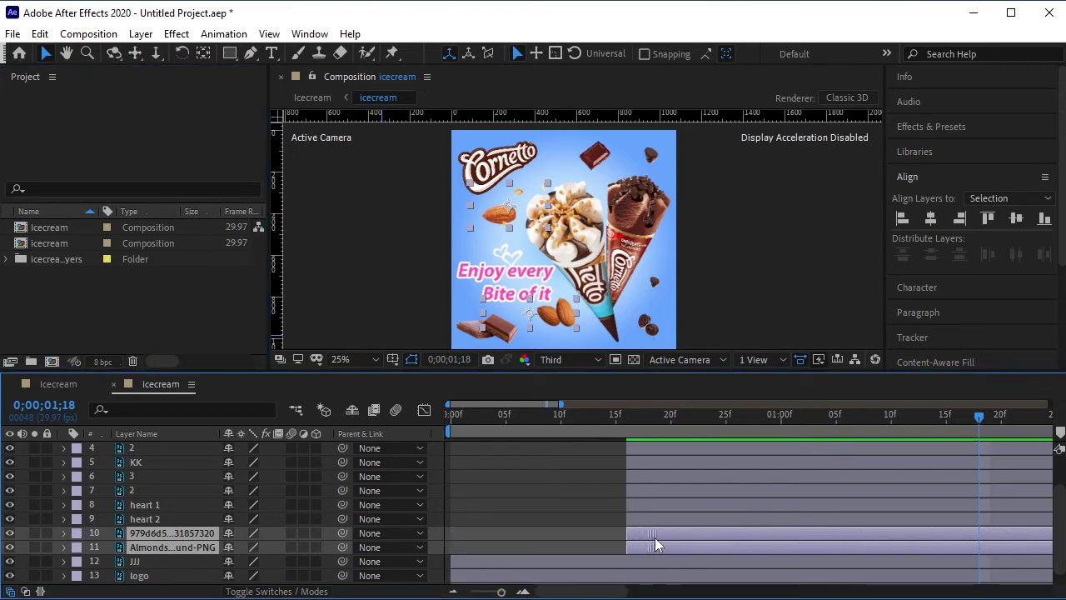
left_click_drag(973, 416, 621, 468)
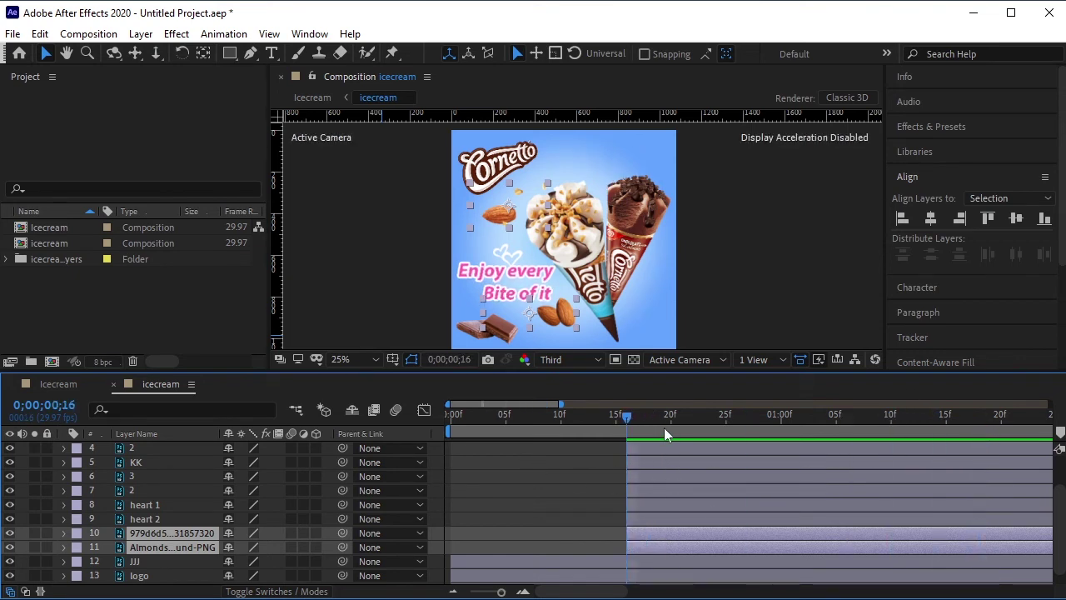
Add position keyframes to both almond layers at 0;00;00;25, keeping the almonds at their current places.
left_click_drag(627, 421, 725, 428)
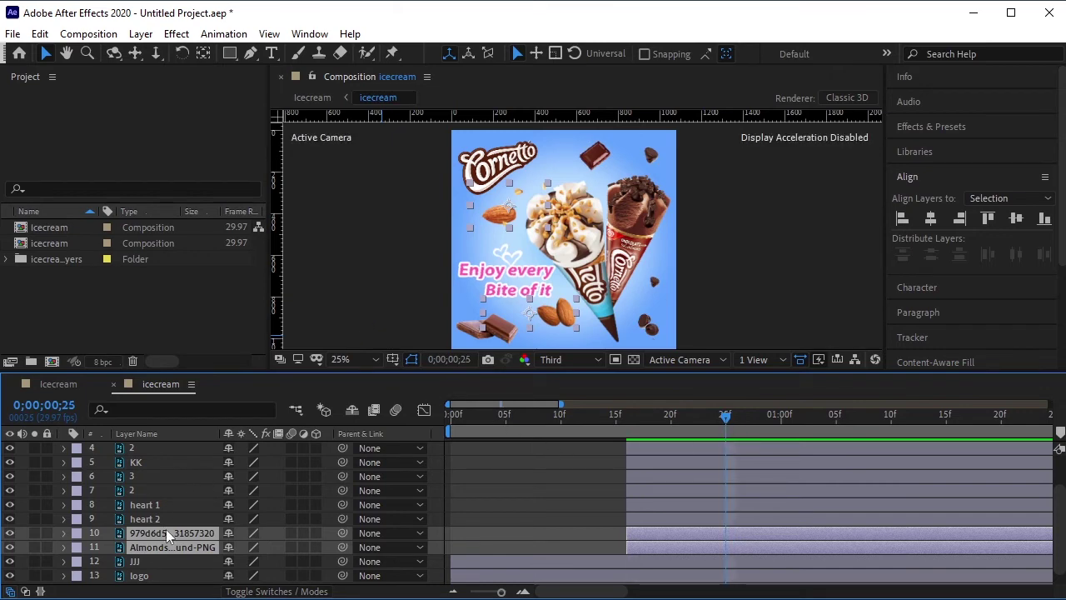
key("p")
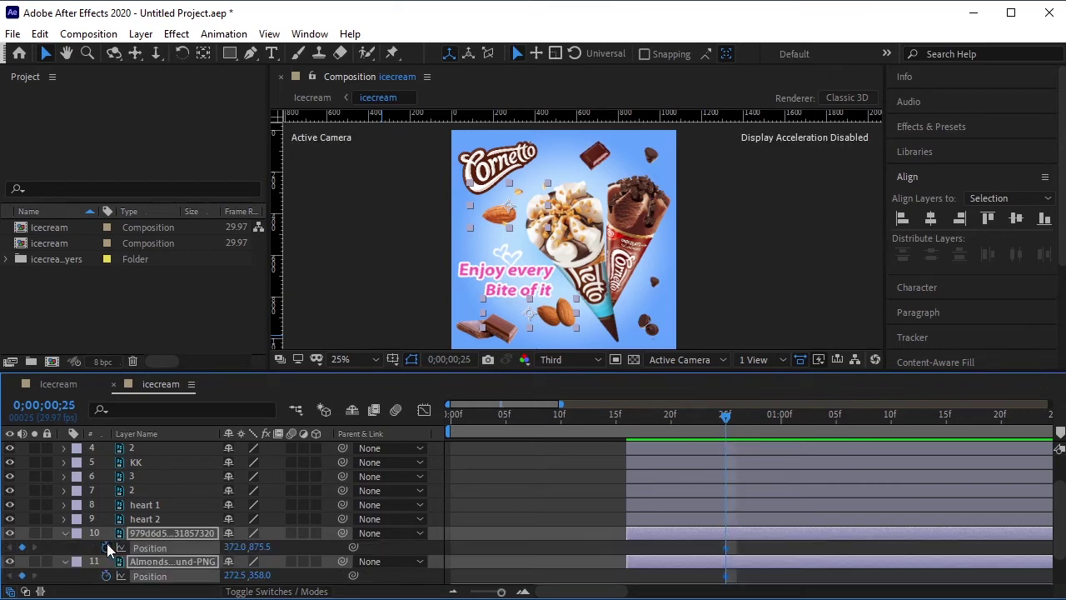
scroll(193, 533, "down", 1)
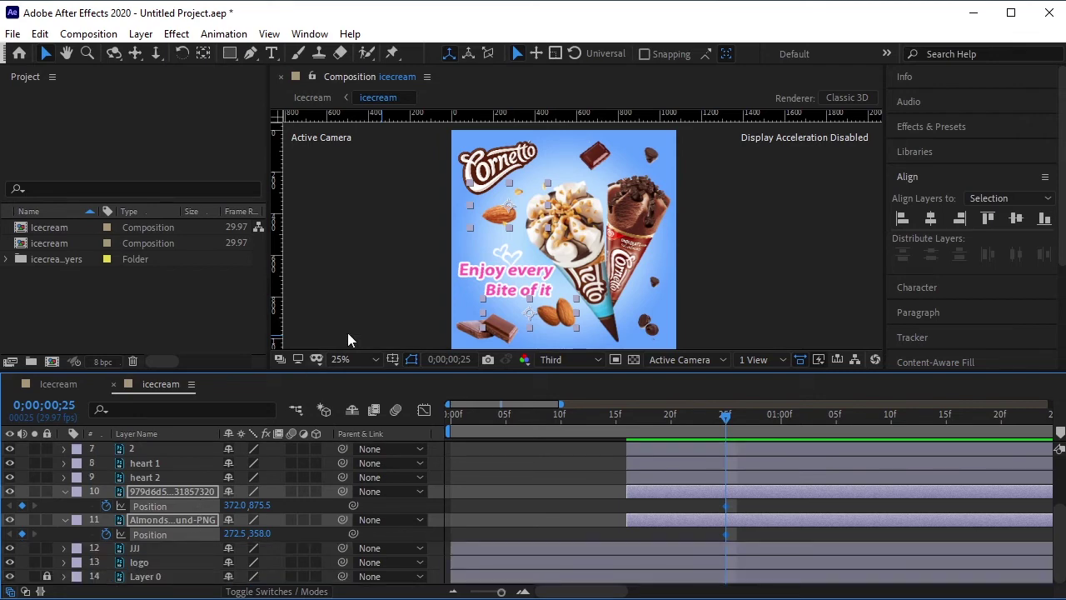
left_click(365, 311)
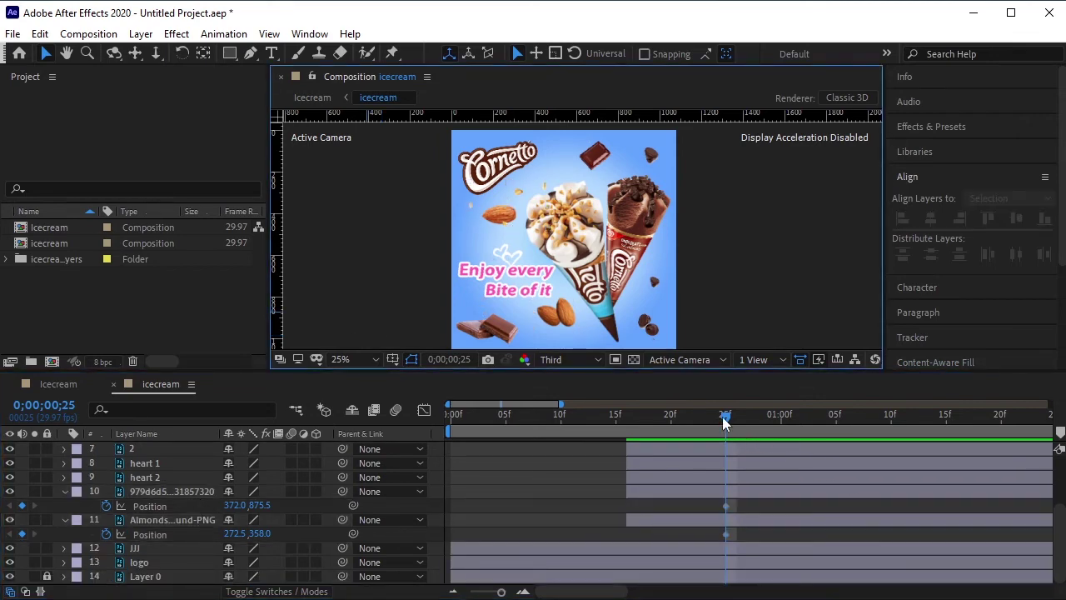
At 0;00;00;16, move the lower almonds and the upper almond onto the vanilla cone, to about 432, 423.5 and 620.5, 470.
left_click_drag(723, 417, 627, 437)
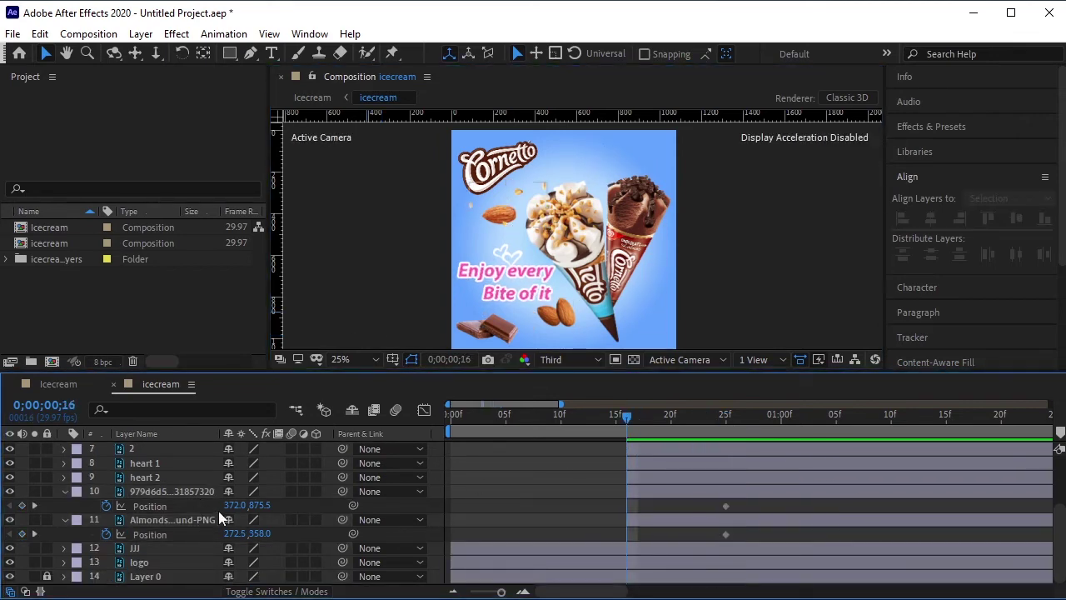
left_click(176, 490)
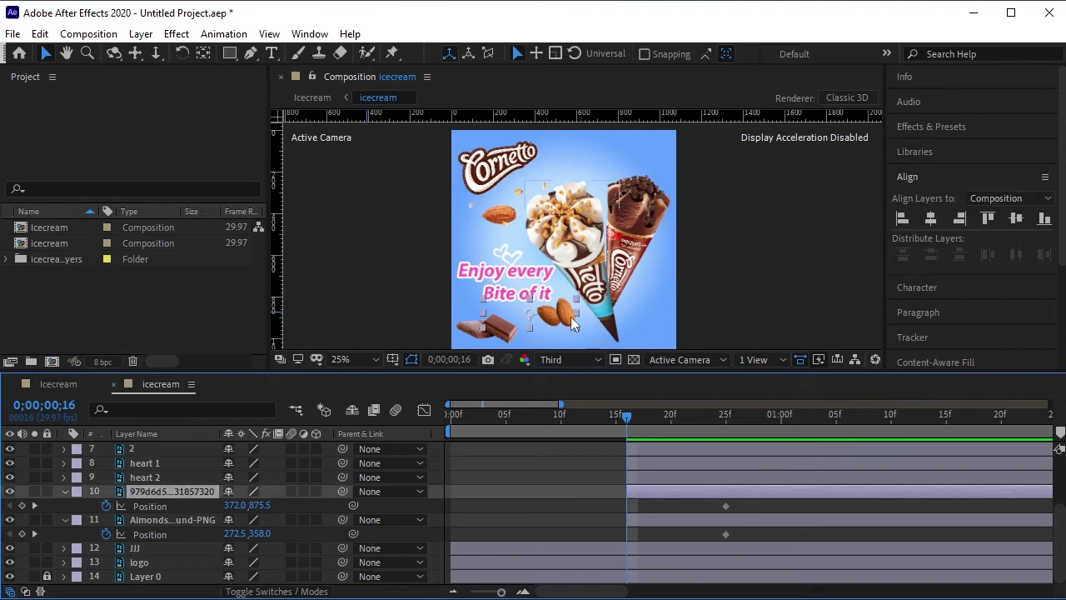
left_click_drag(571, 316, 567, 226)
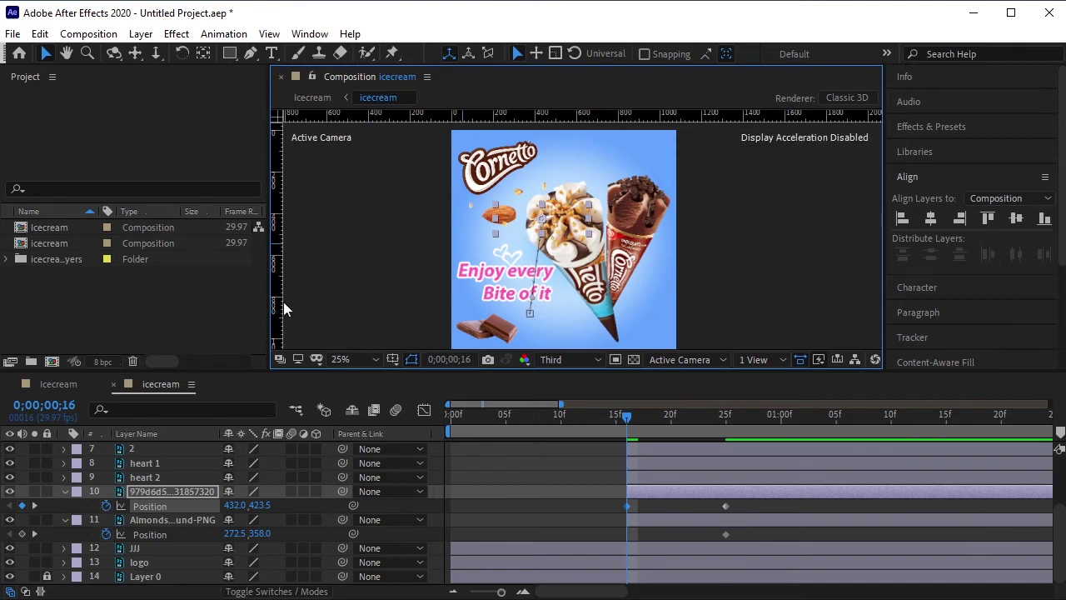
left_click(163, 517)
left_click_drag(511, 215, 581, 242)
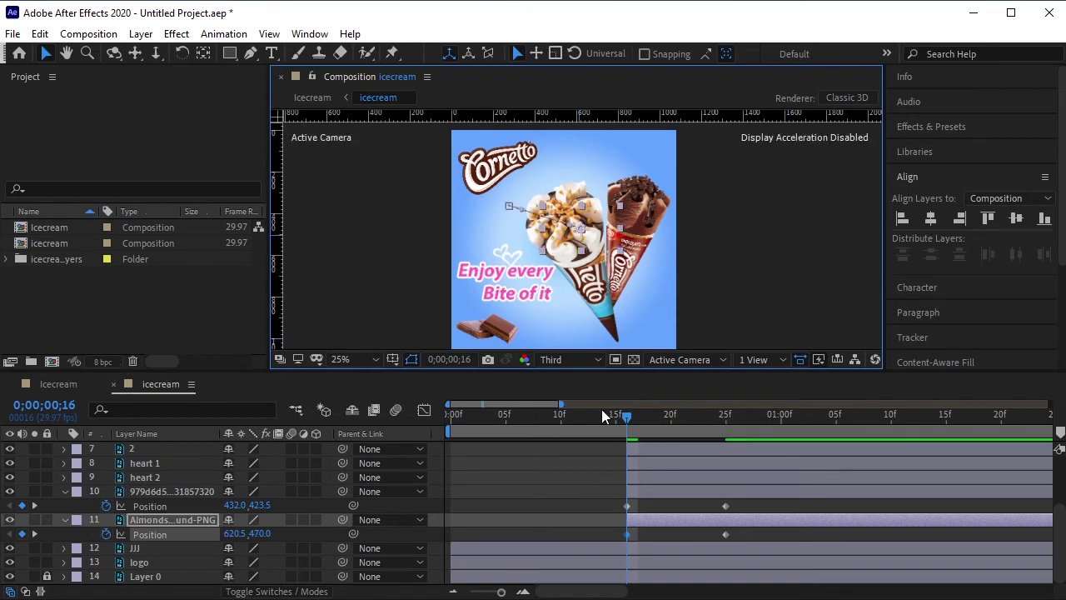
Preview the almonds' movement out of the vanilla cone, and collapse both almond layers' properties.
left_click(386, 297)
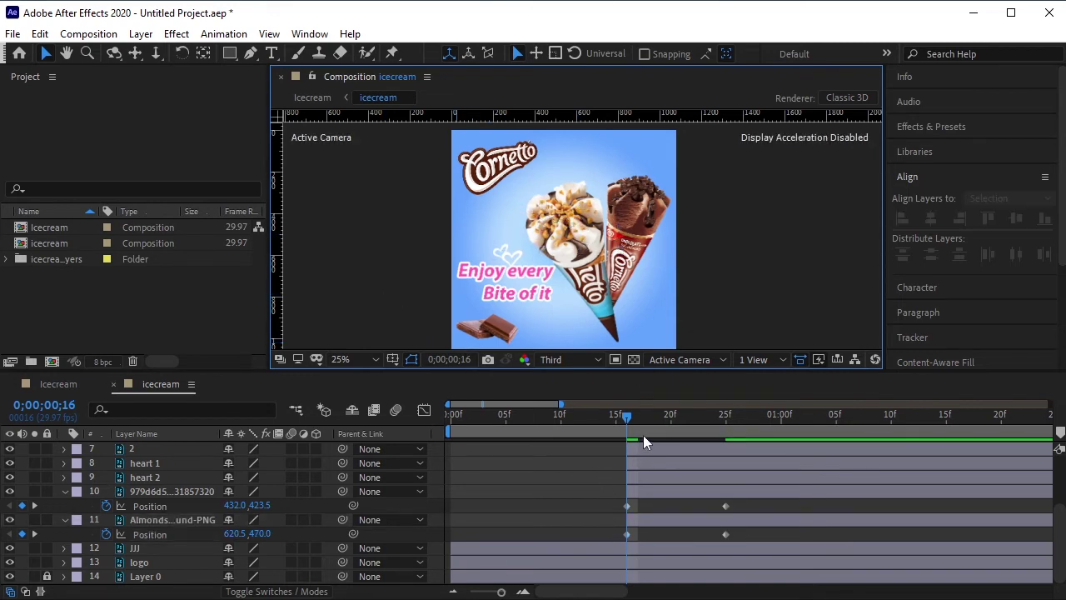
key("space")
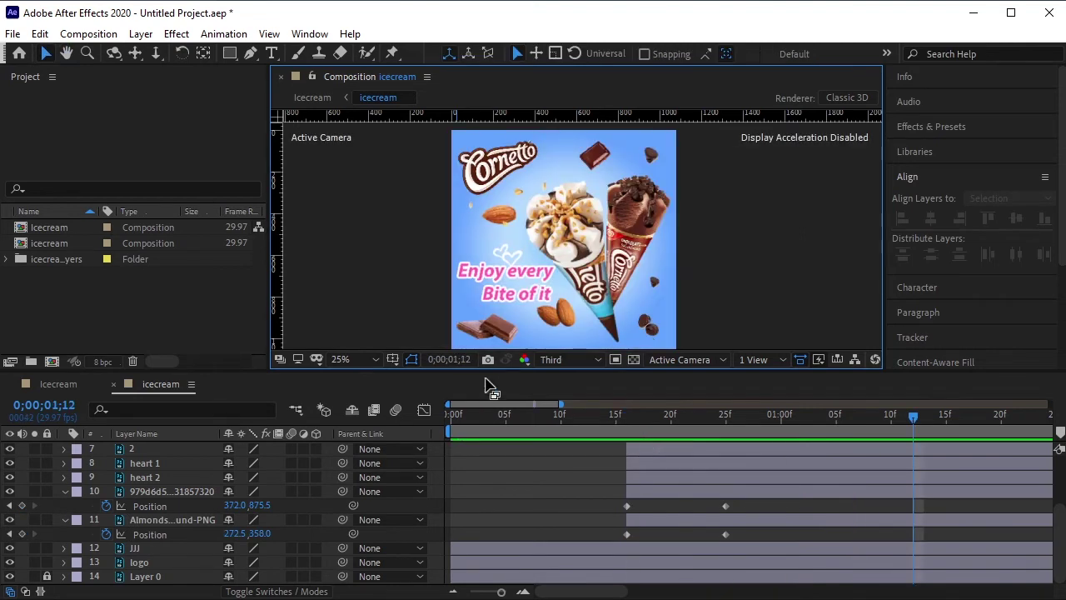
left_click(505, 337)
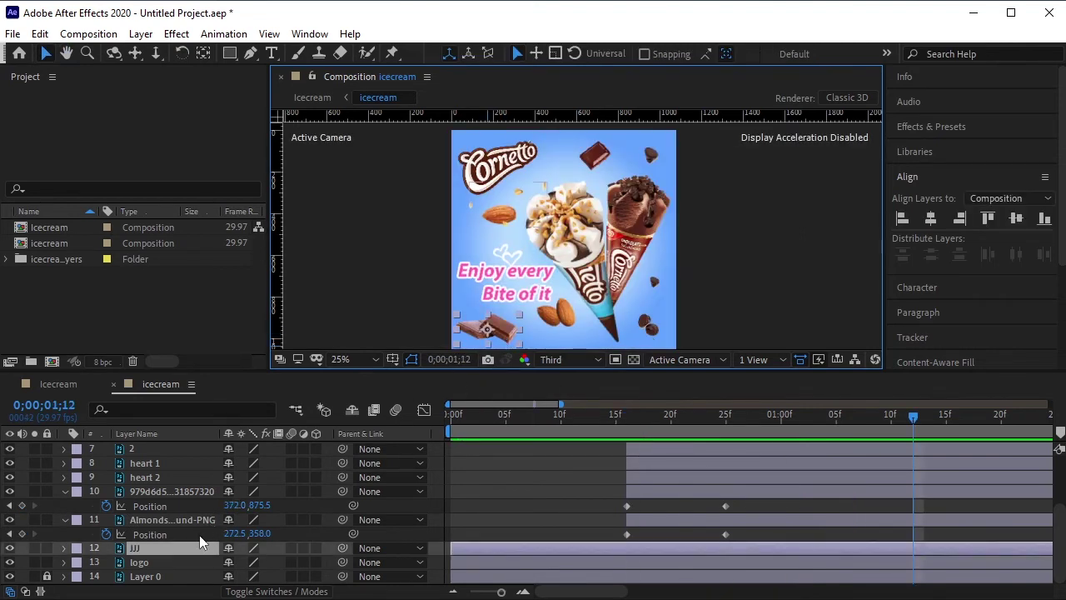
left_click(64, 491)
left_click(63, 519)
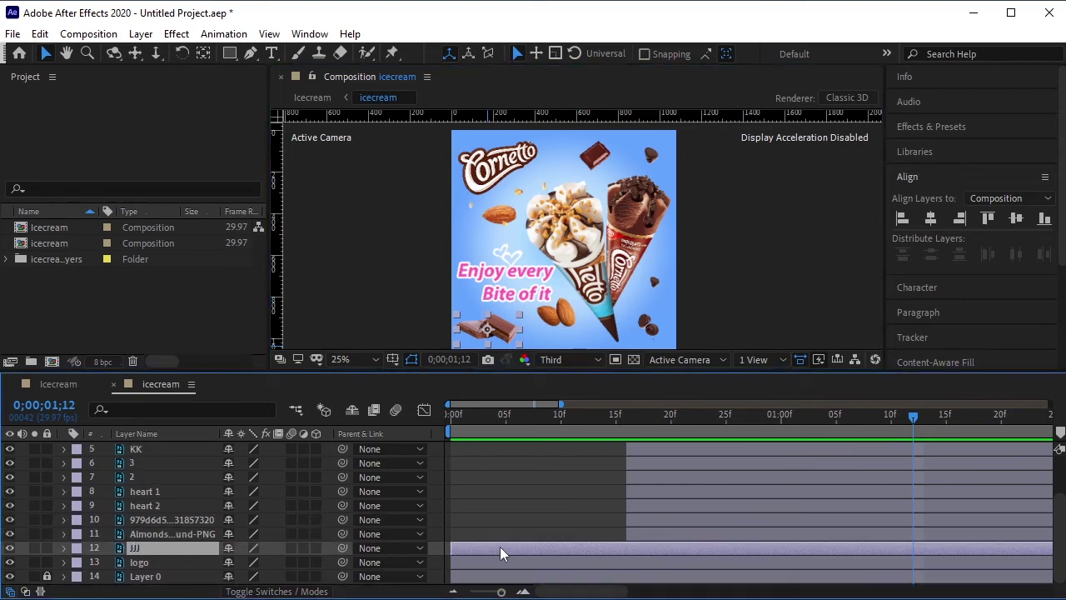
Shift the chocolate bar layer "JJJ" to start at 0;00;00;16 and add a position keyframe to it at 0;00;00;25.
left_click_drag(500, 546, 664, 550)
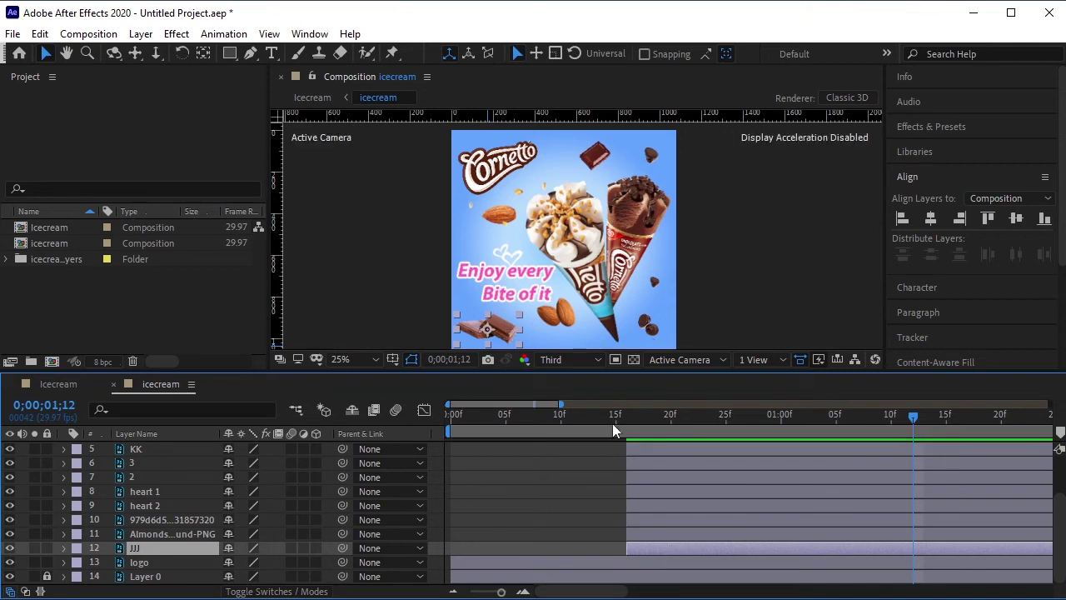
left_click_drag(901, 421, 728, 462)
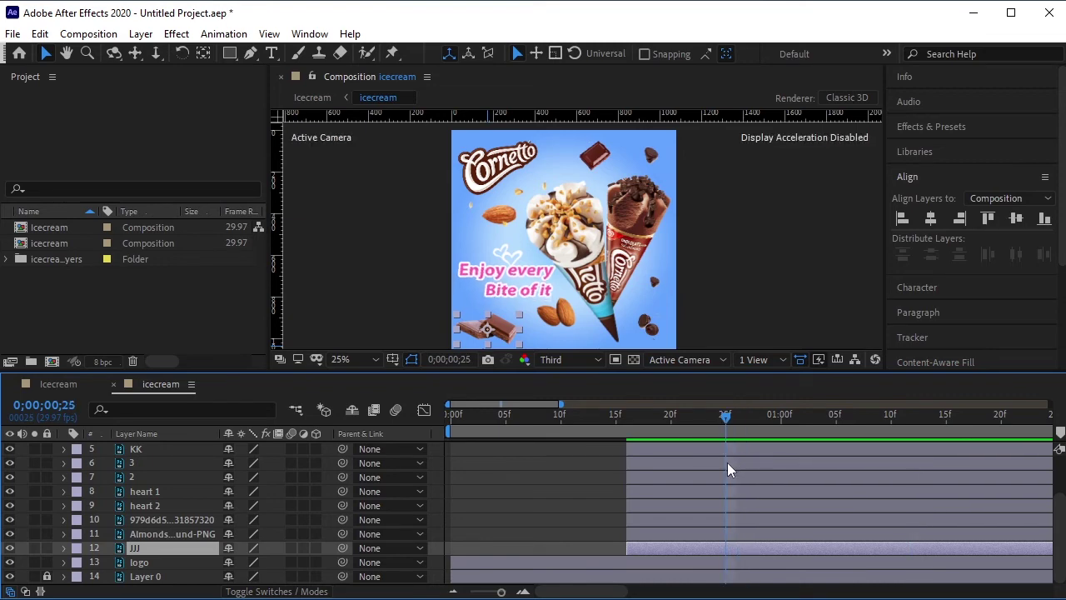
key("p")
left_click(106, 562)
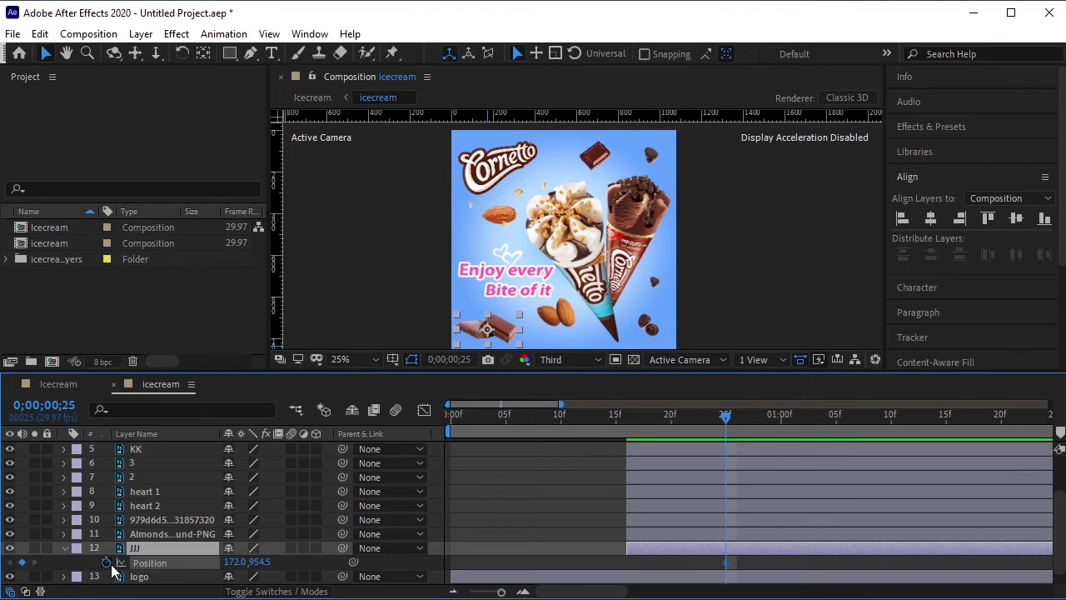
scroll(280, 508, "down", 1)
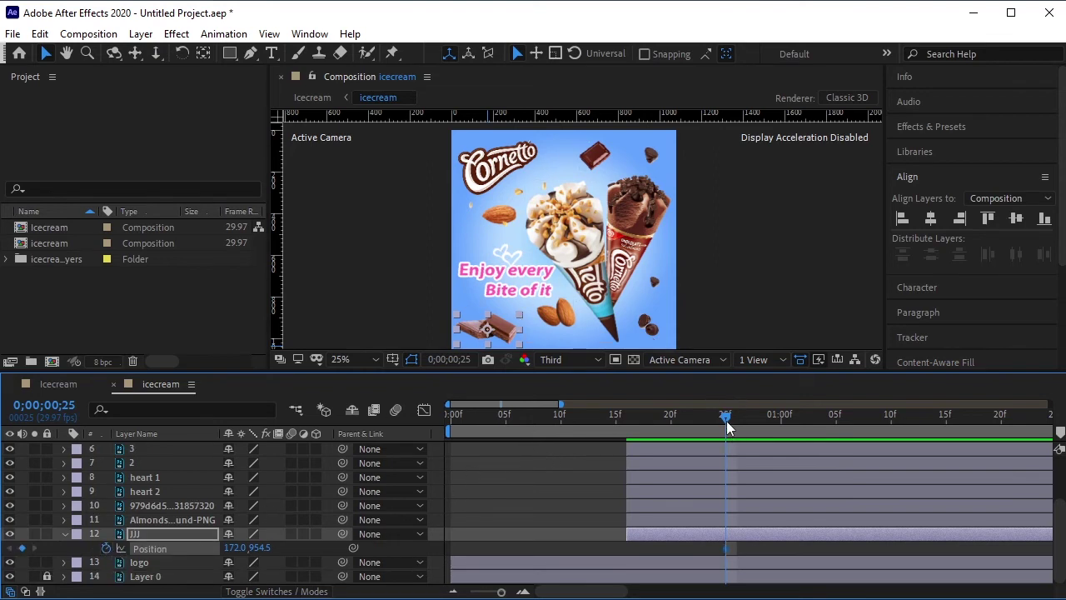
At 0;00;00;16, move the "JJJ" chocolate bar onto the chocolate cone, to about 900, 370.5, and preview its movement.
left_click_drag(727, 416, 626, 442)
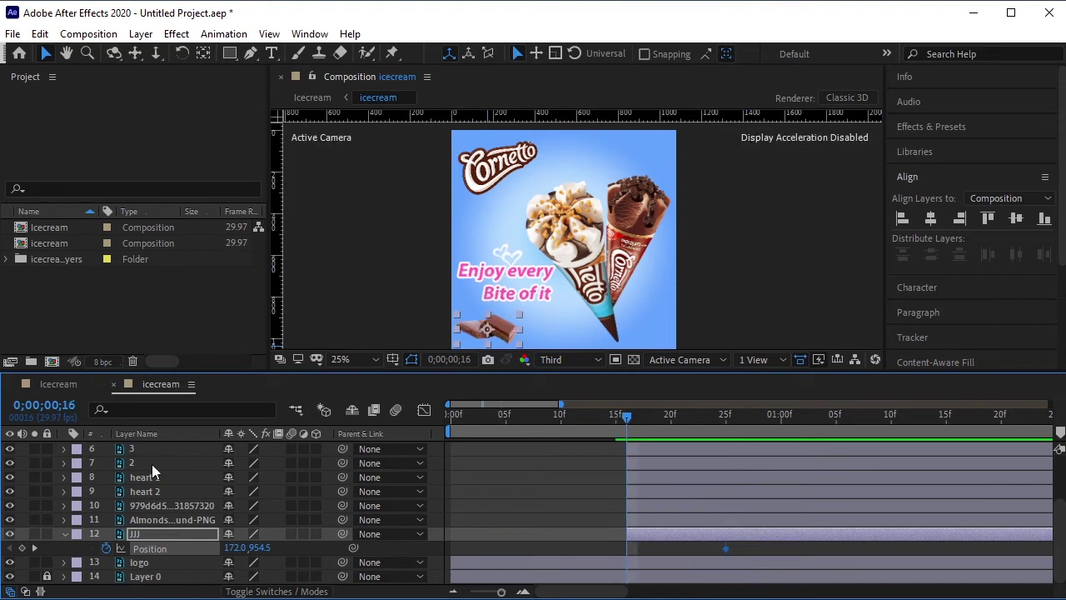
left_click_drag(515, 329, 660, 210)
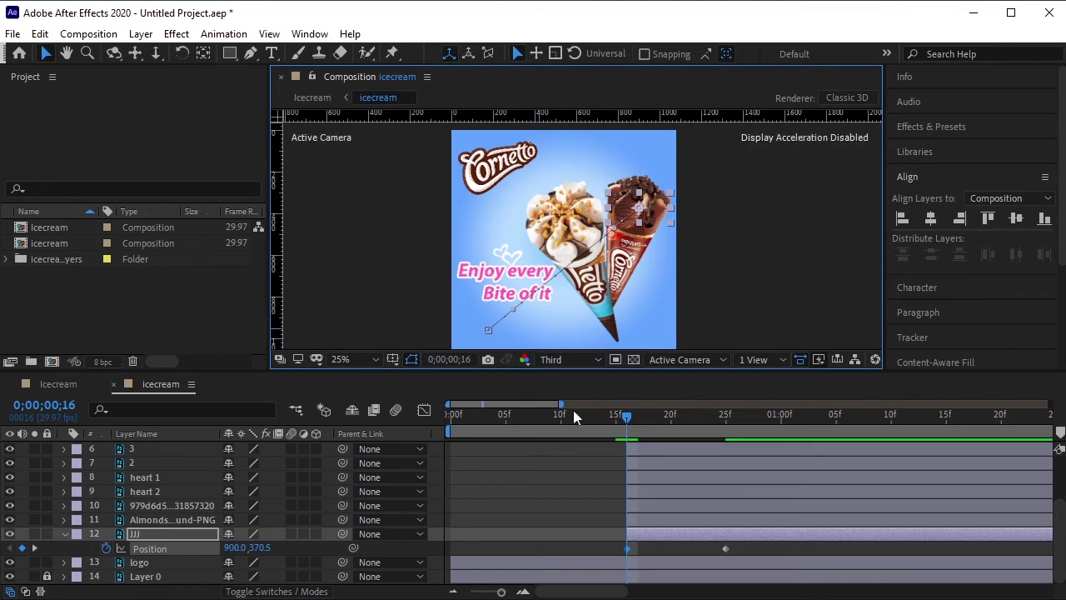
key("space")
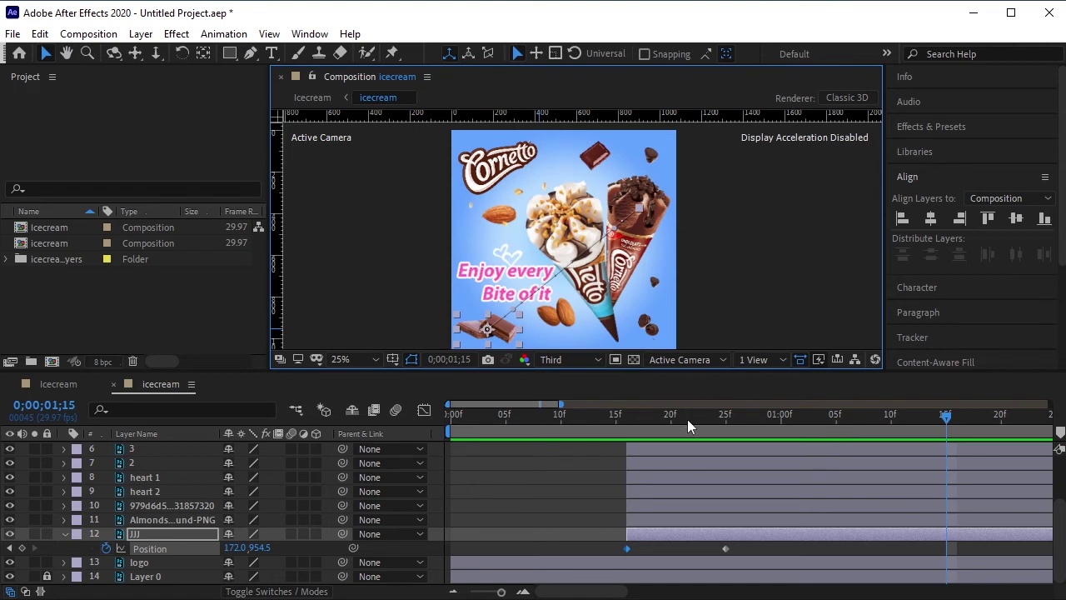
left_click(65, 534)
Find the Wiggle - position preset by searching for "wi" and apply it to the lower almonds layer.
scroll(178, 523, "up", 2)
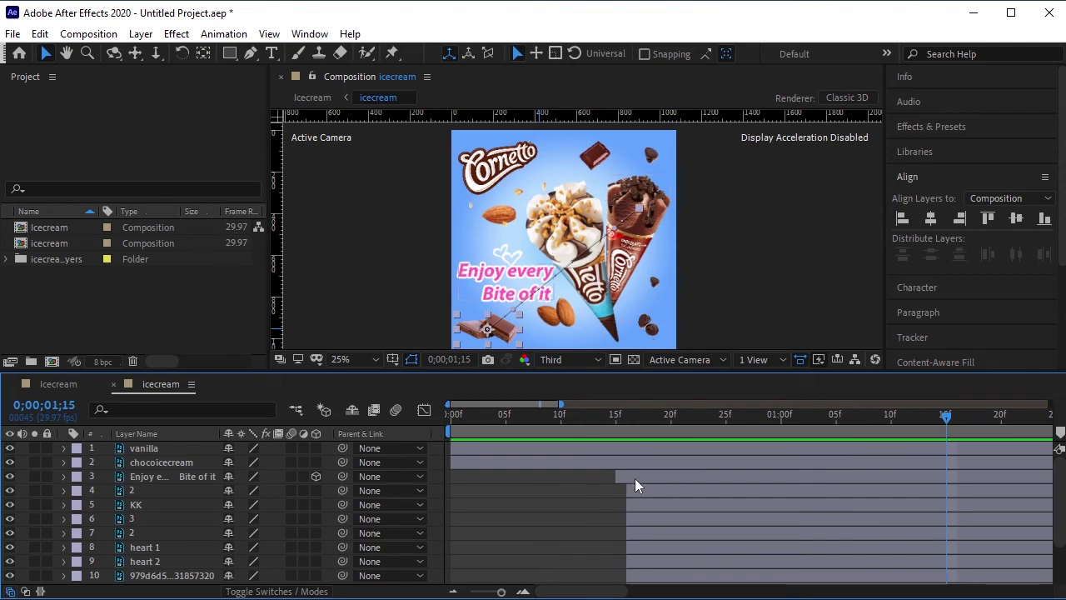
scroll(635, 478, "down", 2)
left_click(391, 250)
left_click(307, 34)
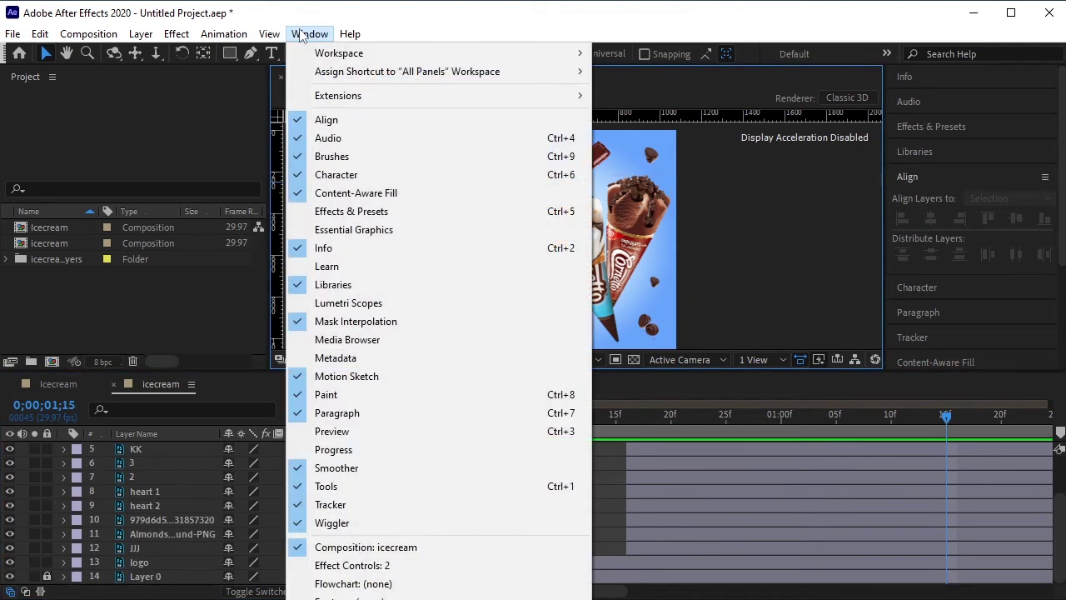
left_click(396, 214)
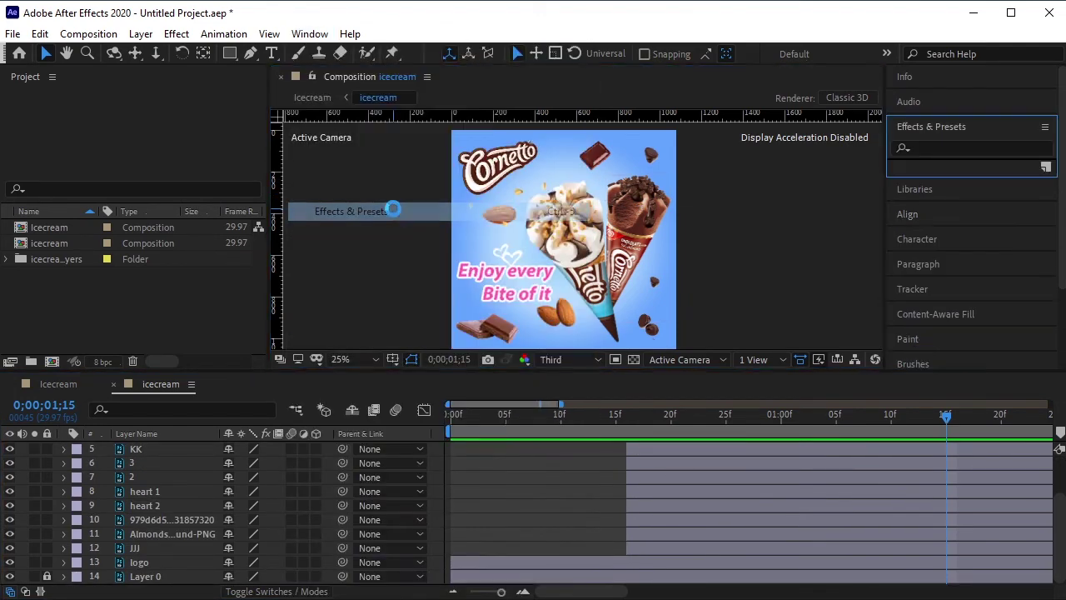
type("wi")
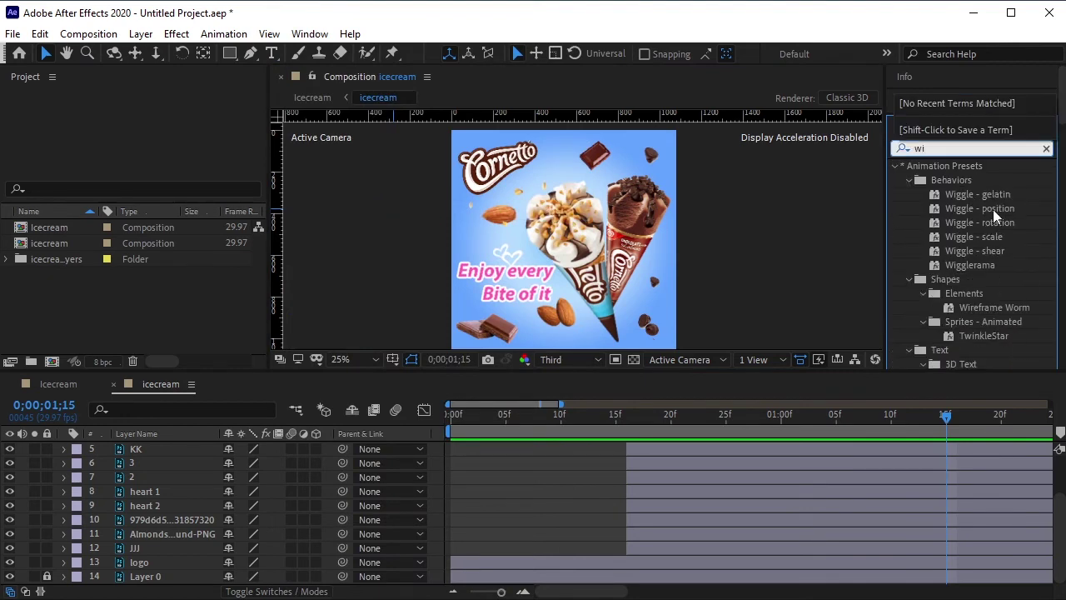
left_click(960, 211)
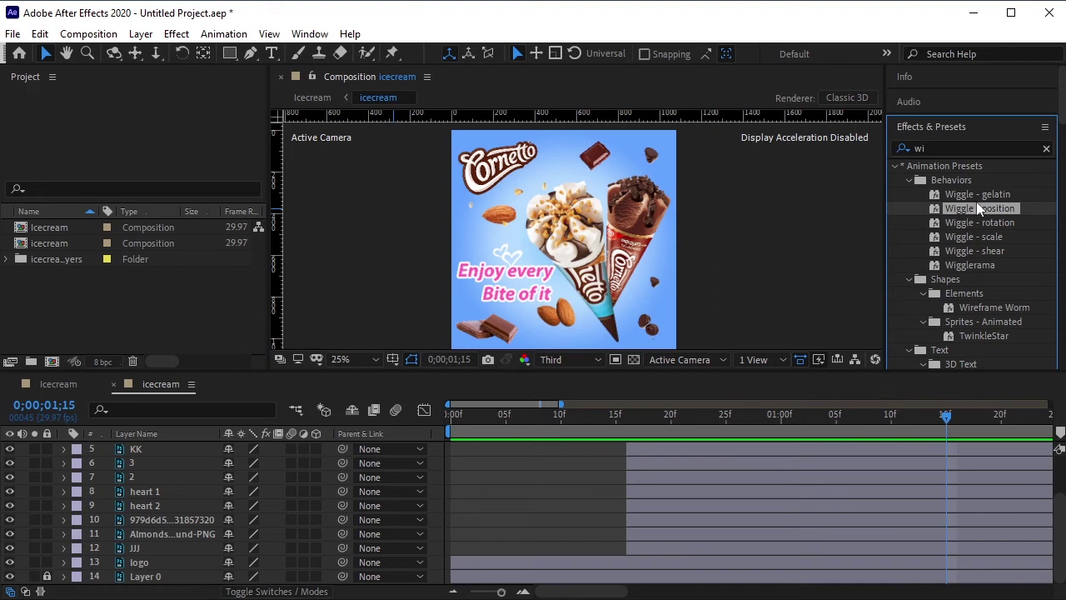
left_click_drag(974, 204, 488, 325)
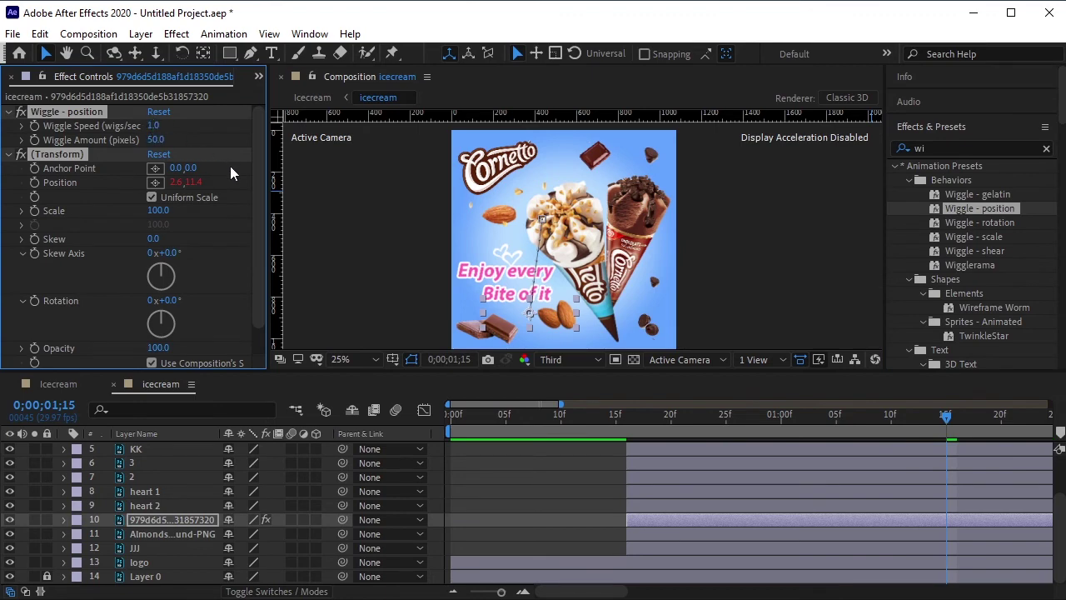
Set the lower almonds' wiggle speed to 0.5 and wiggle amount to 20 pixels, and preview the motion.
left_click_drag(583, 414, 551, 414)
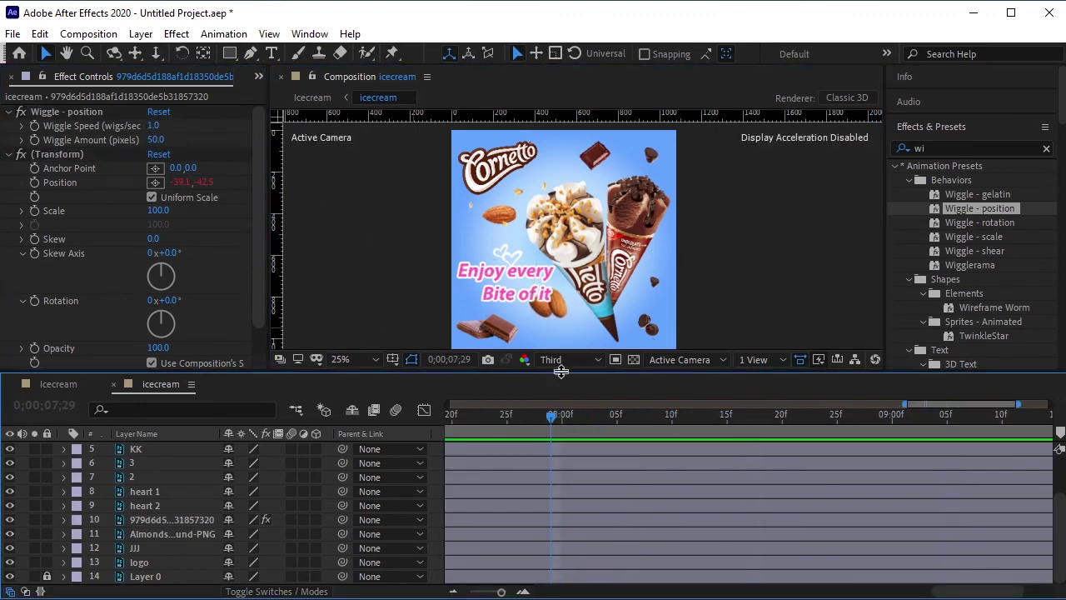
left_click_drag(152, 126, 153, 129)
left_click(153, 127)
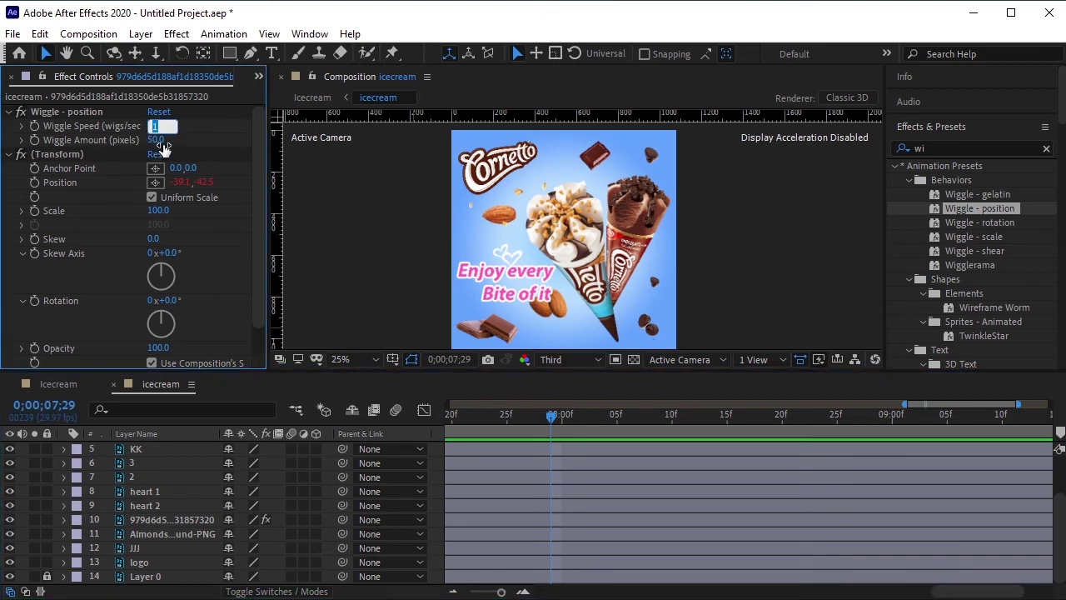
key("BackSpace")
left_click(317, 206)
left_click(158, 140)
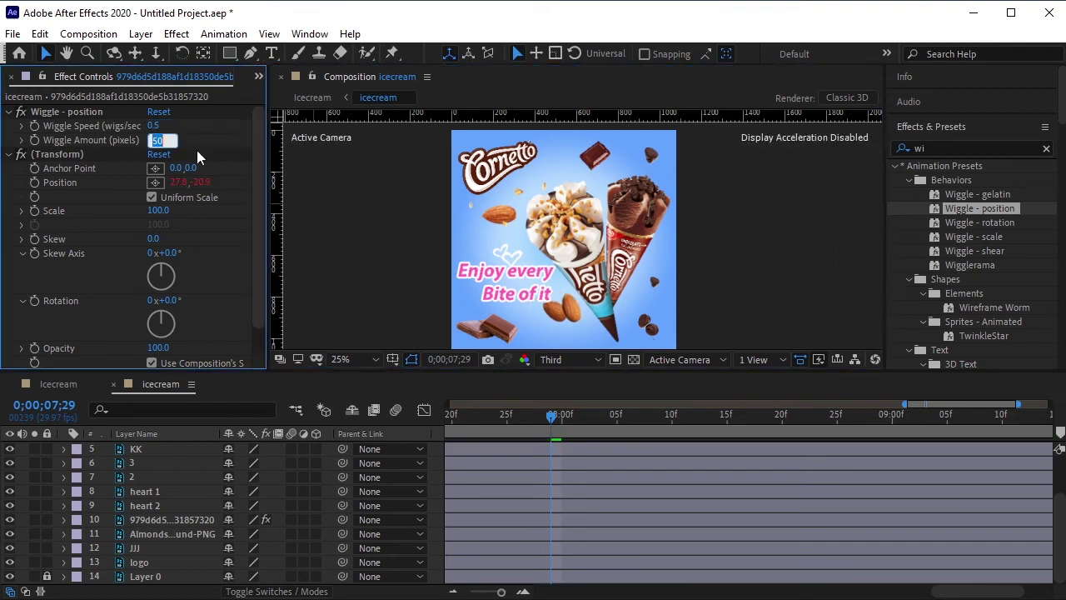
type("20")
left_click(373, 264)
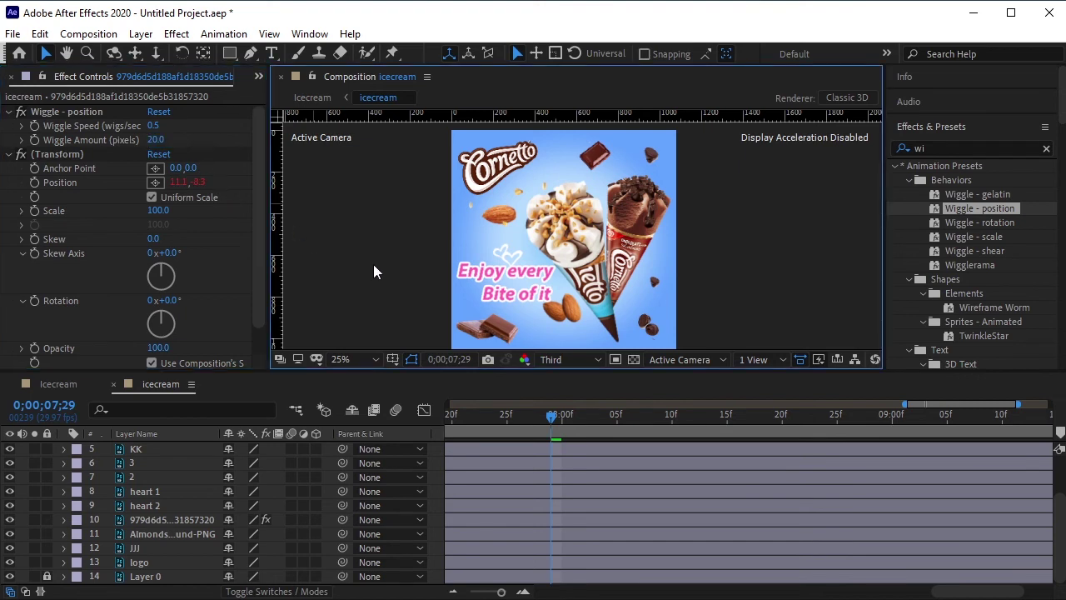
key("space")
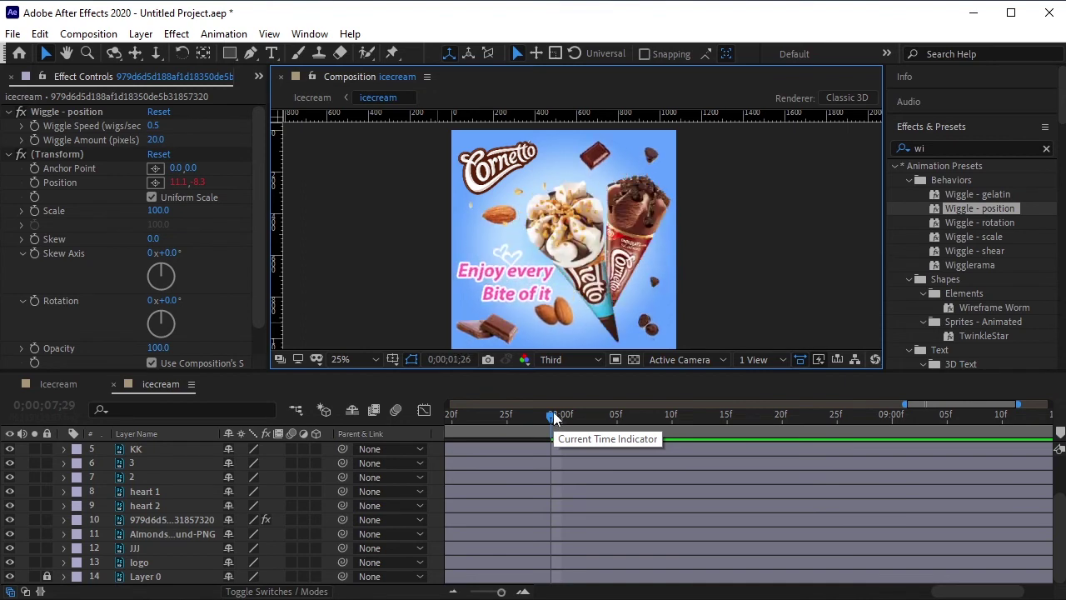
key("space")
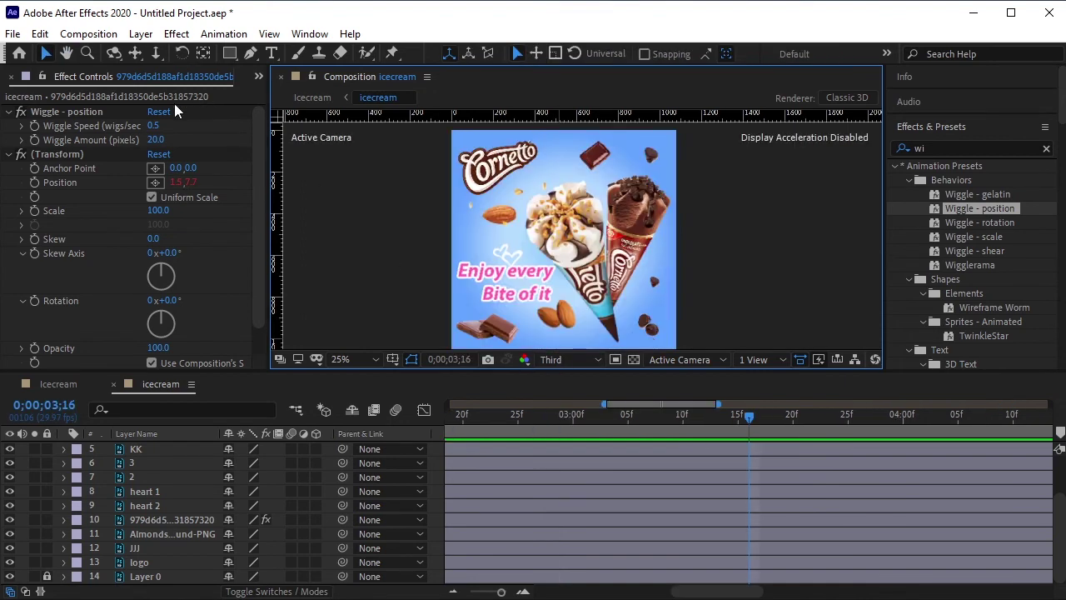
Copy the Wiggle - position and (Transform) effects from the lower almonds layer.
left_click(55, 113)
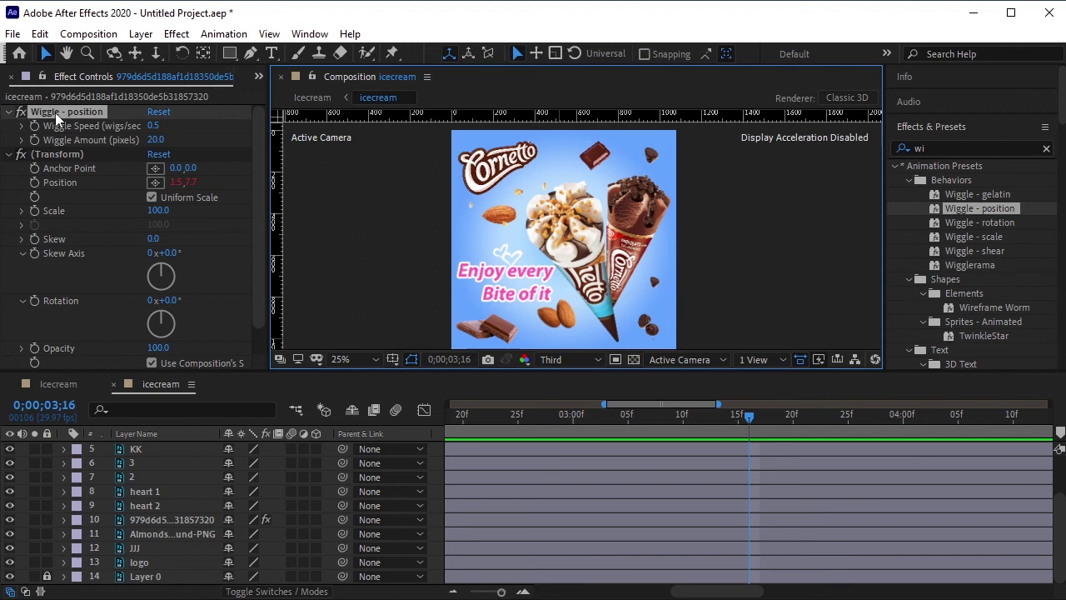
left_click(10, 111)
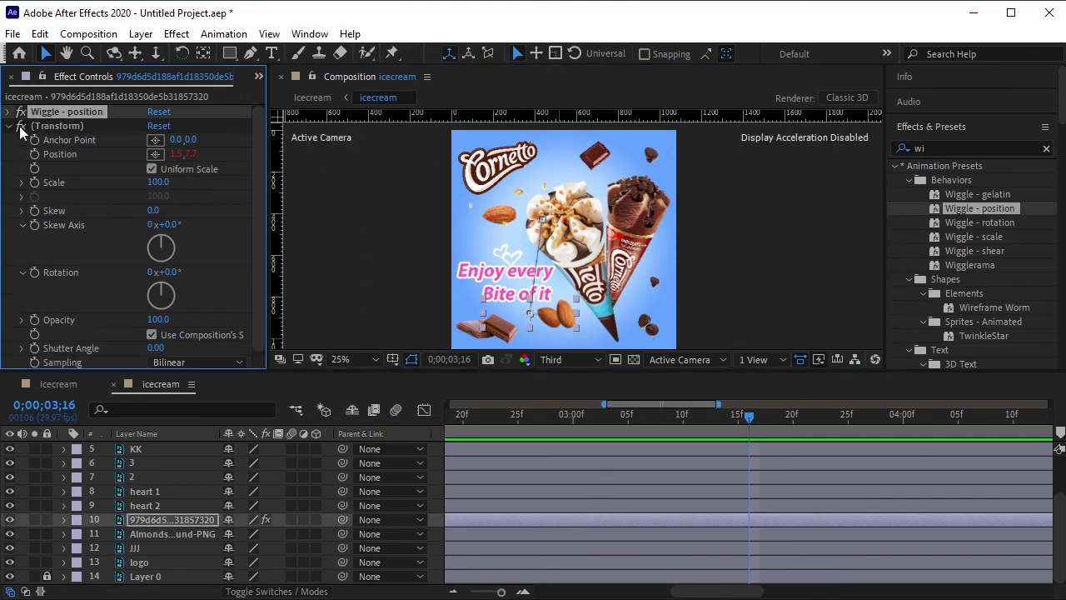
left_click(9, 125)
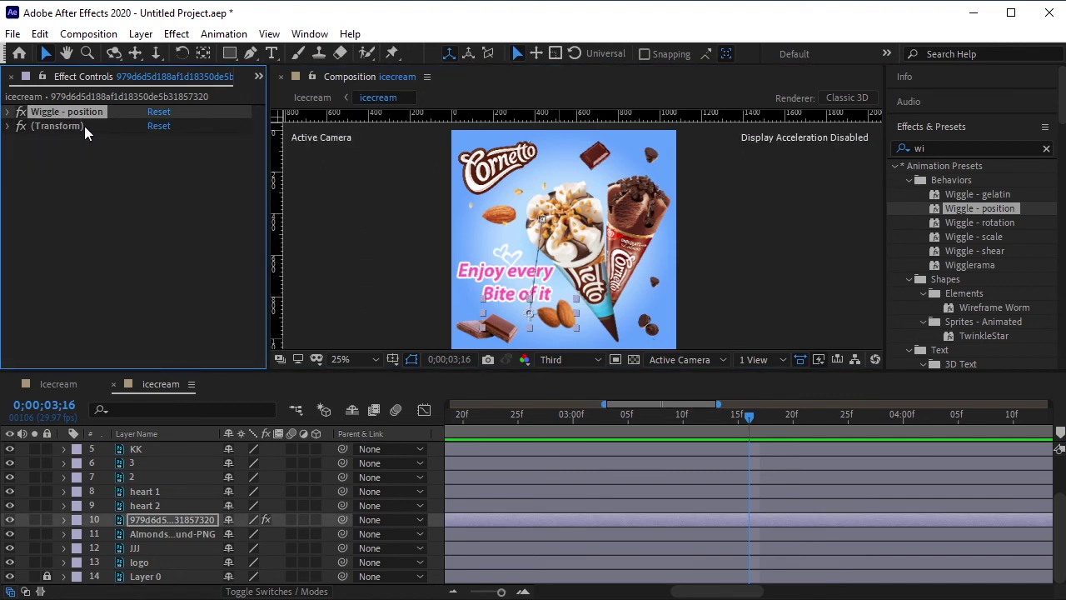
left_click(84, 126, "shift")
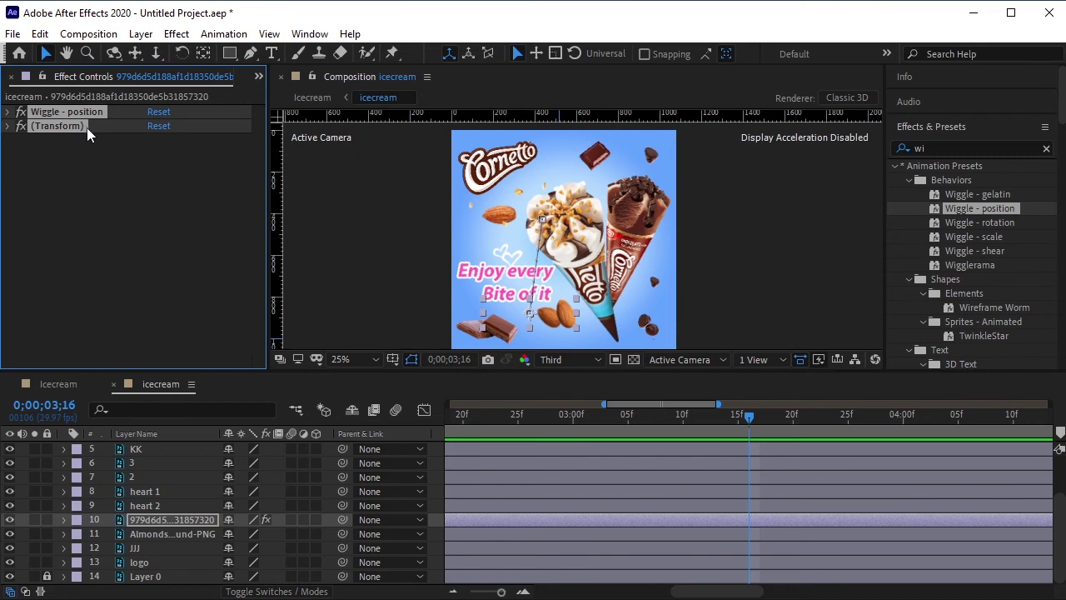
Paste the copied wiggle effects onto layers 4 to 9, from the upper "2" through the Almonds layer, and preview the motion.
scroll(133, 462, "up", 2)
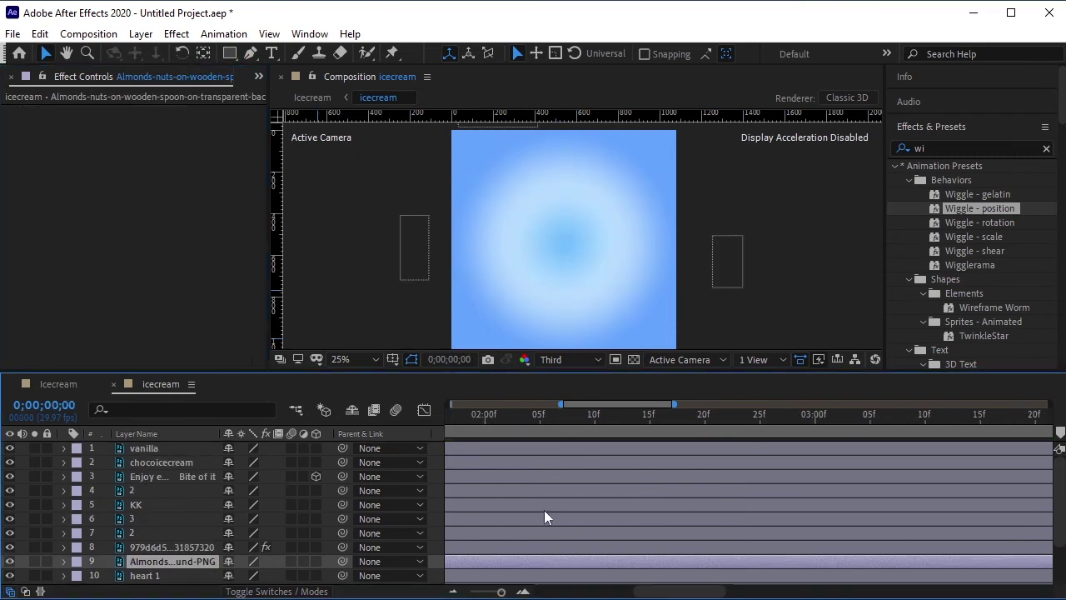
left_click(574, 489)
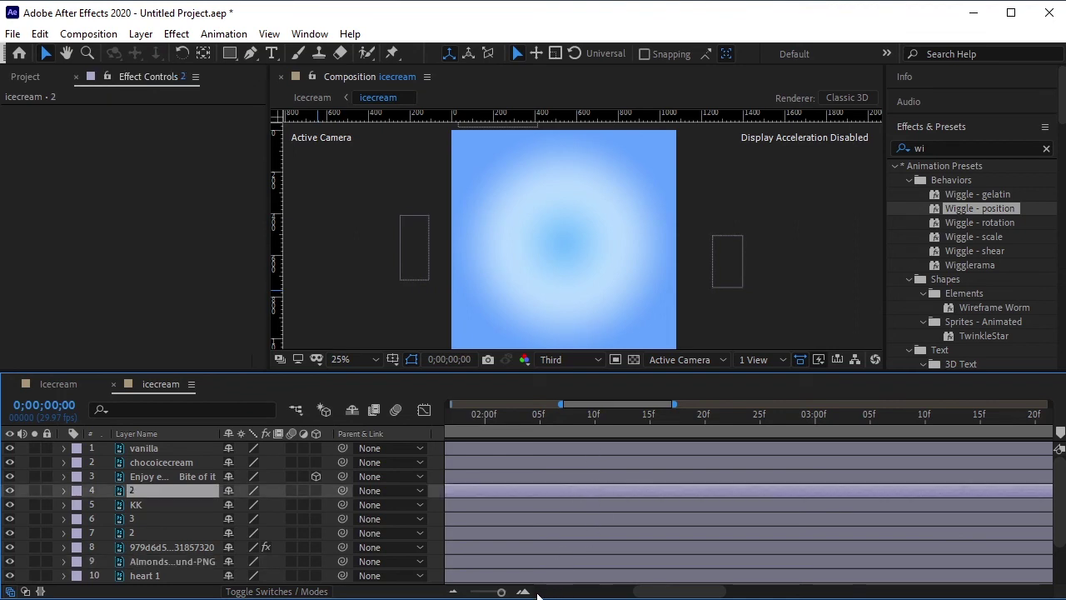
left_click_drag(501, 591, 480, 592)
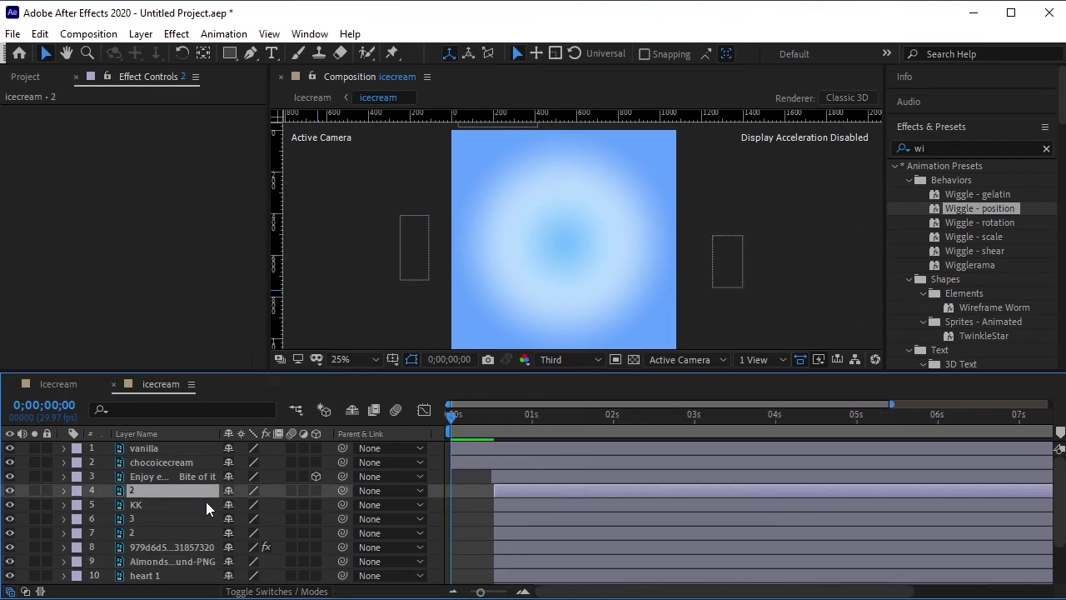
left_click(167, 563, "shift")
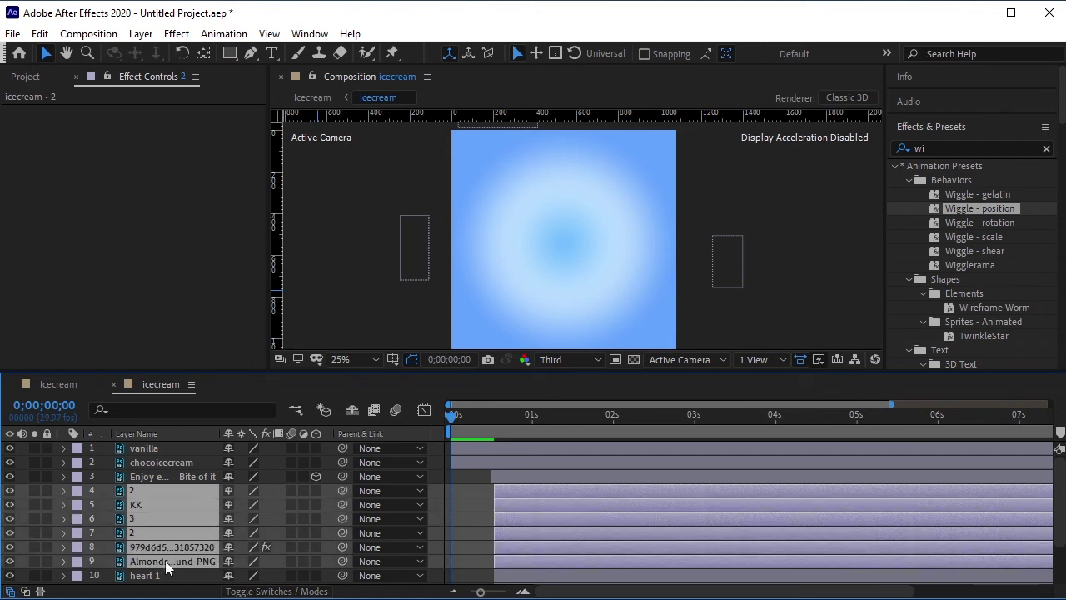
key("Return")
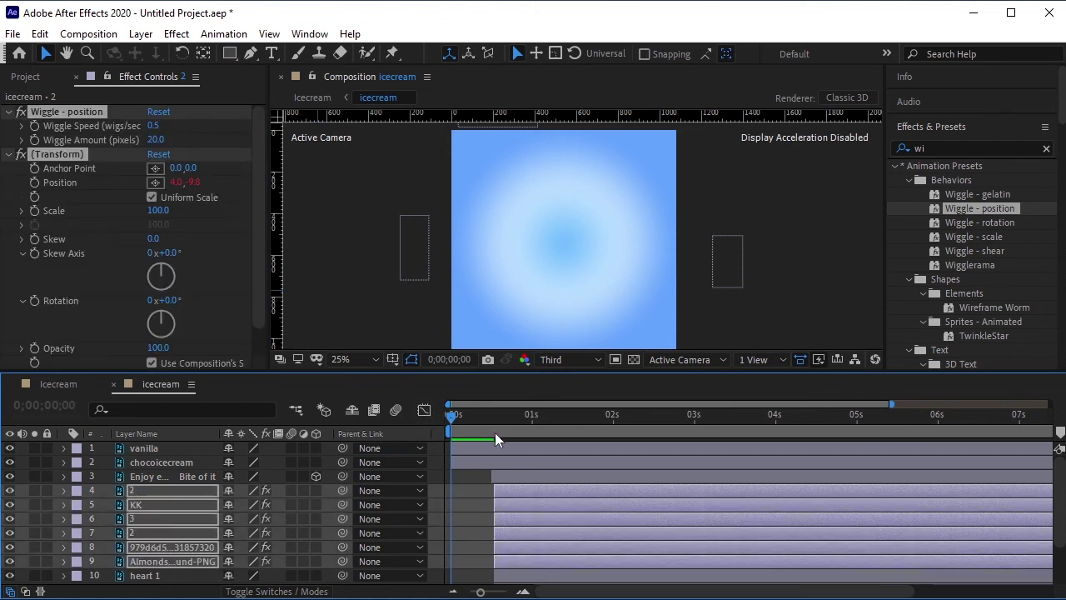
key("space")
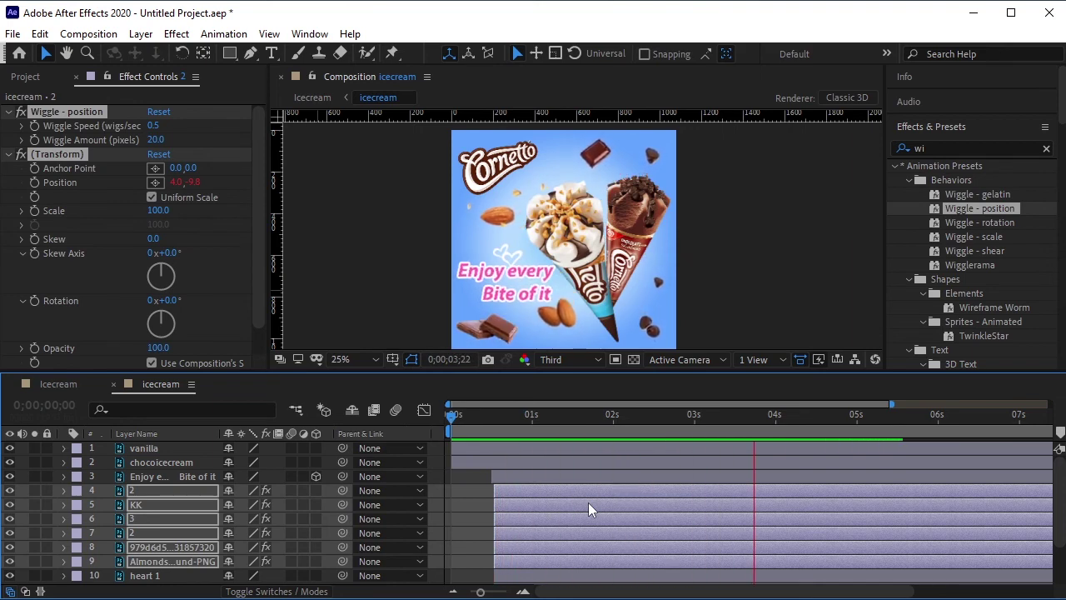
key("space")
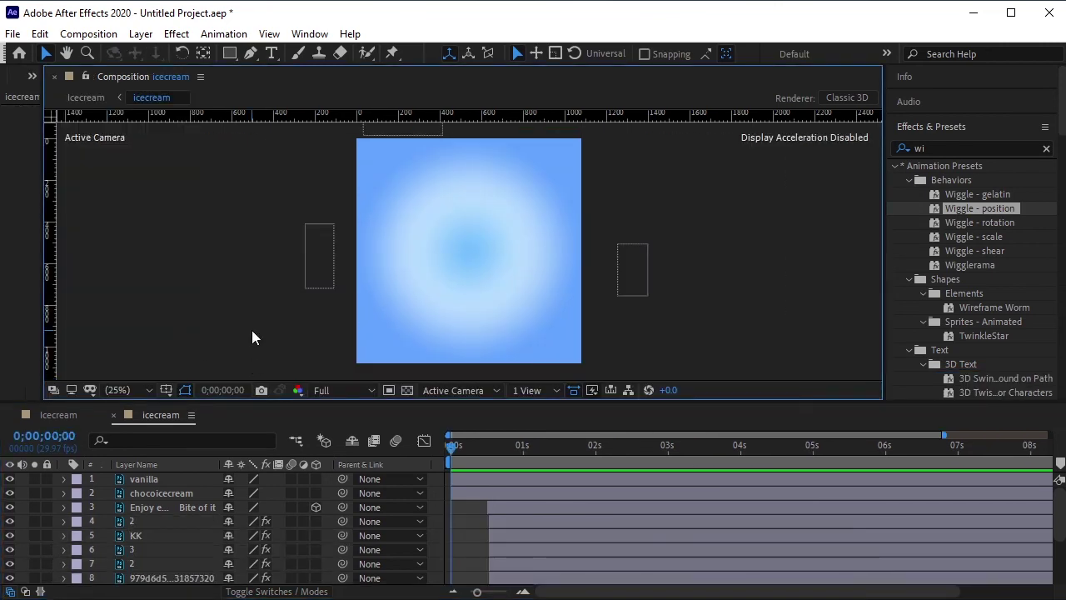
Reveal all layers' keyframes and apply Easy Ease to the position, scale and rotation keyframes of "vanilla" and "chocoicecream".
key("u")
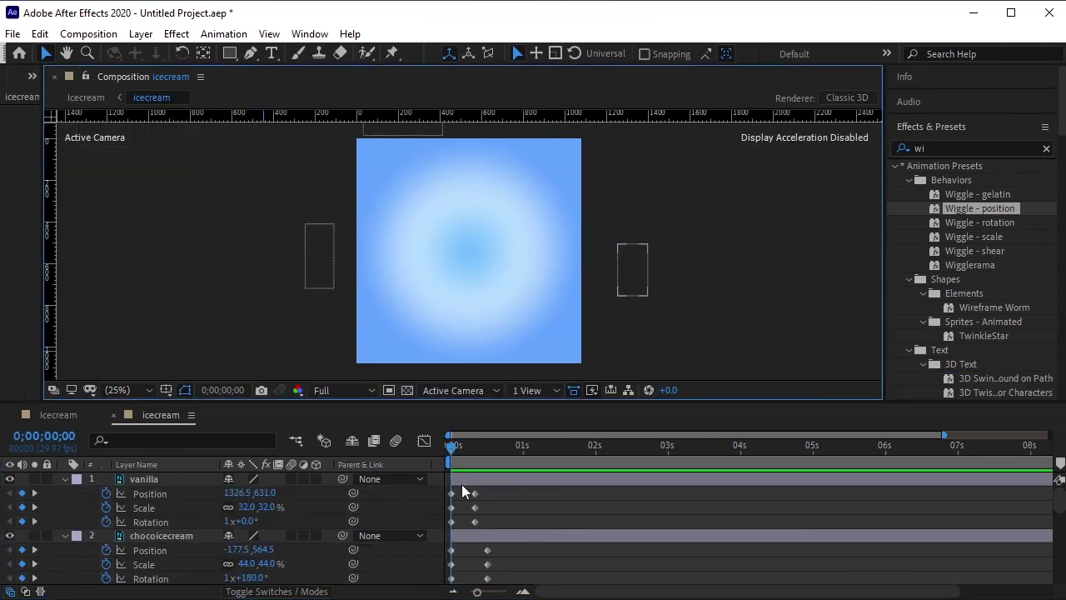
left_click_drag(514, 494, 446, 528)
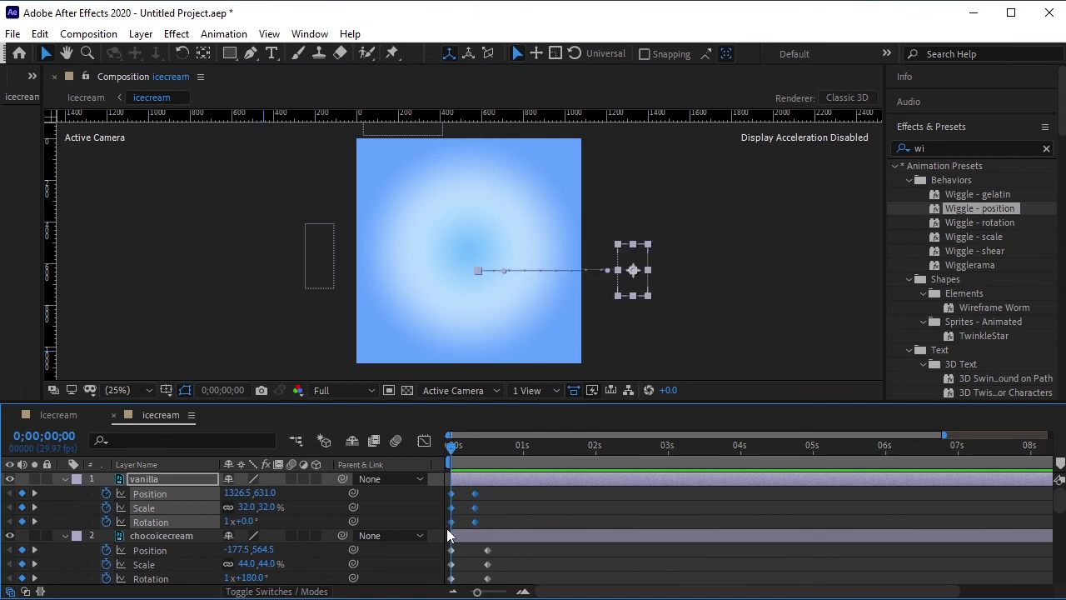
key("F9")
scroll(526, 548, "down", 3)
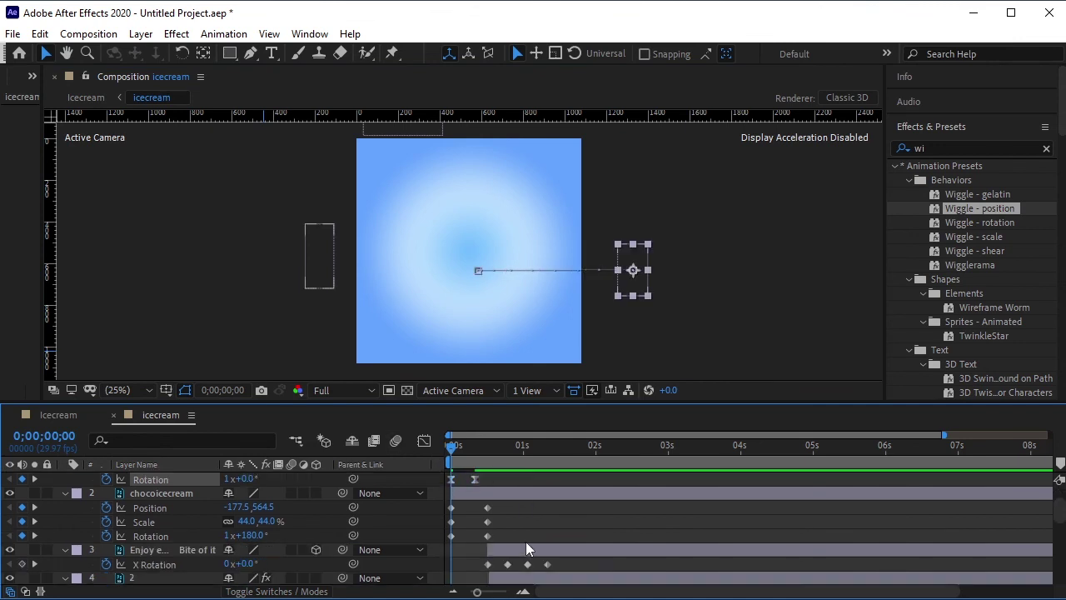
left_click_drag(507, 508, 441, 540)
key("F9")
Apply Easy Ease to the slogan text's X Rotation keyframes and the position keyframes of the layers below it, then collapse their properties.
scroll(498, 535, "down", 3)
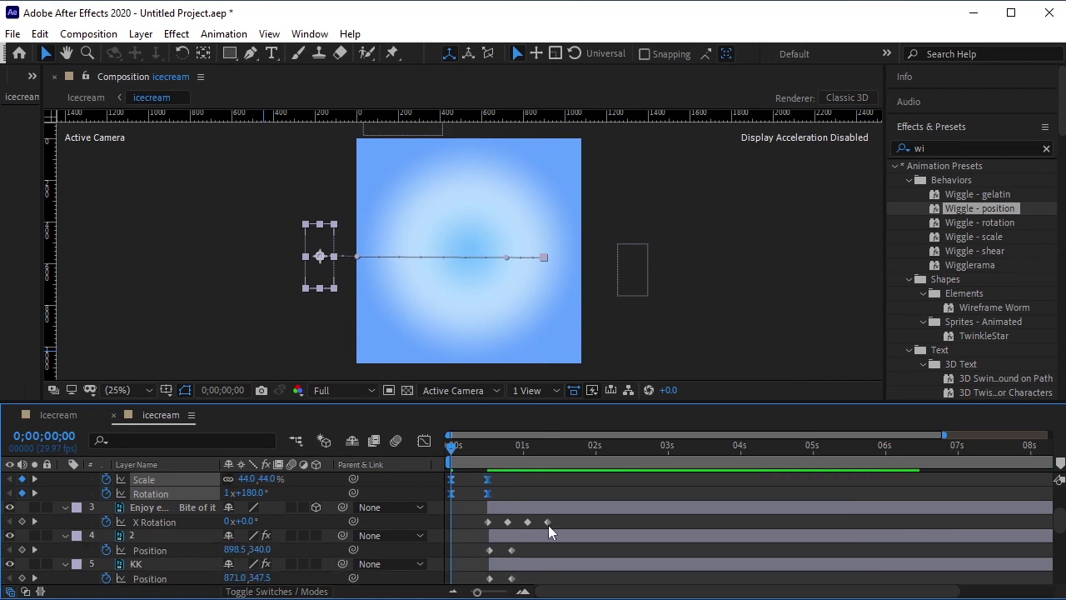
left_click_drag(571, 521, 485, 529)
key("F9")
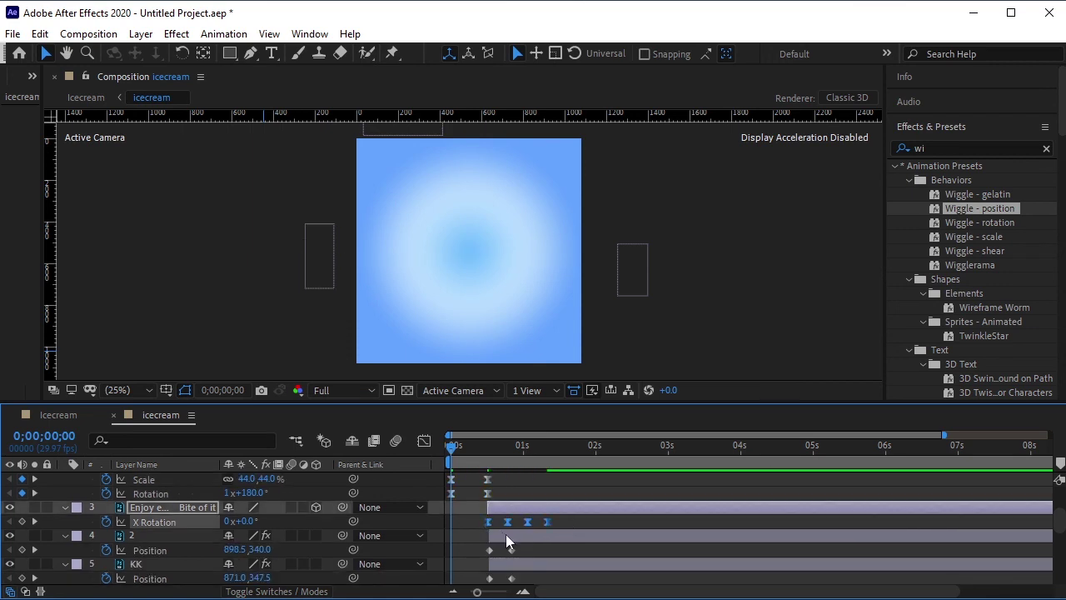
scroll(506, 534, "down", 6)
left_click_drag(535, 494, 431, 598)
key("F9")
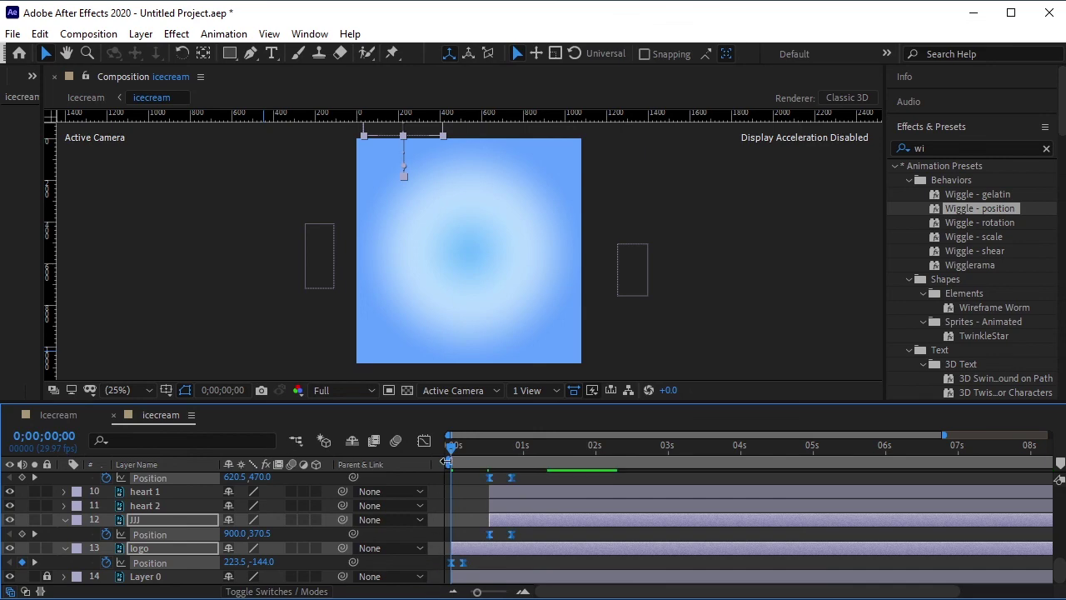
left_click(64, 520)
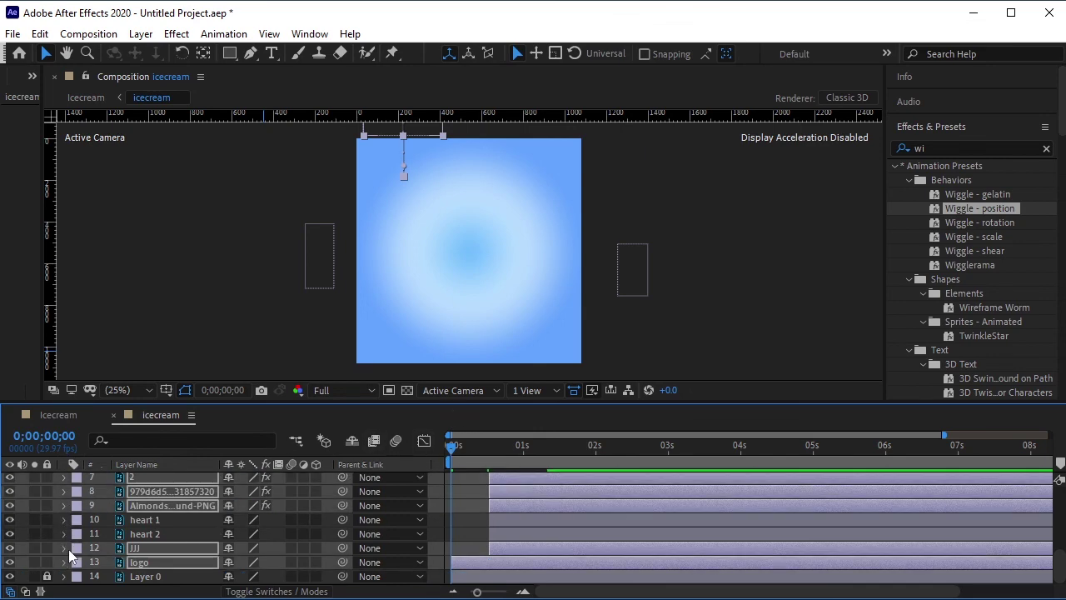
Deselect the layers, enlarge the composition view, and preview the finished poster animation.
left_click(227, 341)
left_click_drag(427, 402, 414, 555)
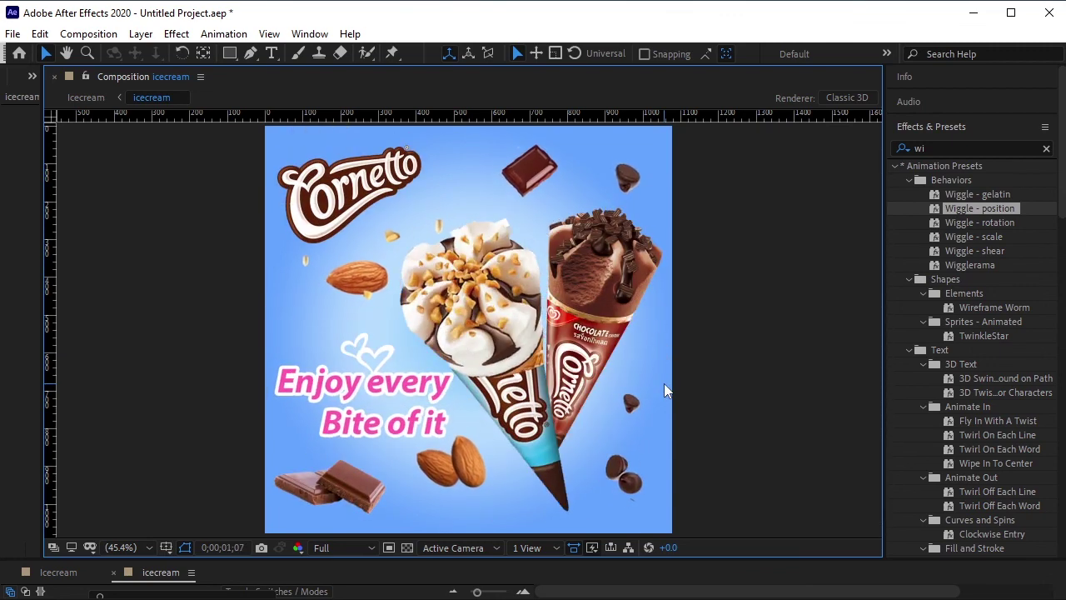
left_click(664, 383)
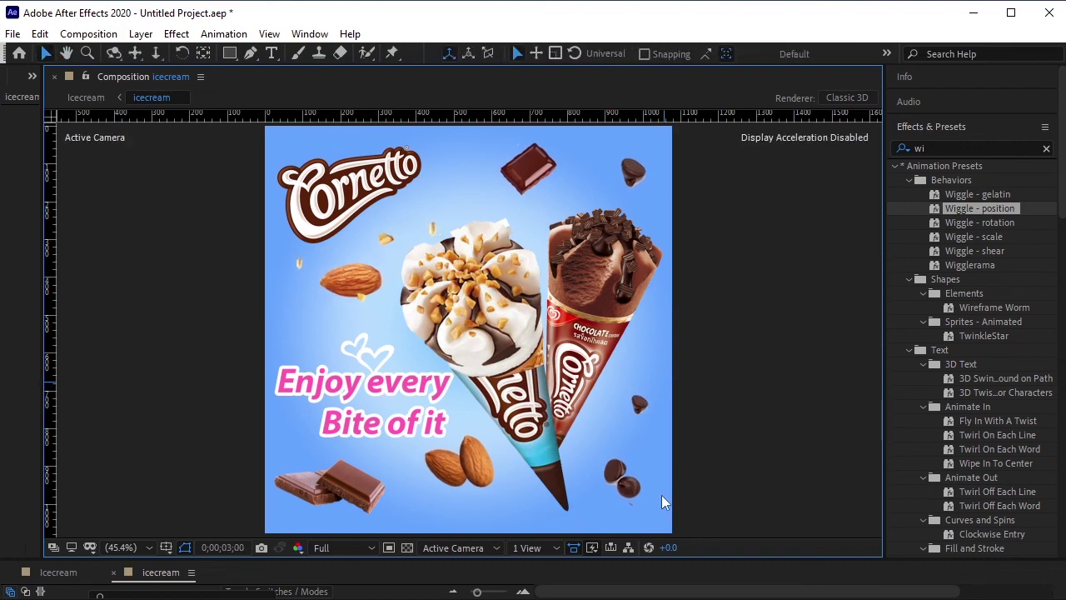